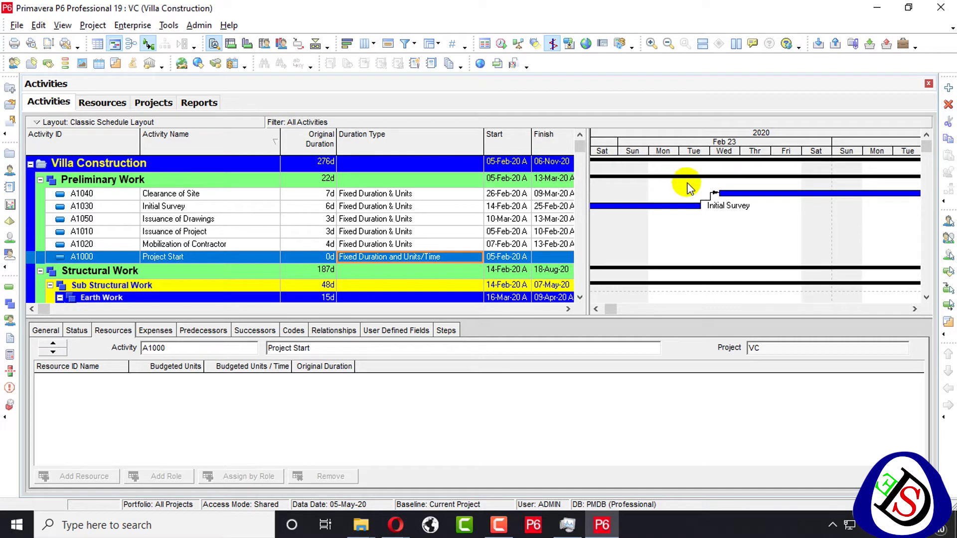
Compress the Gantt chart timescale to months and weeks so that February to May 2020 fits, leaving the project unscheduled
left_click(683, 179)
left_click_drag(706, 152, 854, 149)
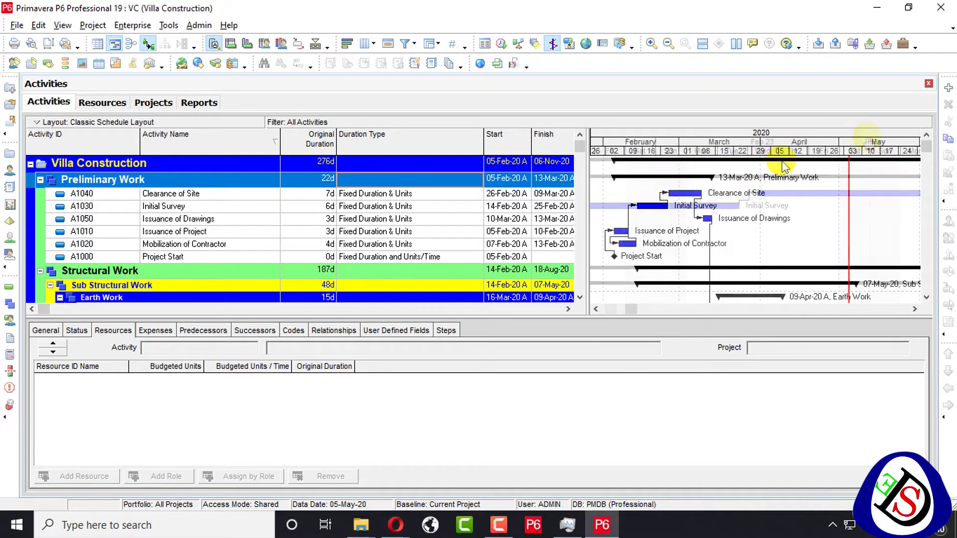
key("F9")
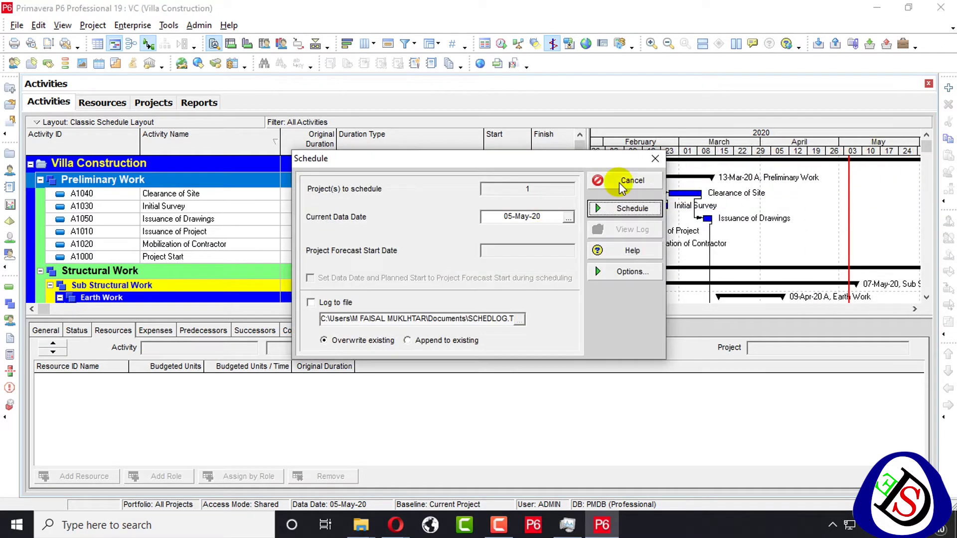
left_click(653, 158)
Start printing the activity layout and choose doPDF v7 as the printer
left_click(18, 26)
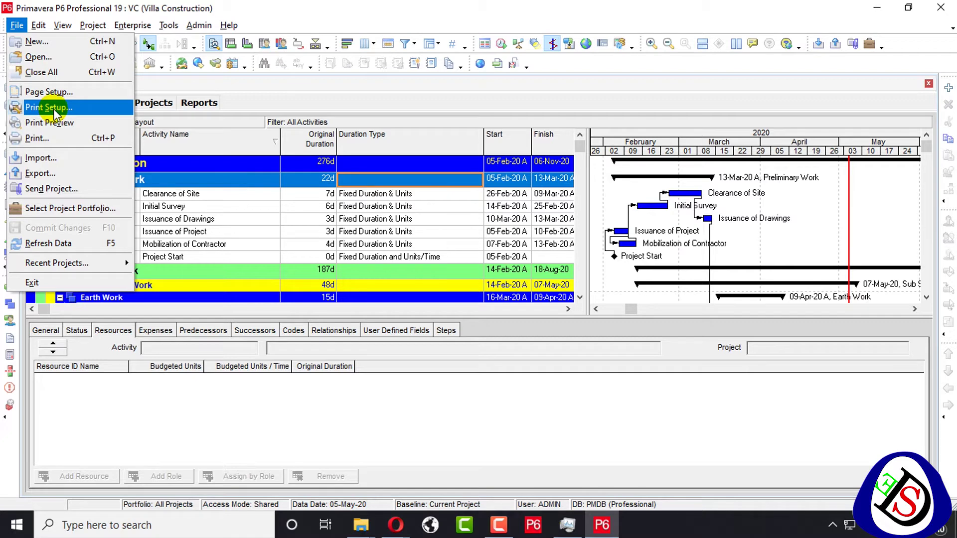
left_click(47, 137)
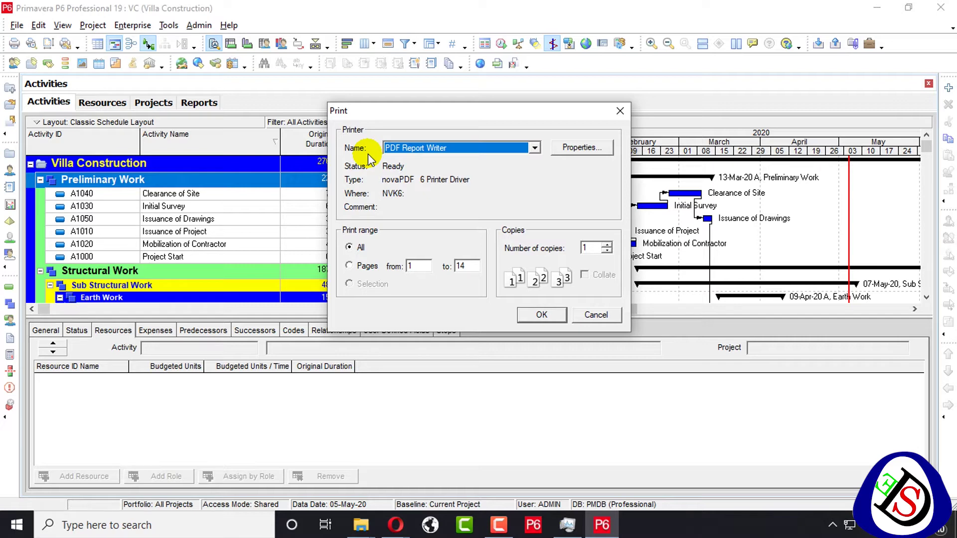
left_click(398, 149)
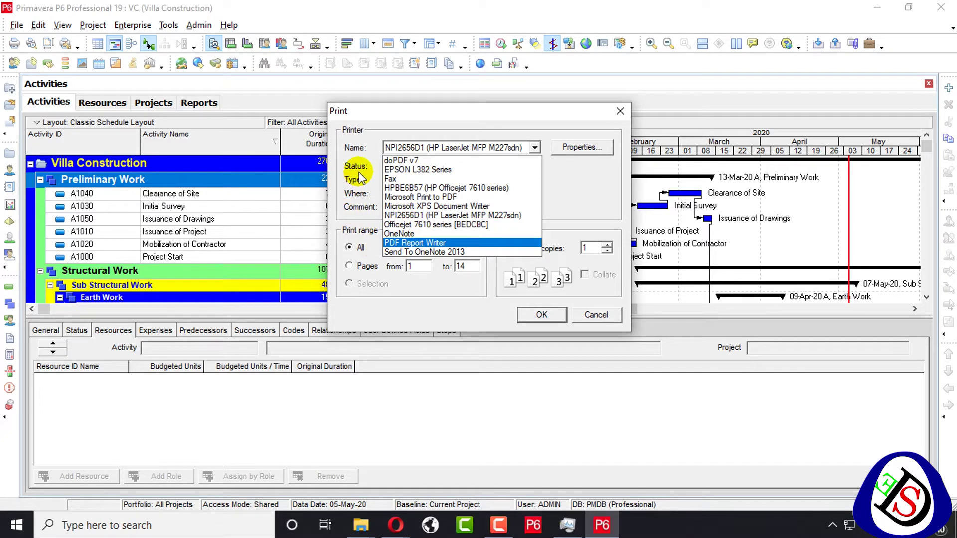
left_click(428, 160)
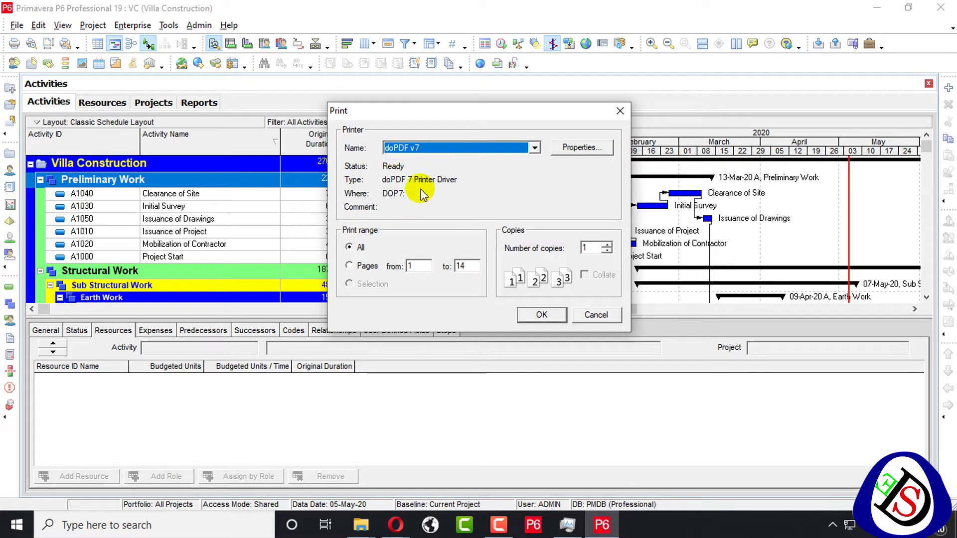
Set the doPDF page size to the predefined A4 format and print all pages
left_click(603, 147)
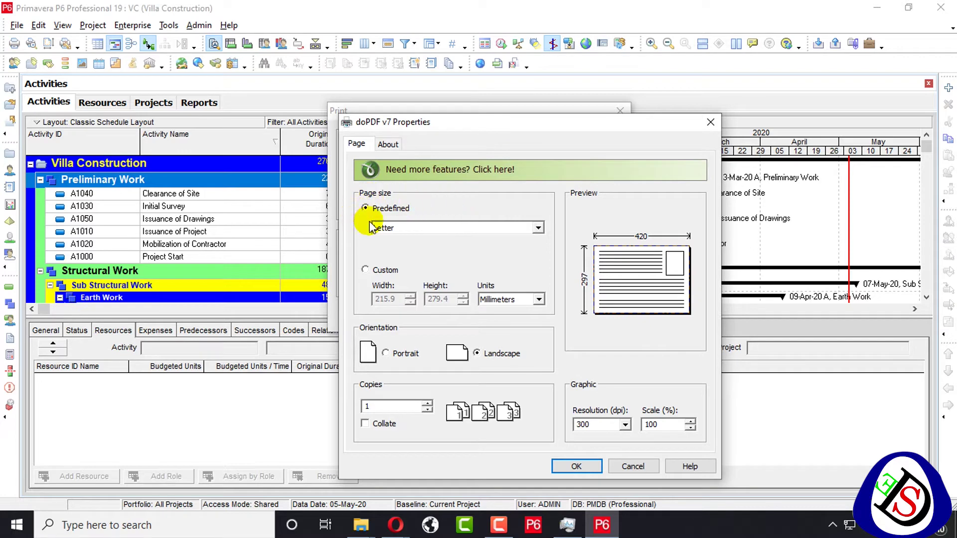
left_click(444, 227)
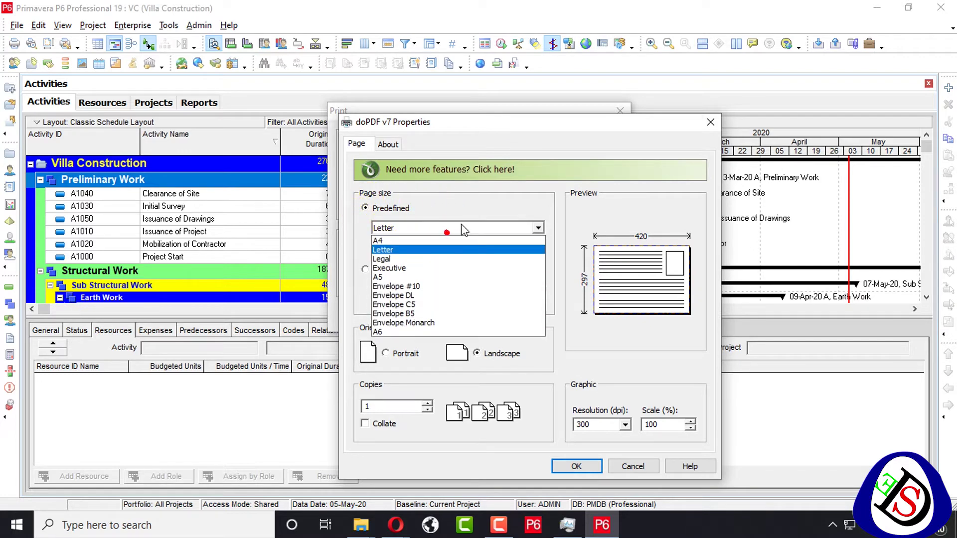
left_click(434, 241)
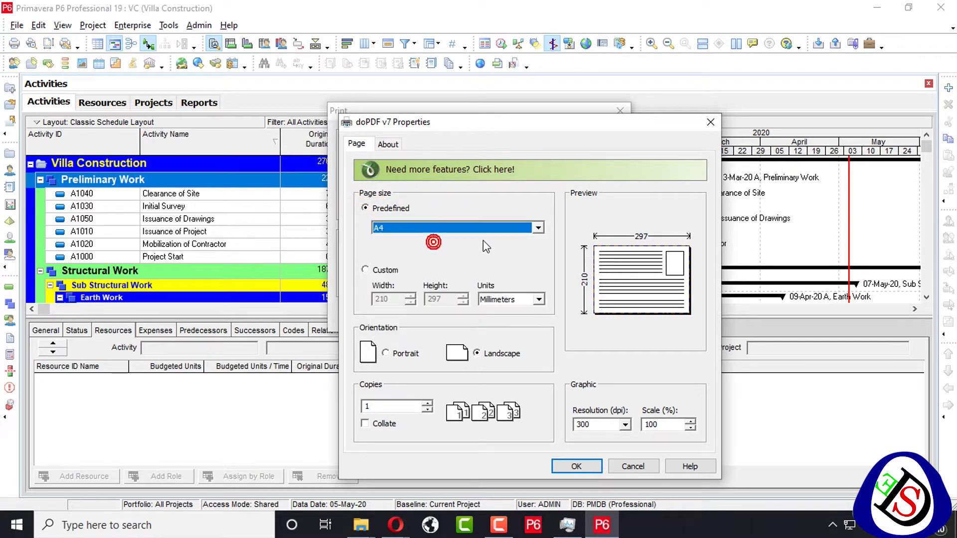
left_click(397, 149)
left_click(368, 145)
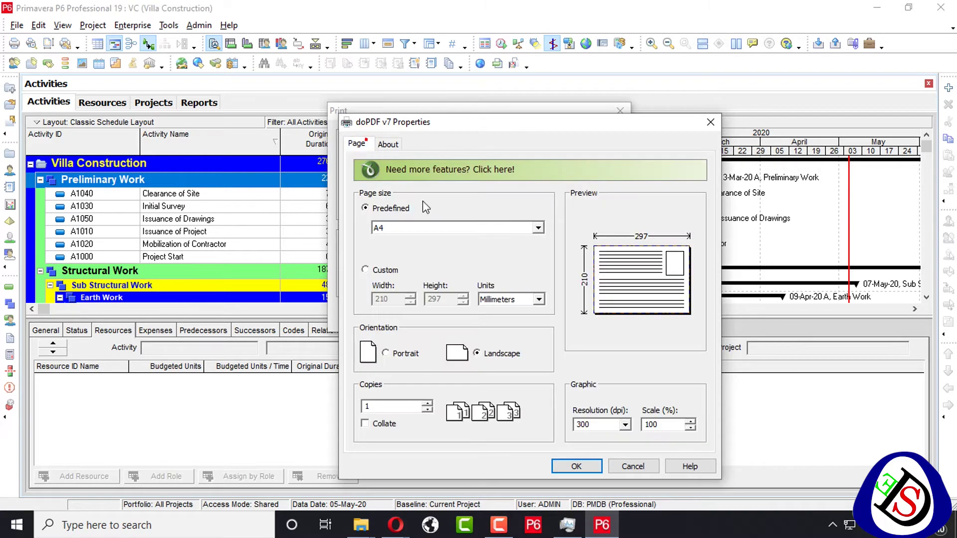
left_click(588, 464)
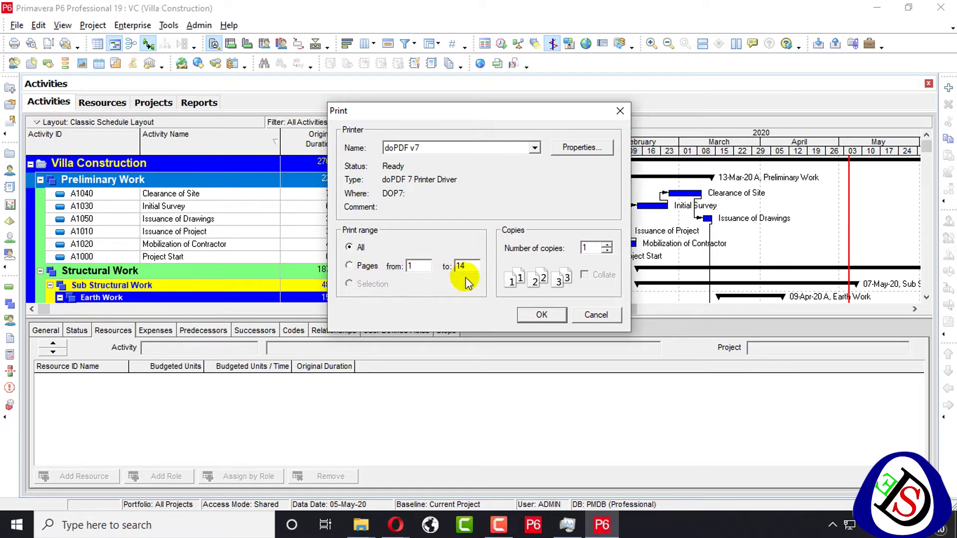
left_click(530, 314)
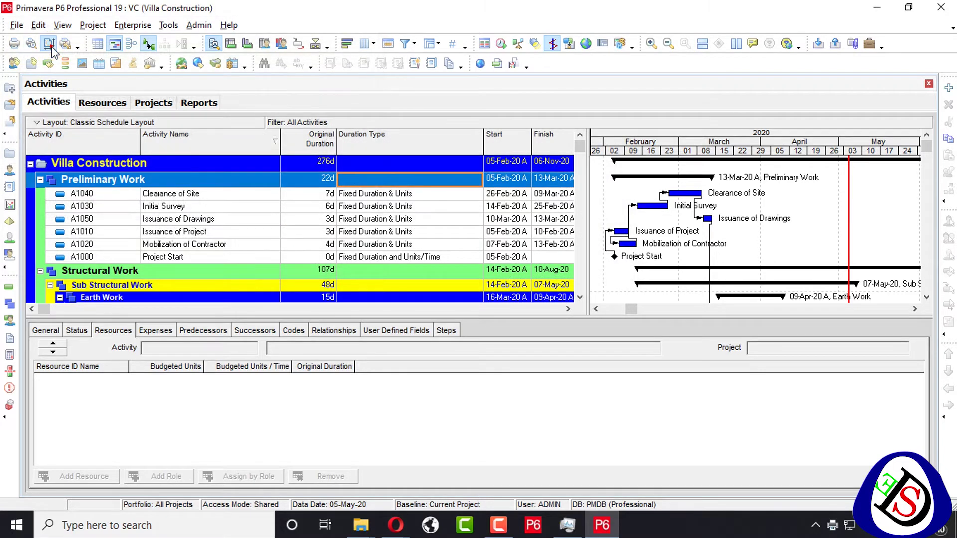
Check the current page setup and the print preview of the schedule layout, closing both without changes
left_click(49, 45)
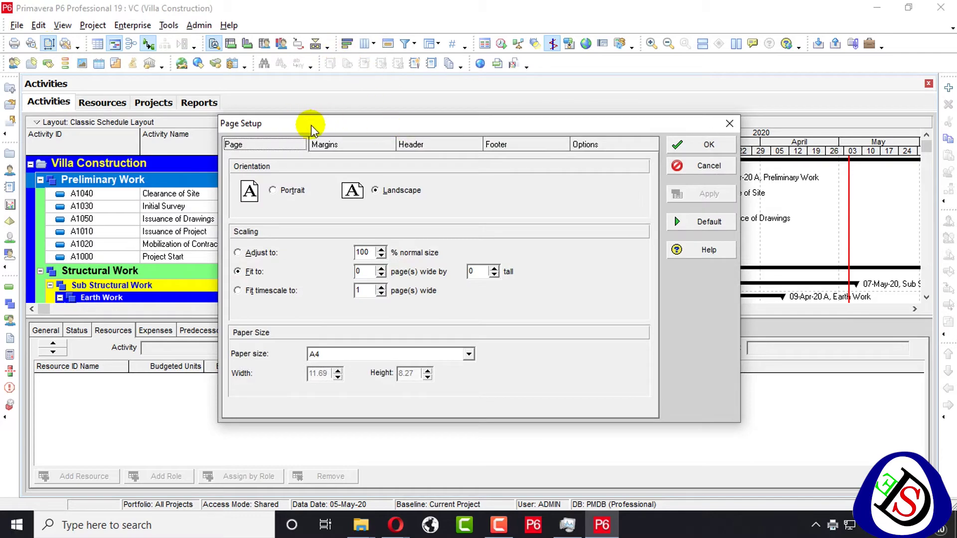
left_click(730, 123)
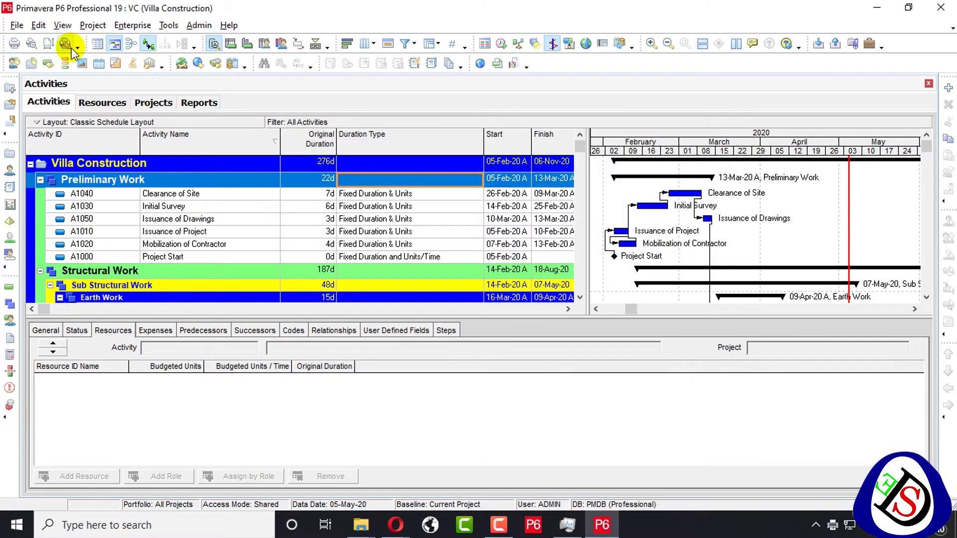
left_click(31, 42)
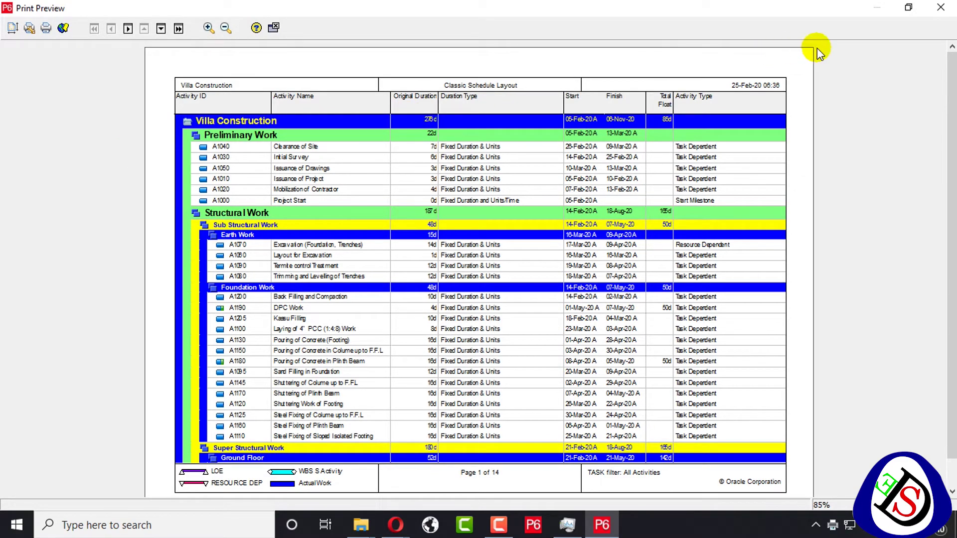
left_click(940, 7)
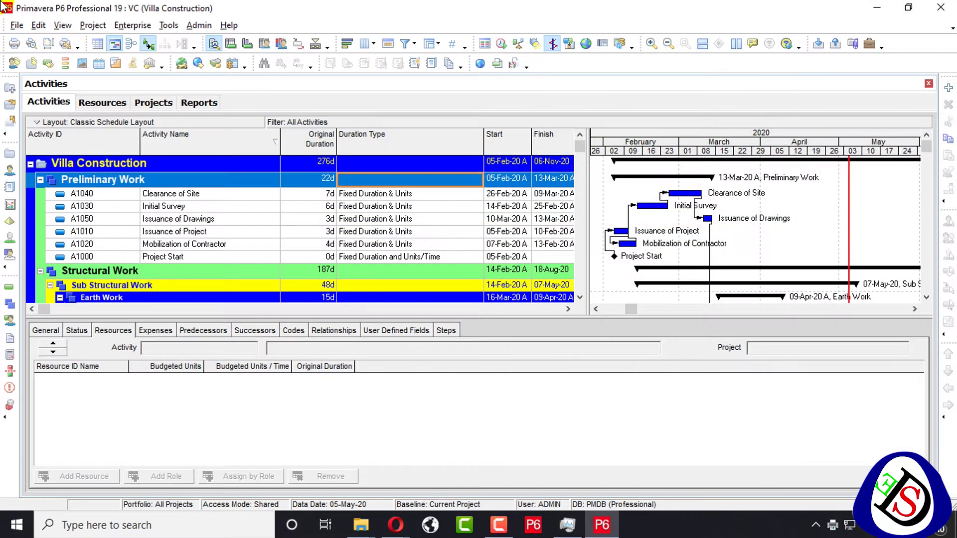
Open the print preview of the Villa Construction layout again and look over its first page
left_click(14, 22)
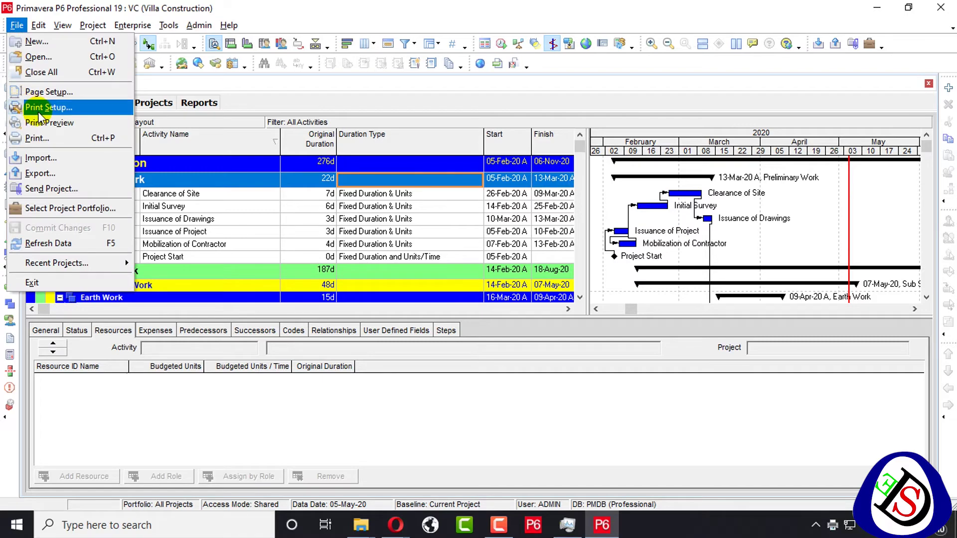
left_click(45, 123)
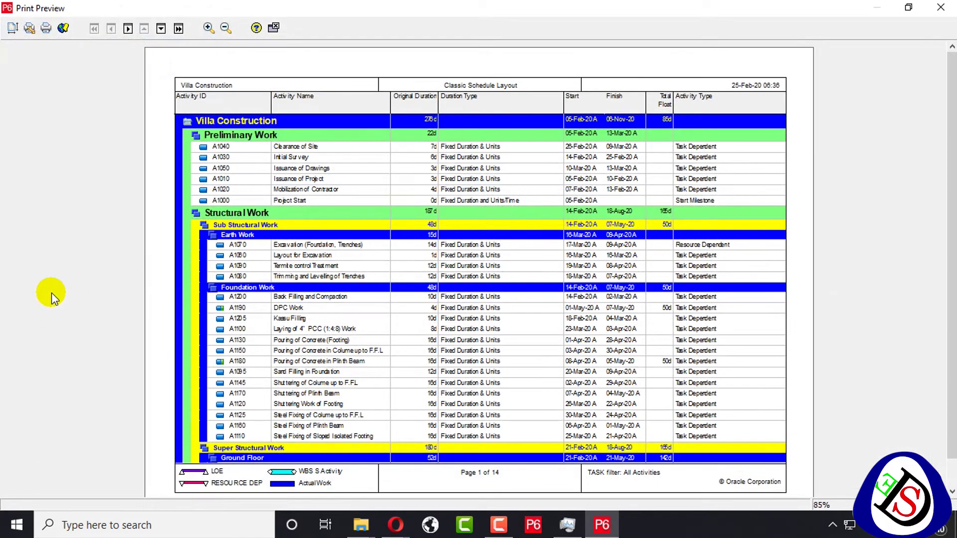
left_click(62, 28)
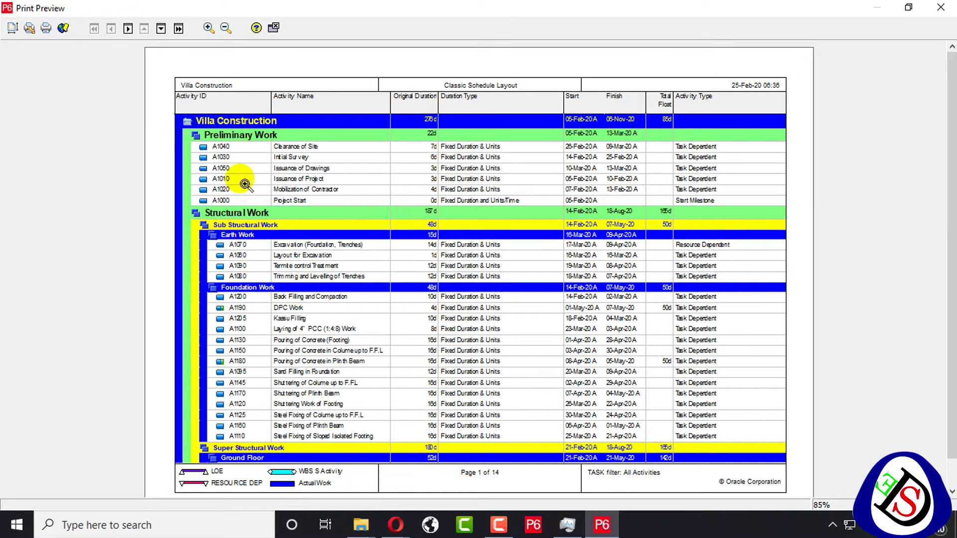
scroll(245, 184, "down", 1)
scroll(247, 181, "up", 1)
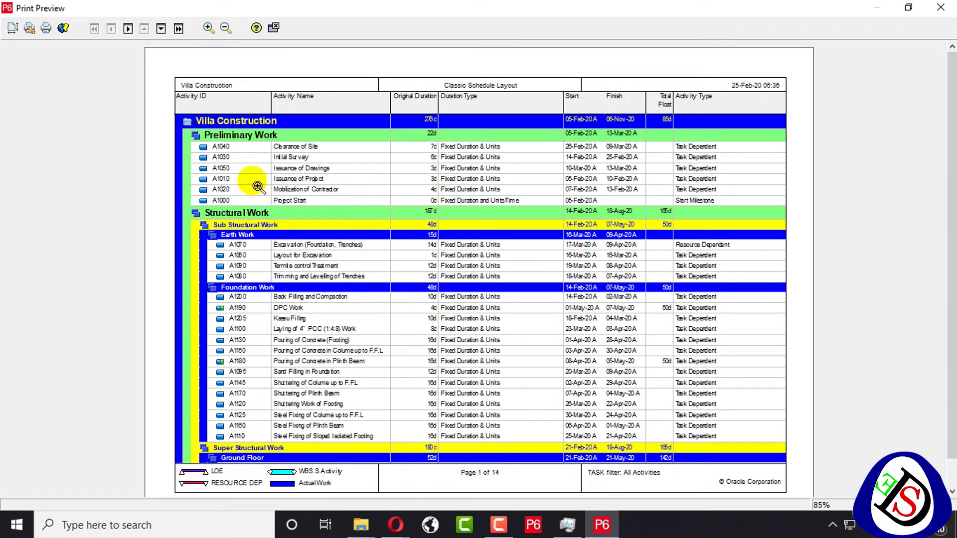
Exclude both the activity table and the Gantt chart from the printout in the page setup and apply it
left_click(12, 28)
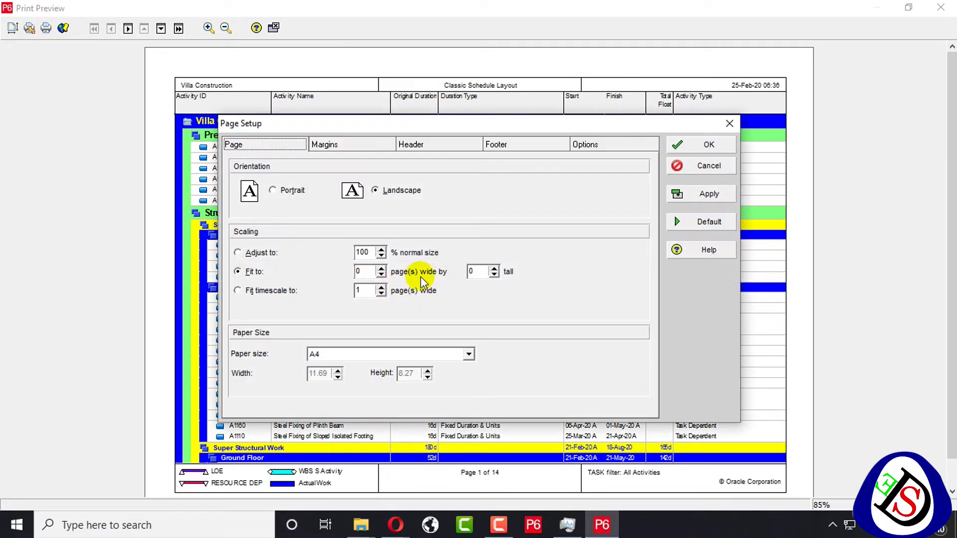
left_click(598, 144)
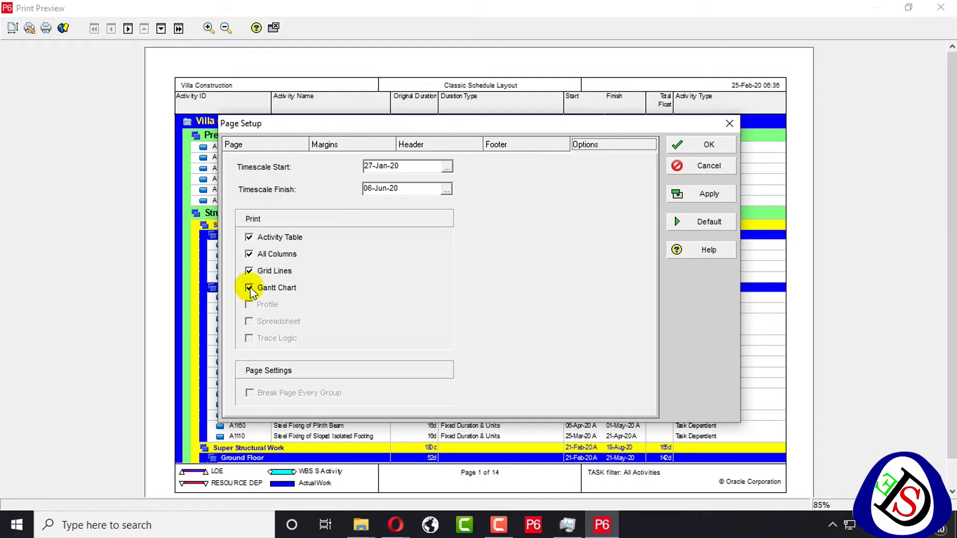
left_click(264, 238)
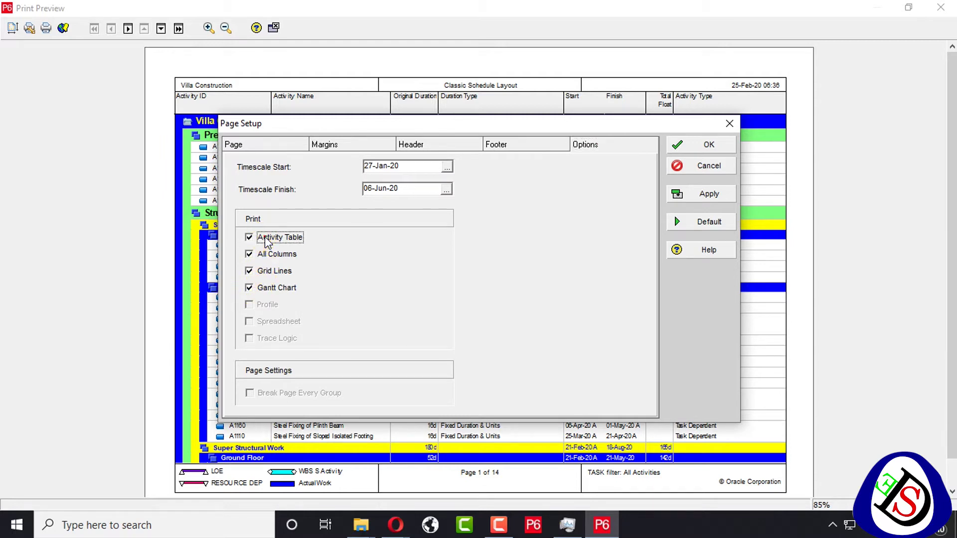
left_click(275, 289)
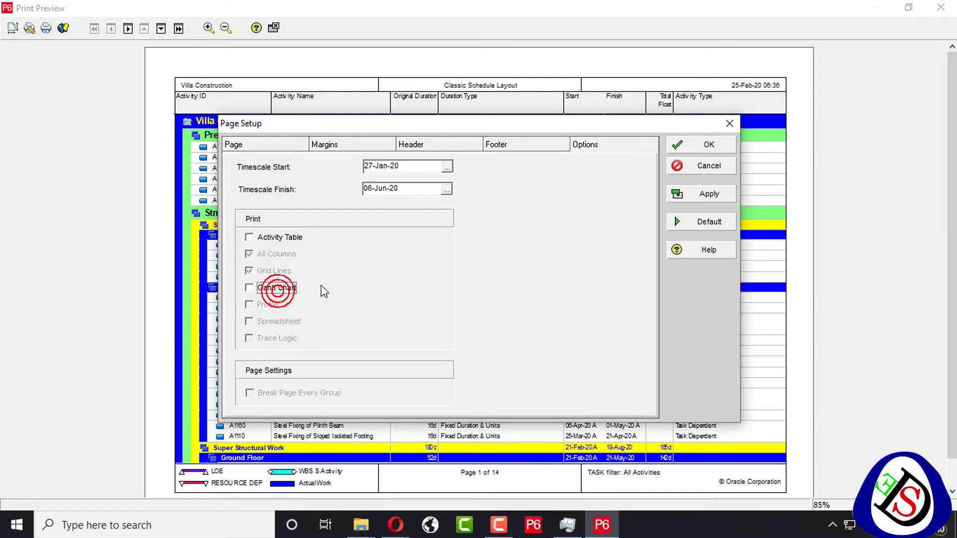
left_click(703, 196)
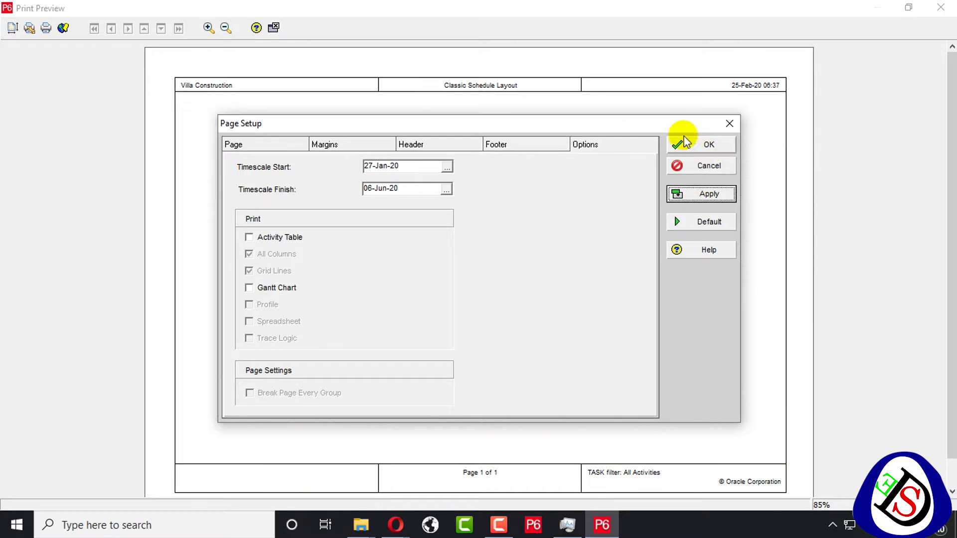
Set the page scaling to adjust to 100% of normal size and choose A4 as the paper size
left_click_drag(680, 128, 621, 178)
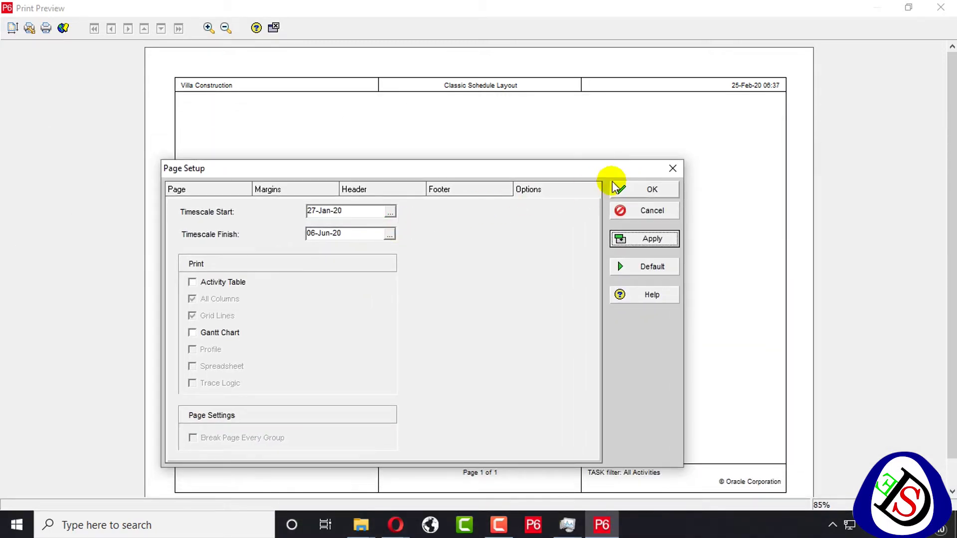
left_click(185, 192)
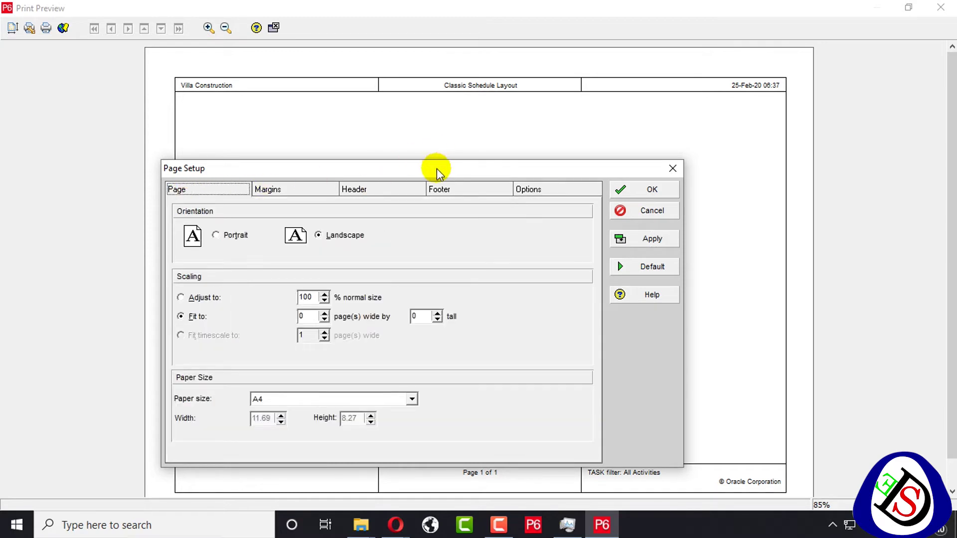
left_click_drag(436, 171, 513, 64)
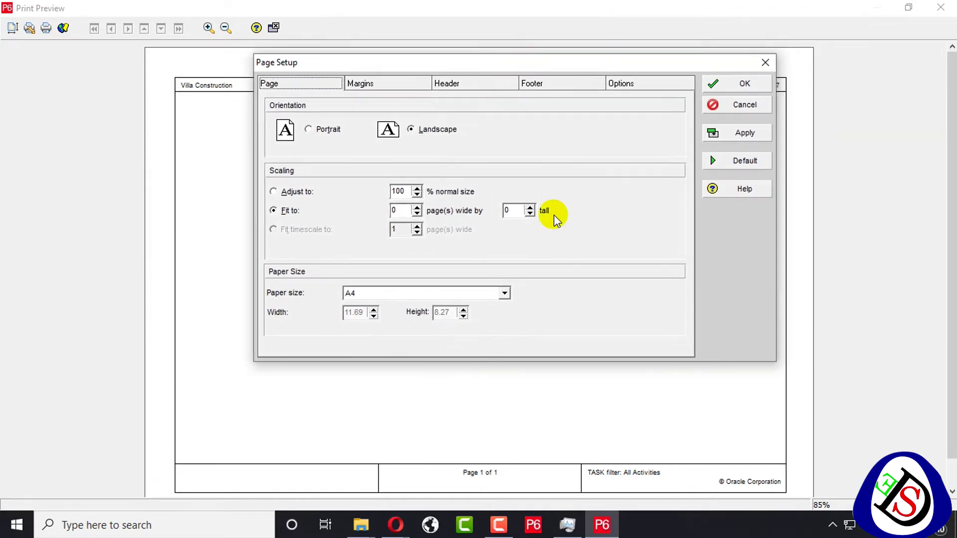
left_click(274, 192)
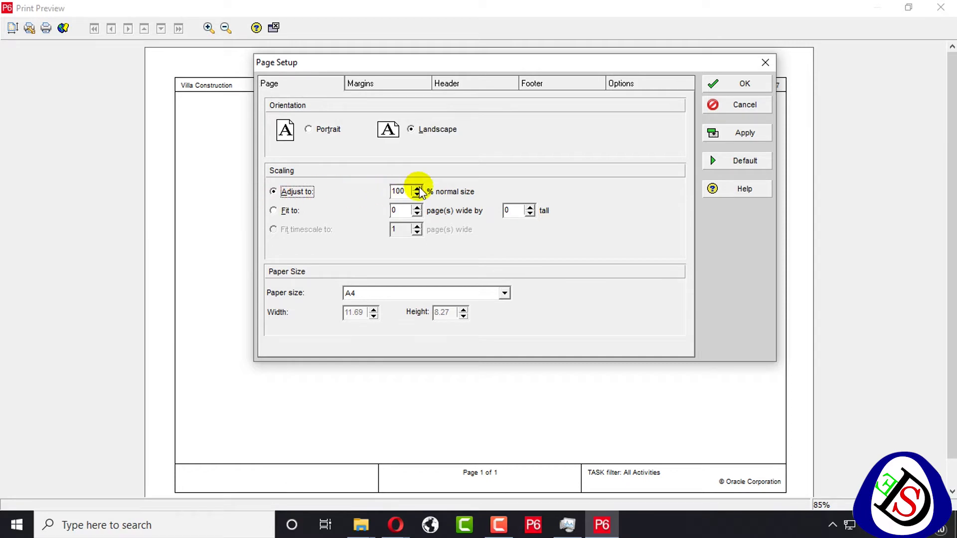
left_click(424, 294)
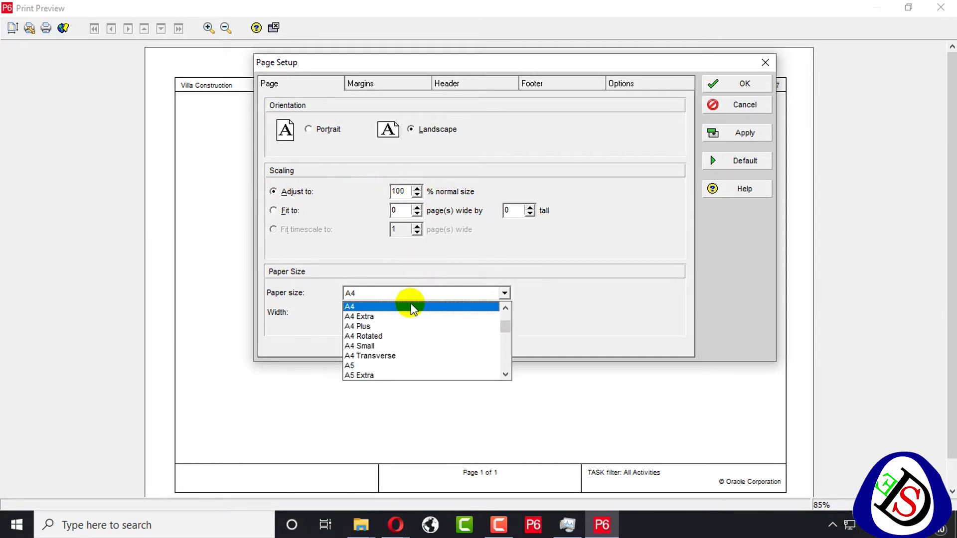
left_click(412, 307)
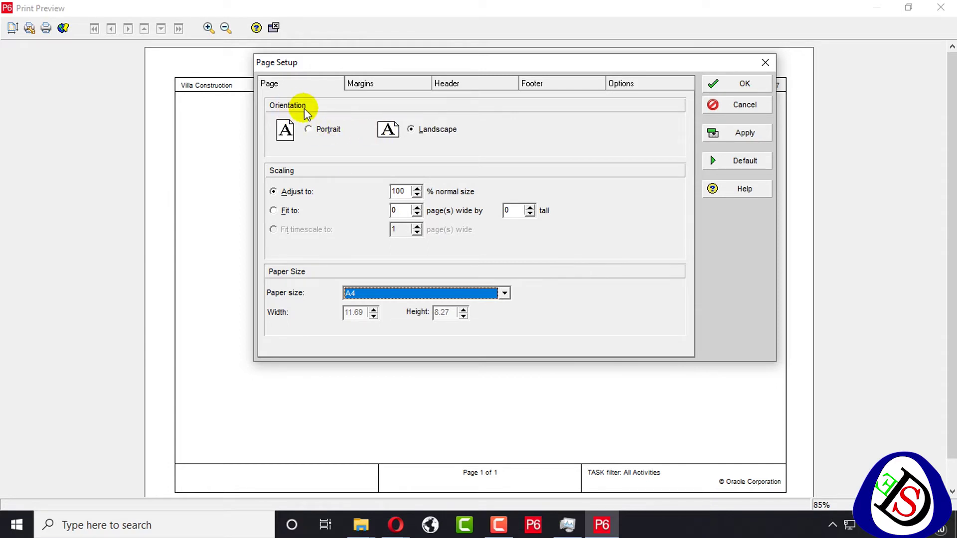
Include the activity table in the printout again, without the Gantt chart, and accept the page setup
left_click(623, 84)
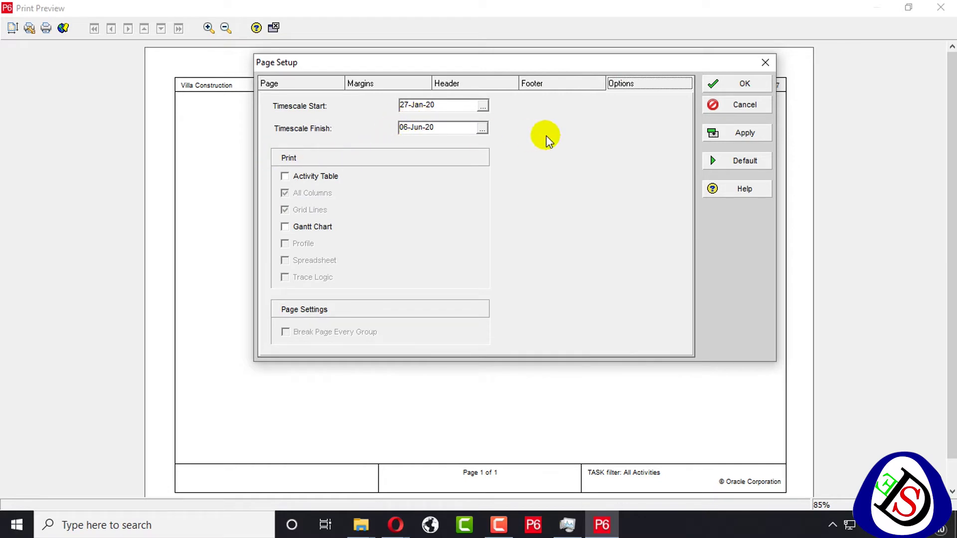
left_click(317, 177)
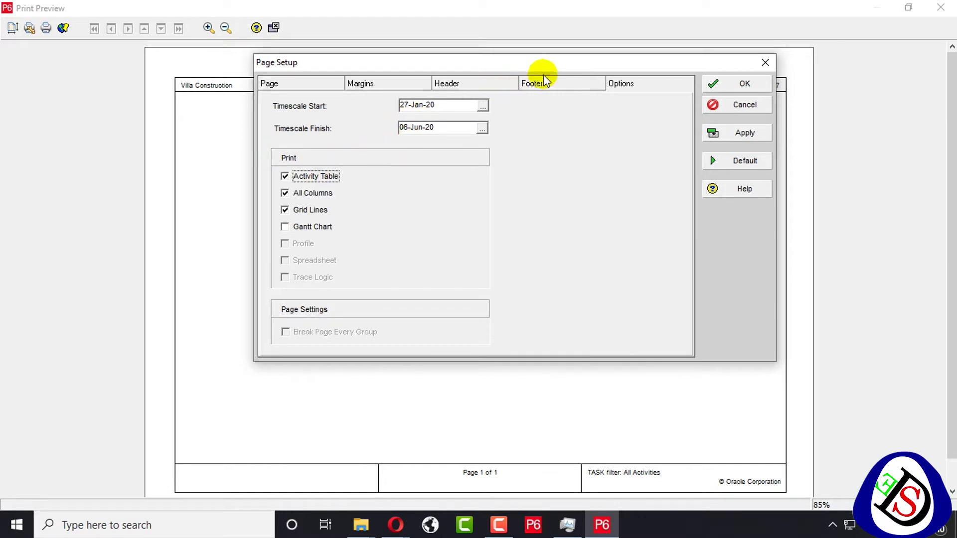
left_click_drag(586, 64, 677, 135)
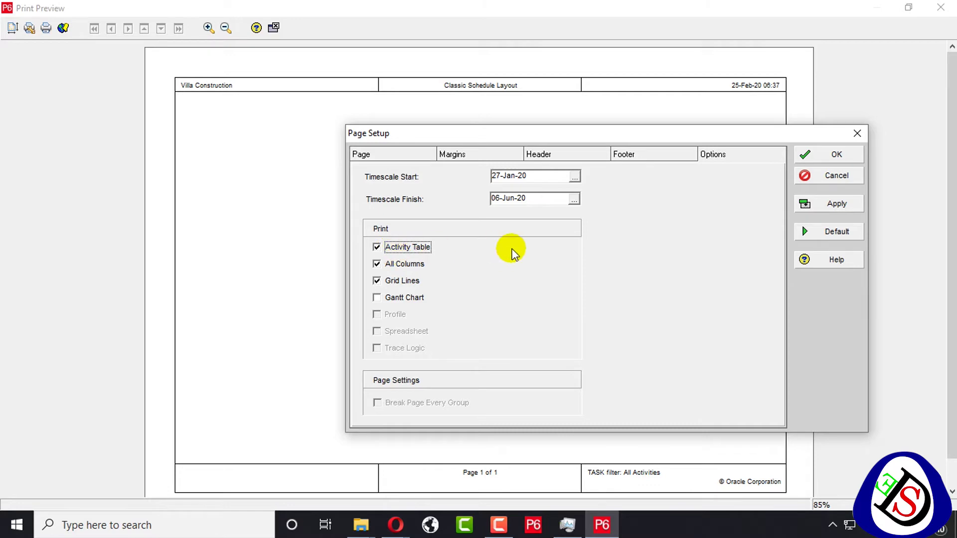
left_click(820, 155)
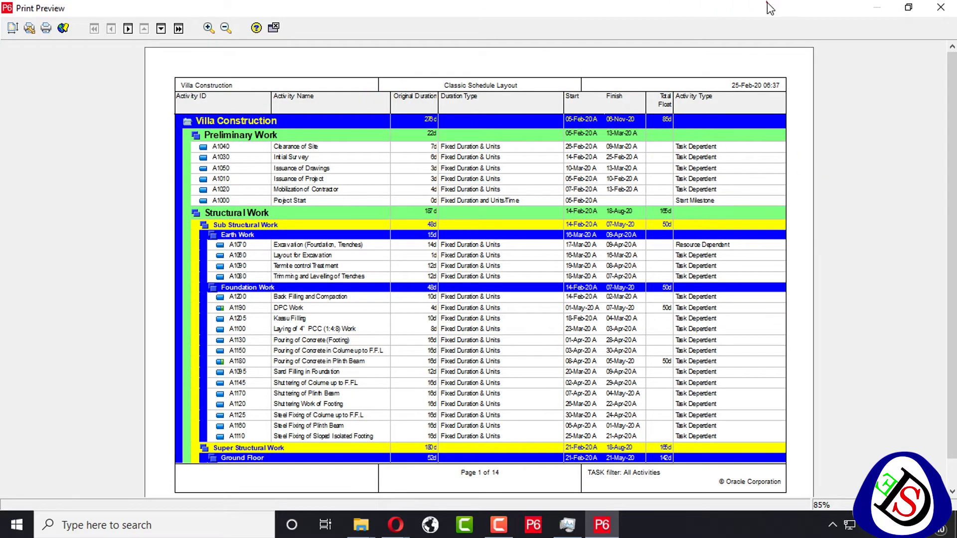
left_click(940, 7)
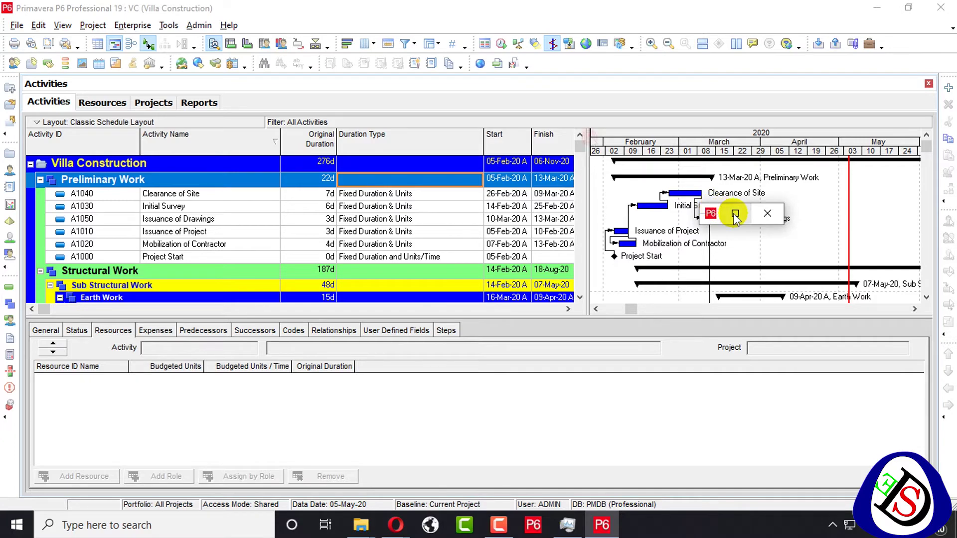
left_click(714, 212)
key("Escape")
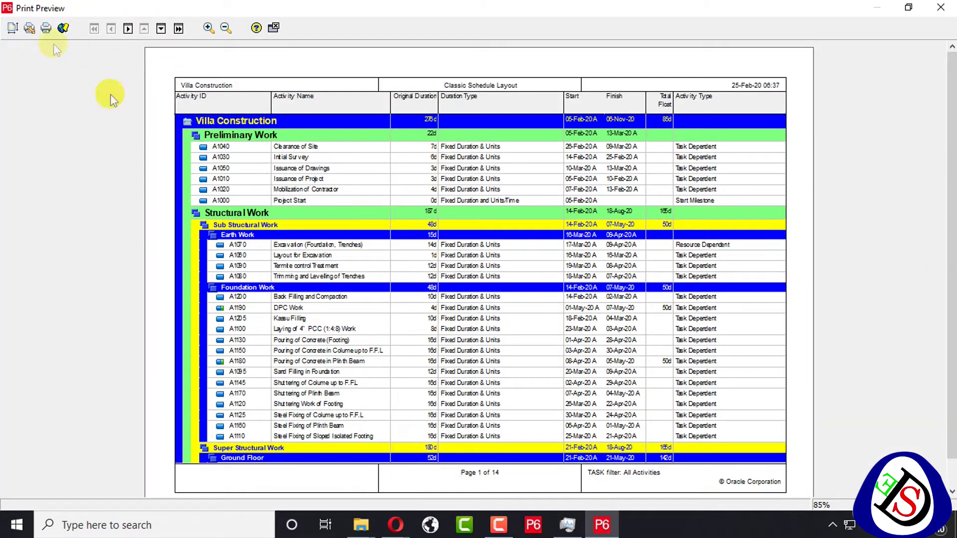
Include the Gantt chart in the printout alongside the activity table and accept the page setup
left_click(11, 29)
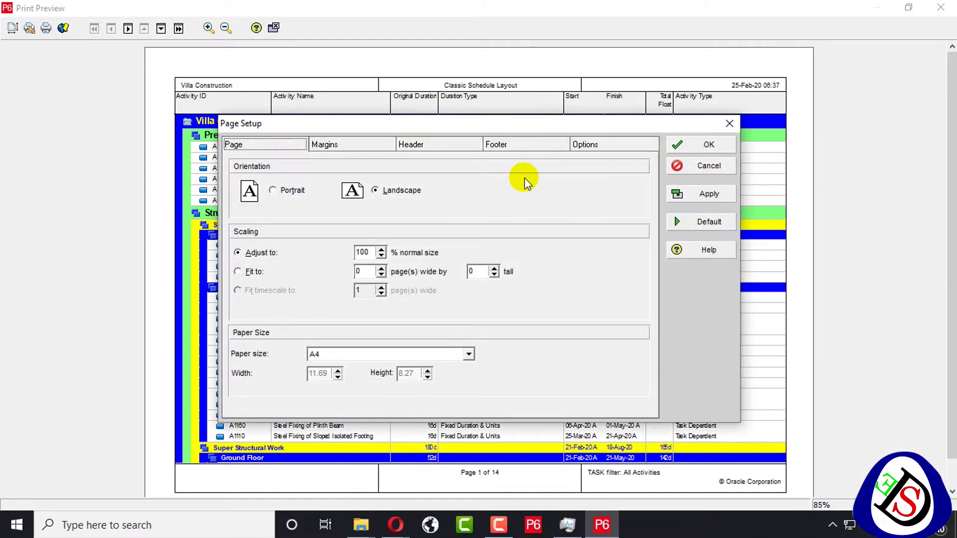
left_click(604, 144)
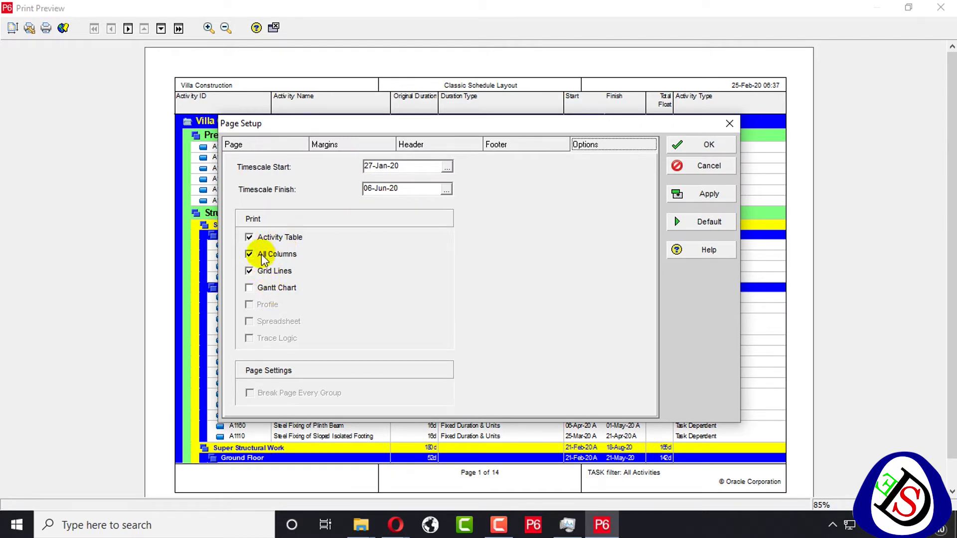
left_click(251, 289)
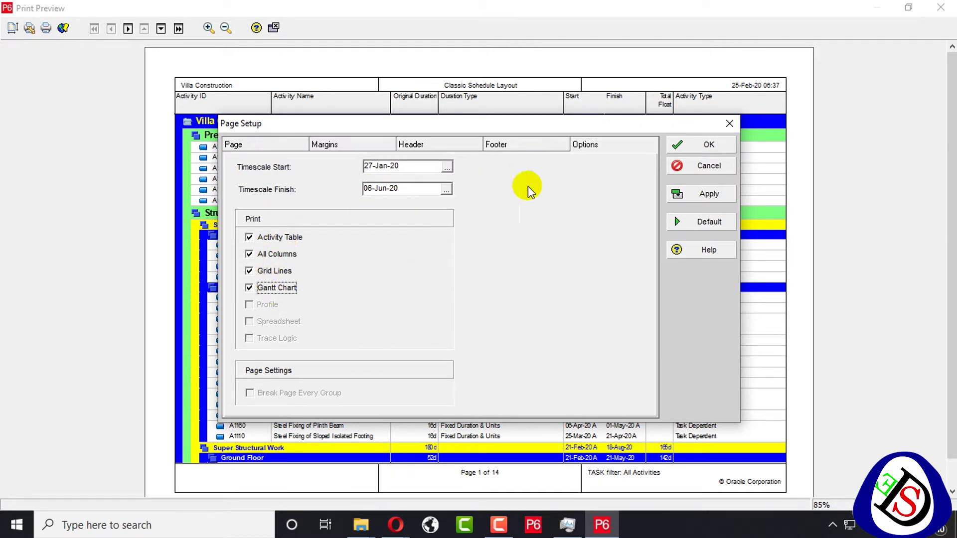
left_click(707, 202)
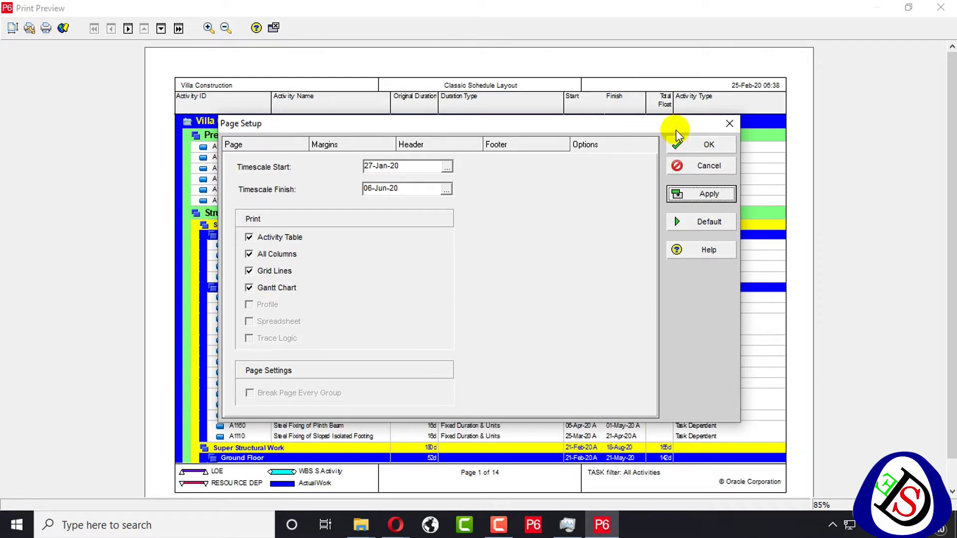
left_click(700, 147)
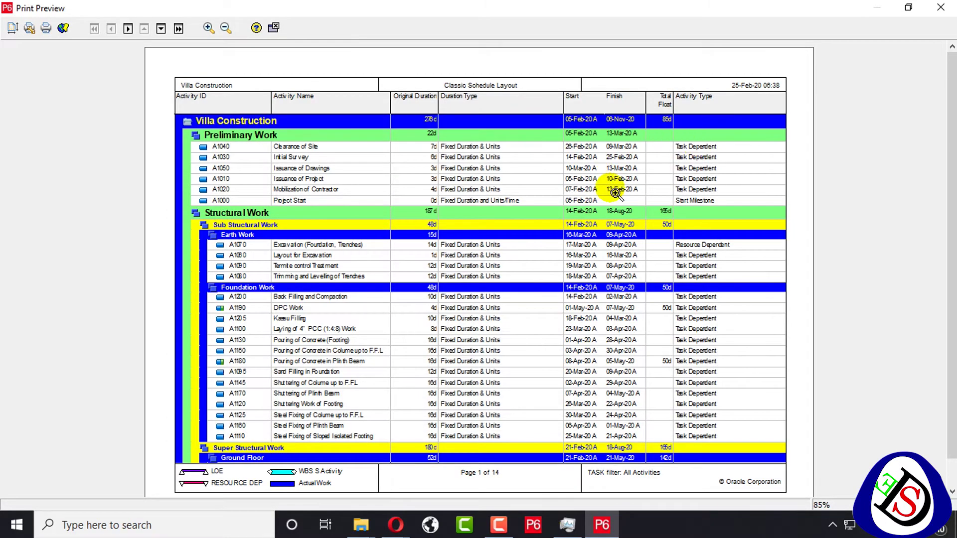
Page through the print preview sideways and downwards to examine how the activity table and Gantt chart split across pages
left_click(132, 29)
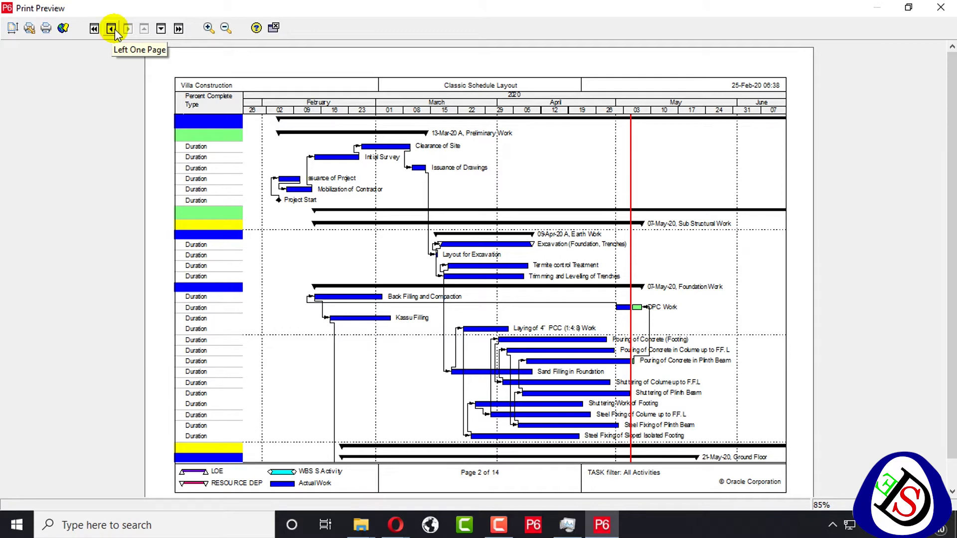
left_click(111, 28)
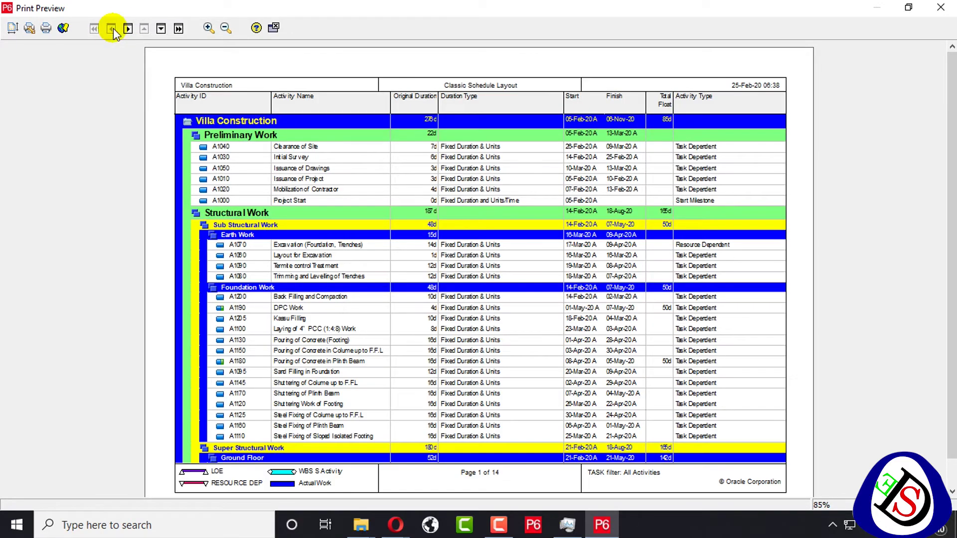
left_click(128, 29)
scroll(490, 335, "down", 1)
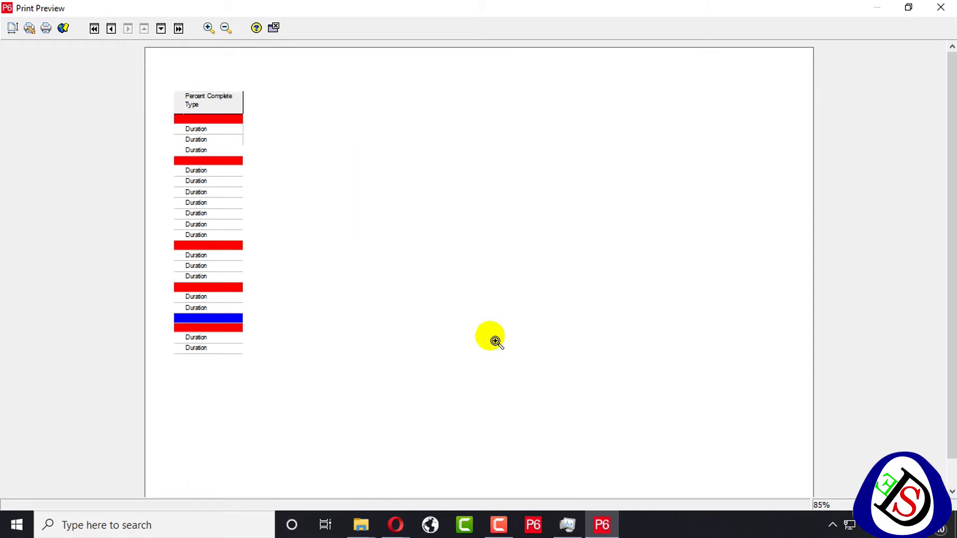
scroll(495, 341, "up", 1)
scroll(495, 341, "down", 1)
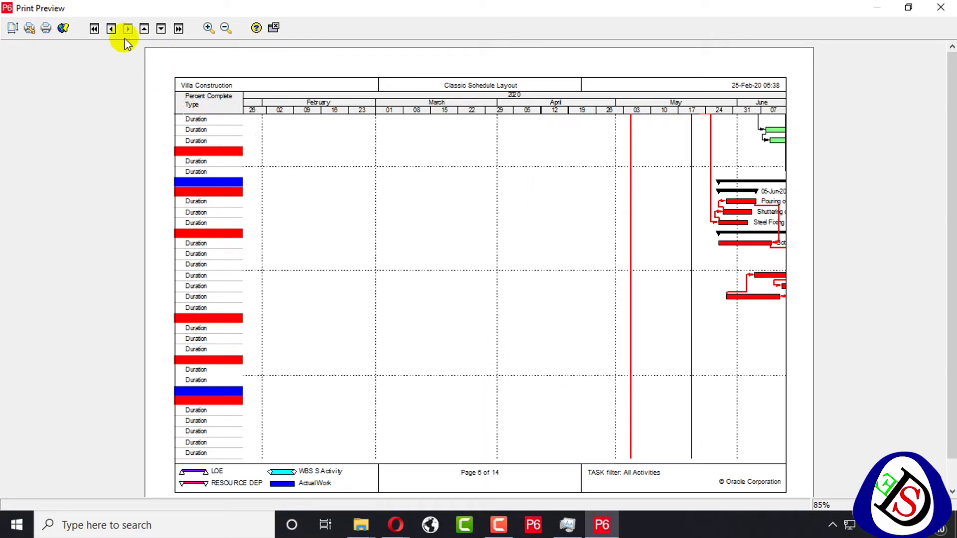
left_click(113, 30)
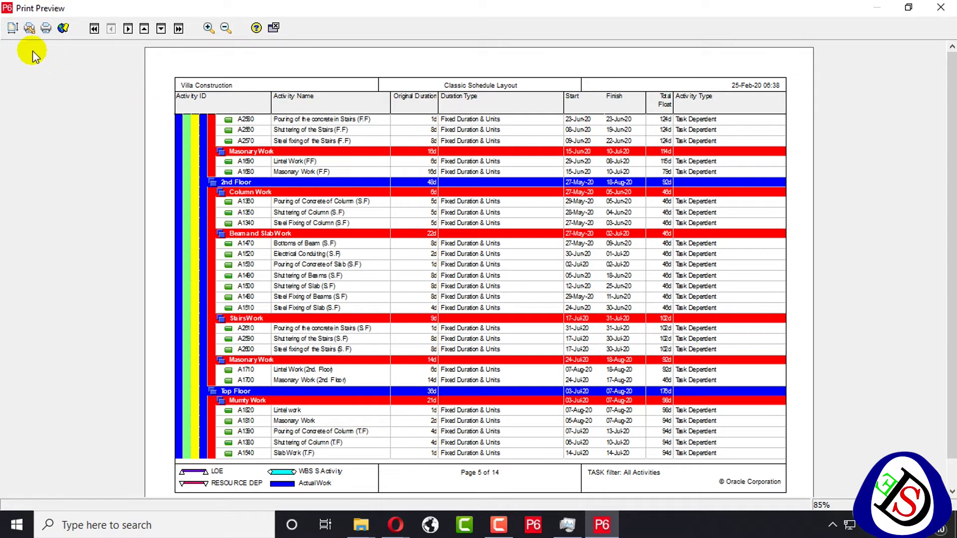
Set the page scaling to adjust to 50% of normal size in the page setup and apply it
left_click(19, 30)
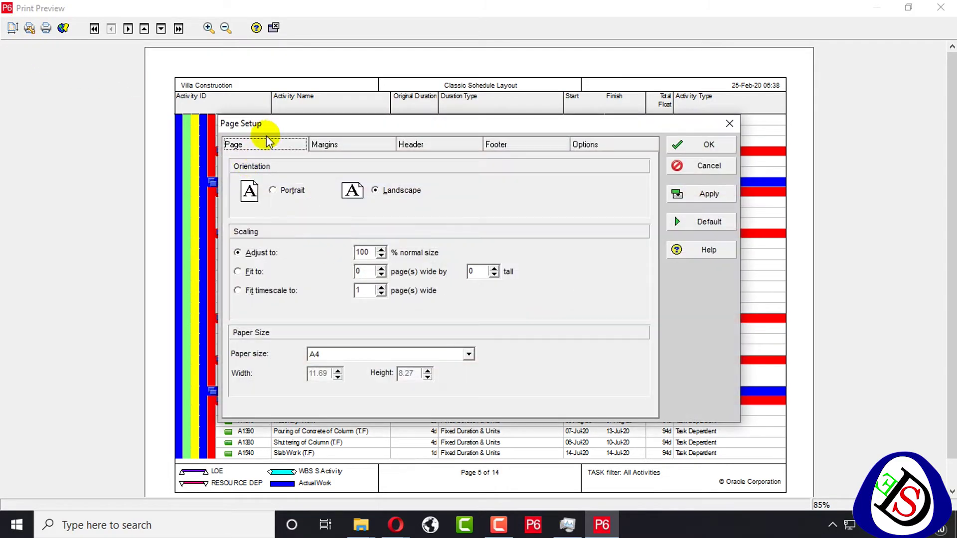
double_click(363, 253)
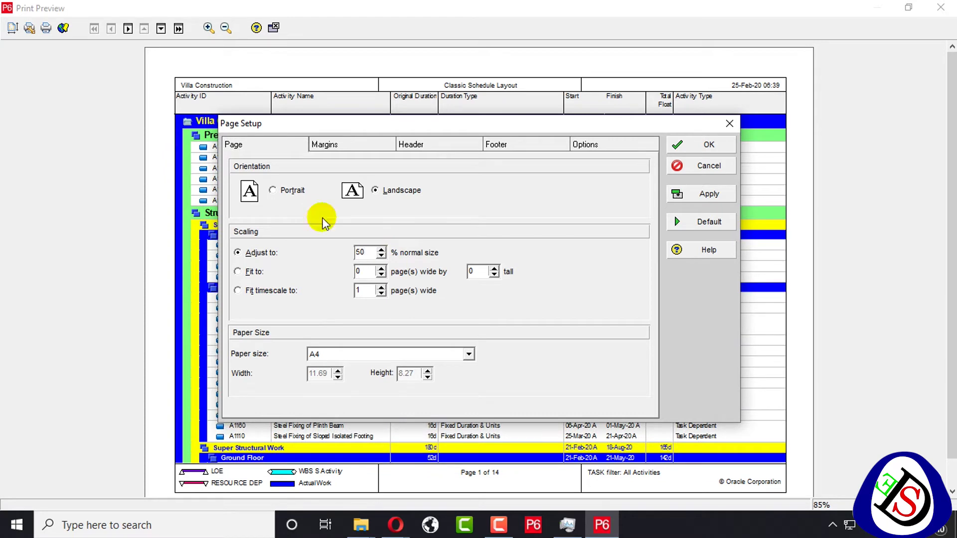
left_click(705, 194)
Fit the timescale to 1 page wide, apply it, and check the Gantt chart behind the page setup dialog
left_click(269, 290)
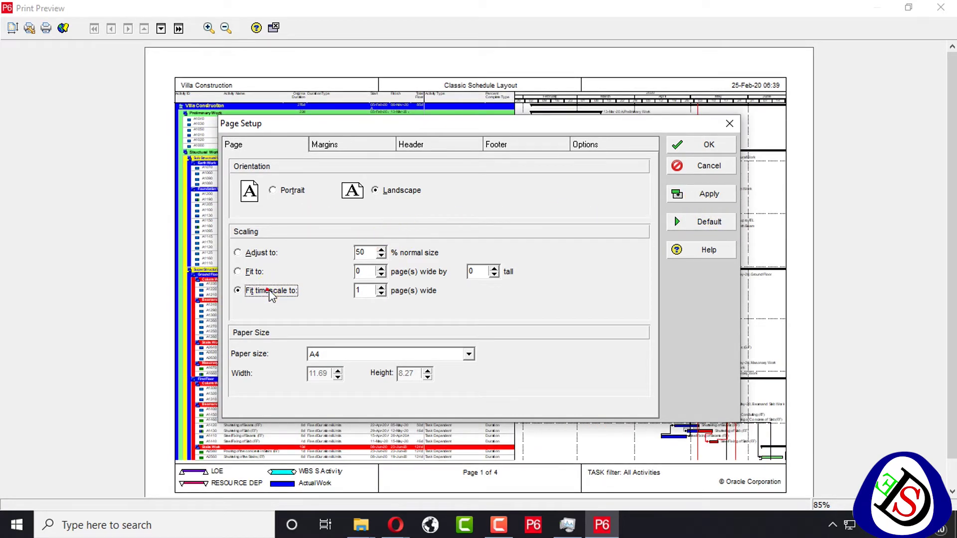
left_click(712, 194)
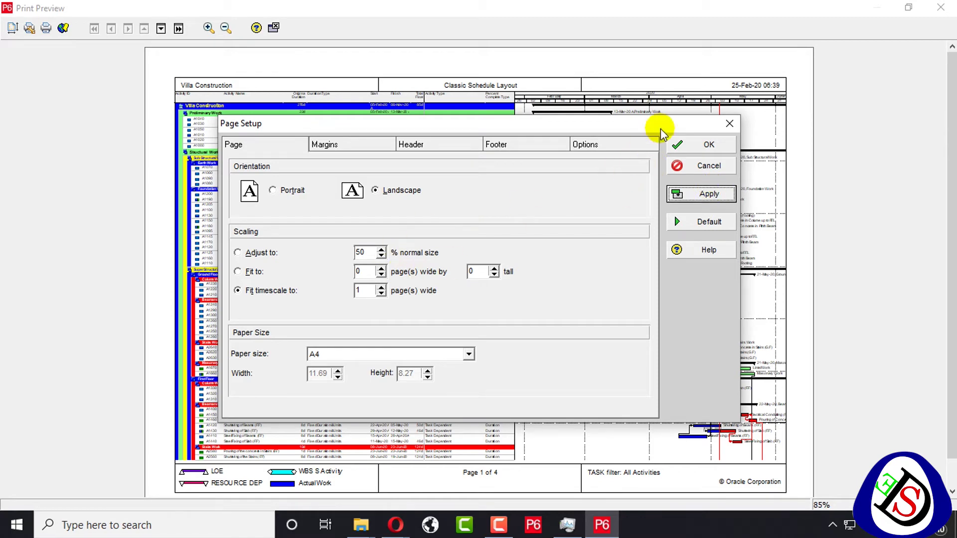
left_click_drag(670, 127, 409, 144)
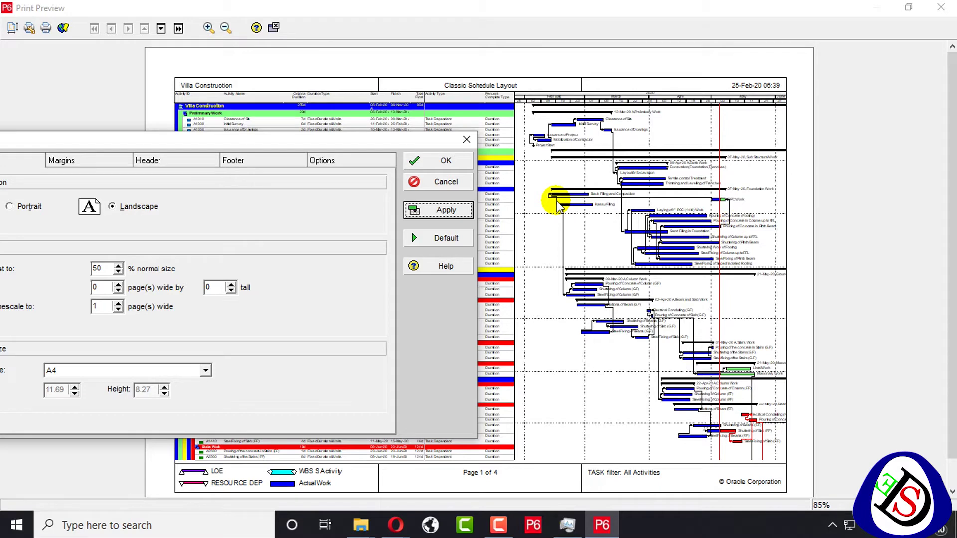
left_click_drag(386, 140, 722, 208)
Apply 100% of normal size, then fit the timescale to 1 page wide with the All Columns option excluded and apply it
key("alt+a")
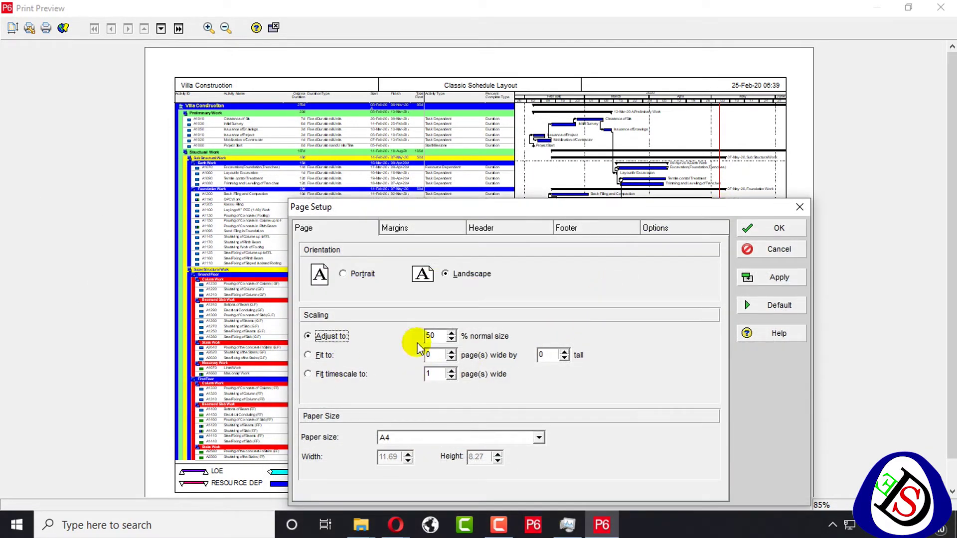
left_click(776, 280)
key("alt+t")
key("ctrl+shift+Tab")
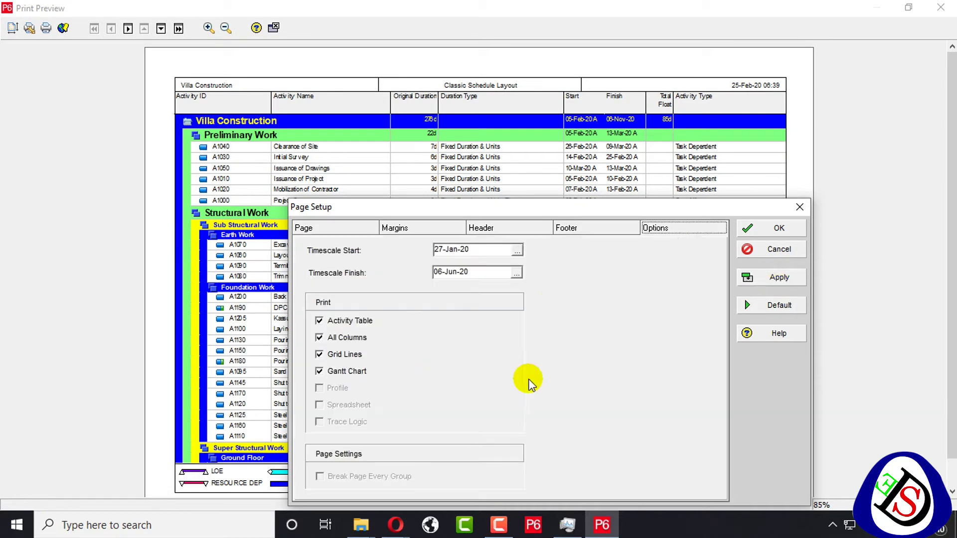
left_click(777, 278)
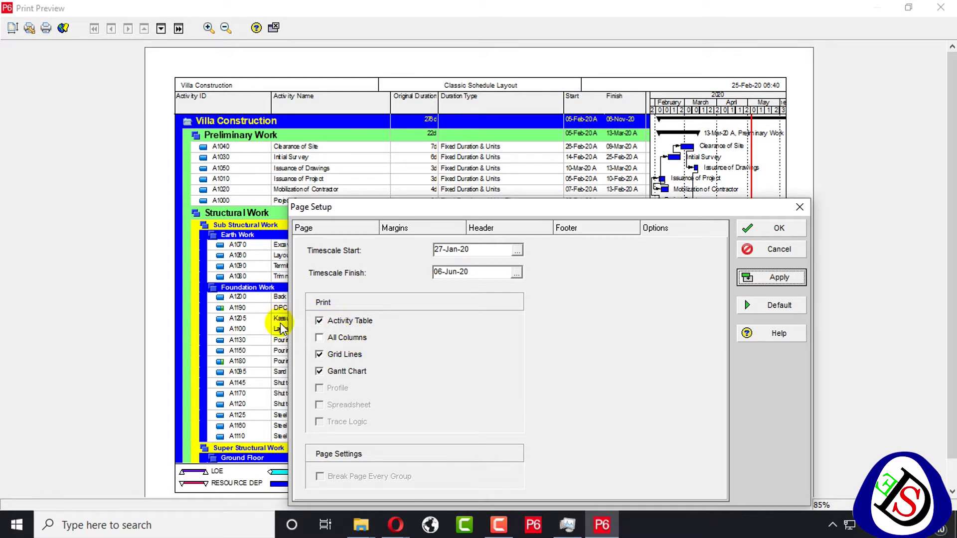
Apply the All Columns print option to the preview, then exclude it again
left_click(318, 338)
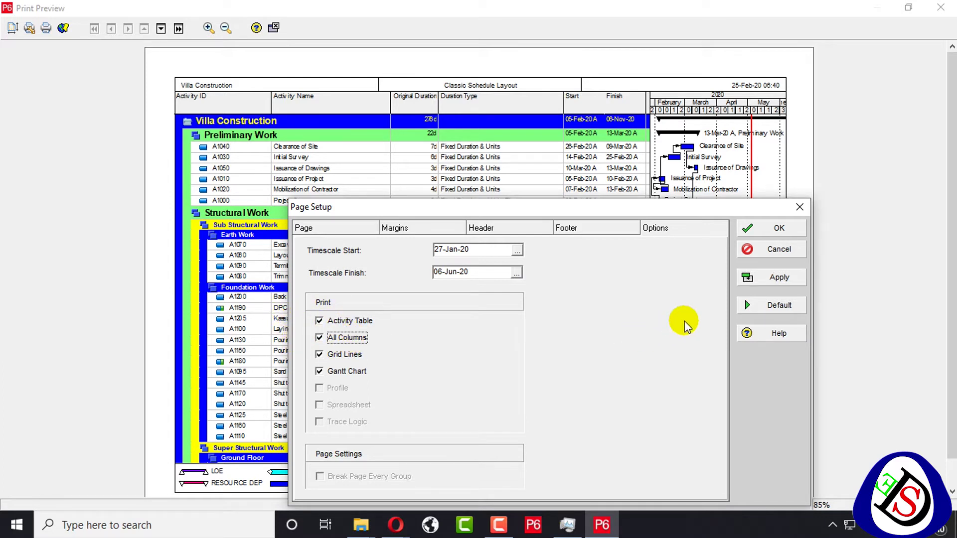
left_click(784, 288)
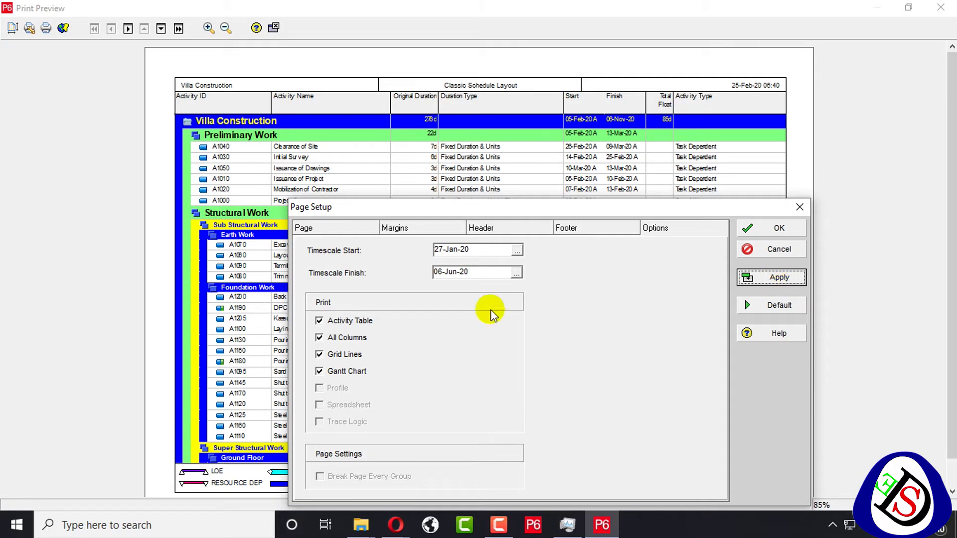
left_click(333, 338)
Scale the printout to fit 1 page wide by 0 tall, apply it, and check the preview behind the dialog
left_click(348, 234)
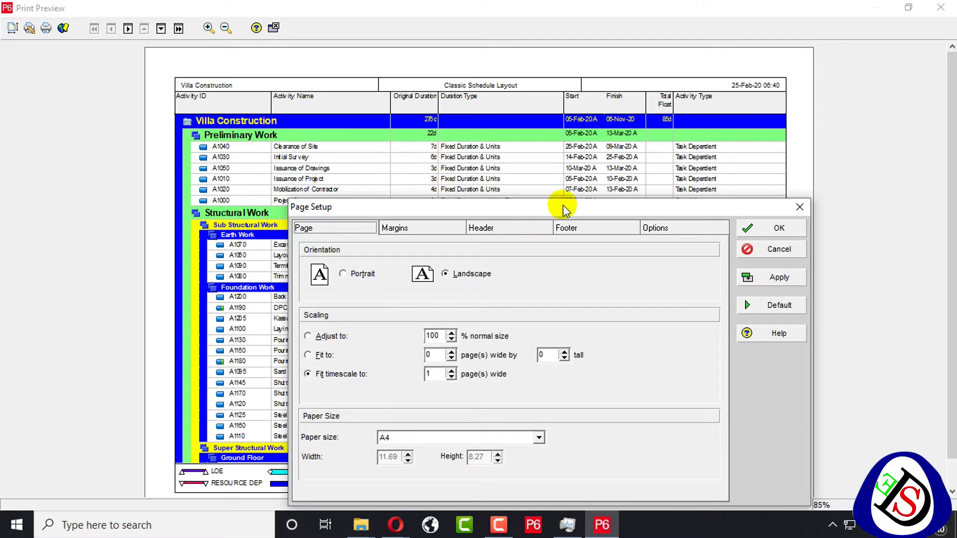
left_click_drag(565, 210, 627, 112)
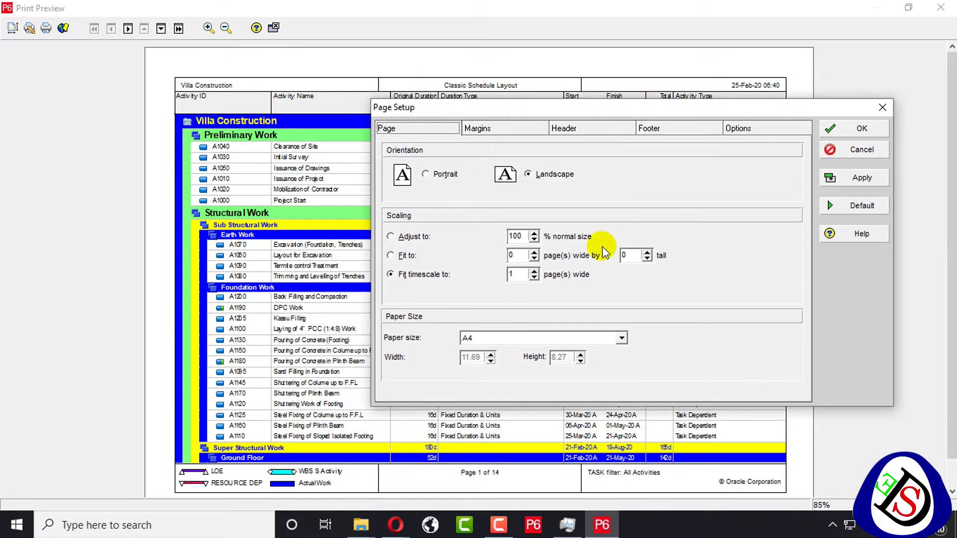
left_click(411, 255)
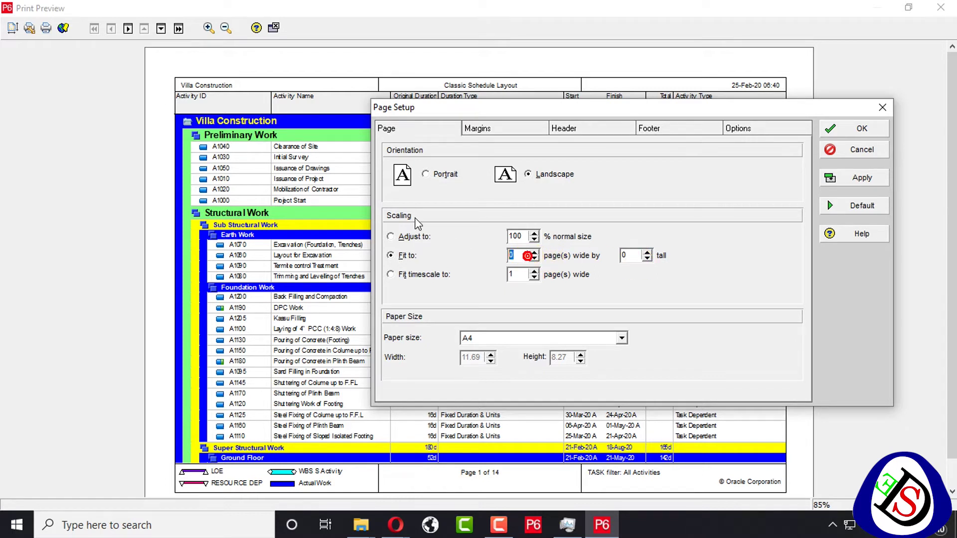
left_click(861, 178)
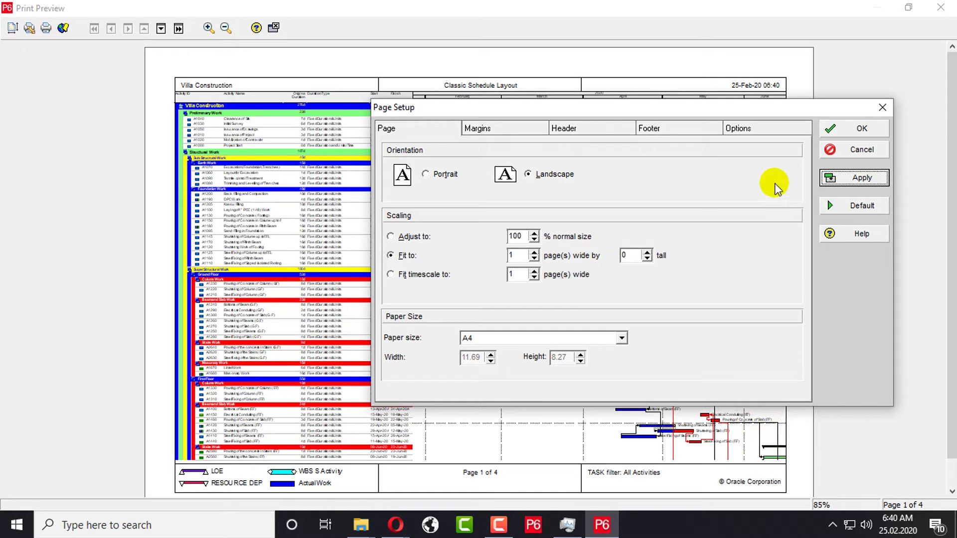
left_click_drag(755, 107, 707, 9)
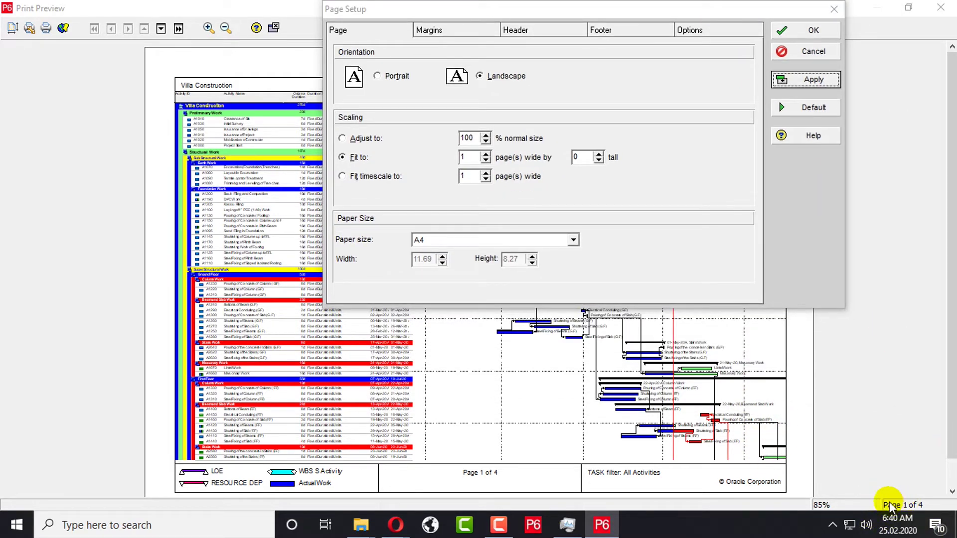
Include all columns of the activity table in the printout and apply it
left_click(729, 31)
left_click(392, 140)
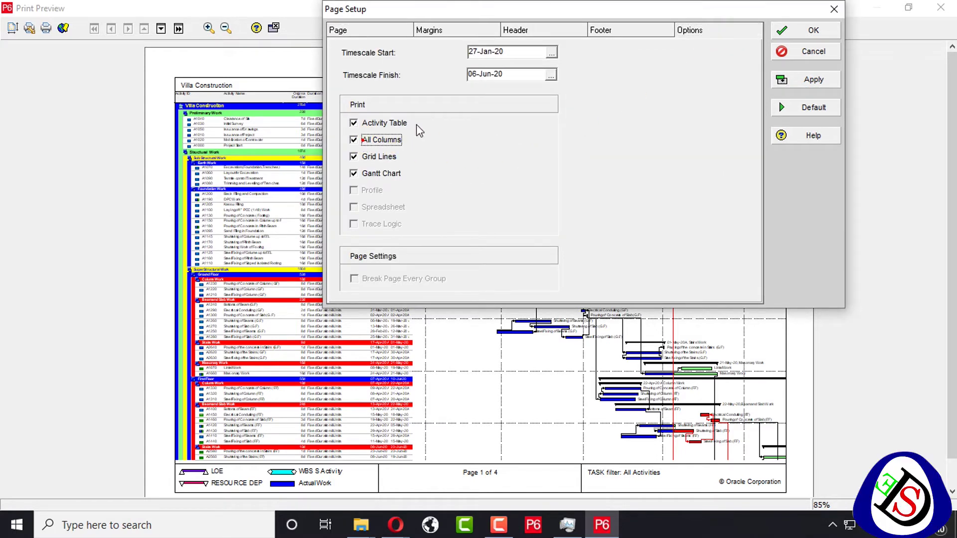
left_click(813, 79)
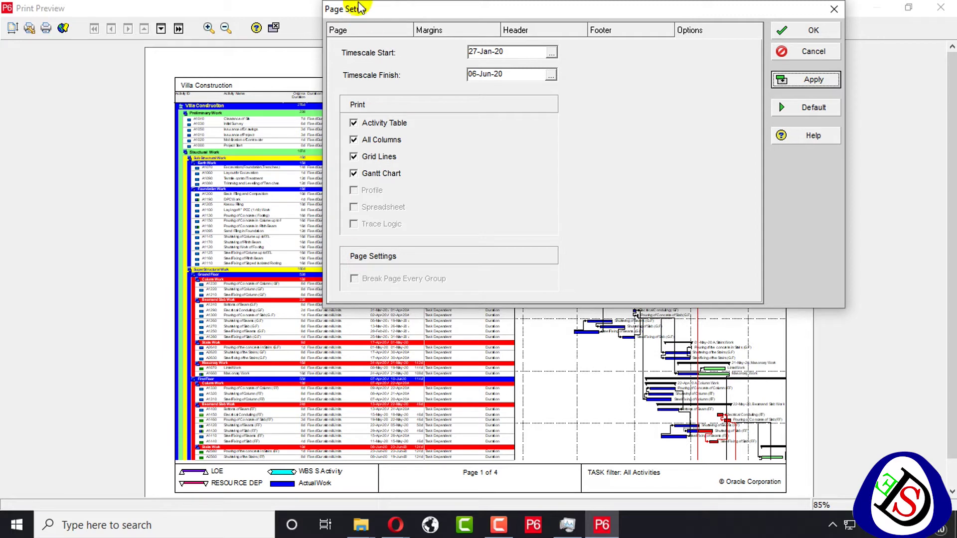
Fit the timescale to 1 page wide without the All Columns option, apply it, and check the table and Gantt chart together
left_click(361, 31)
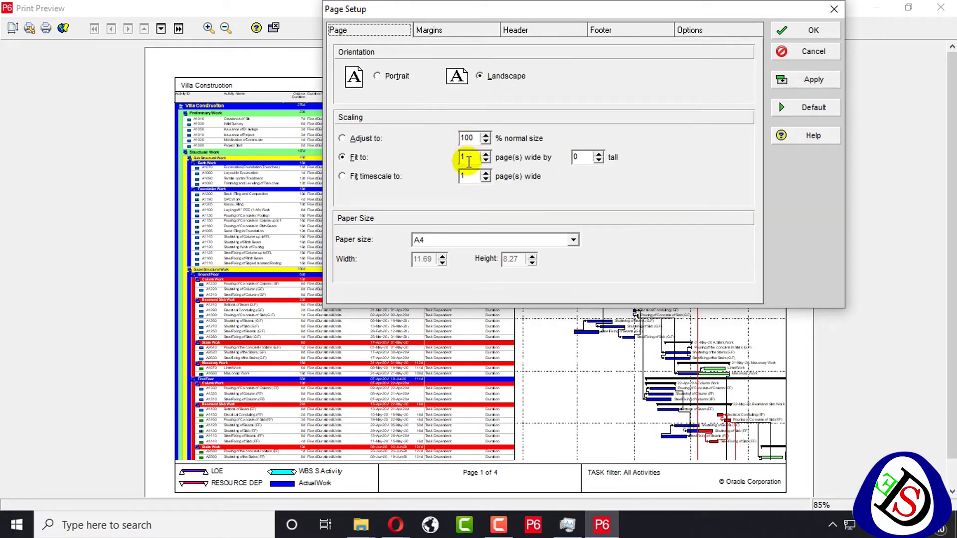
left_click(381, 181)
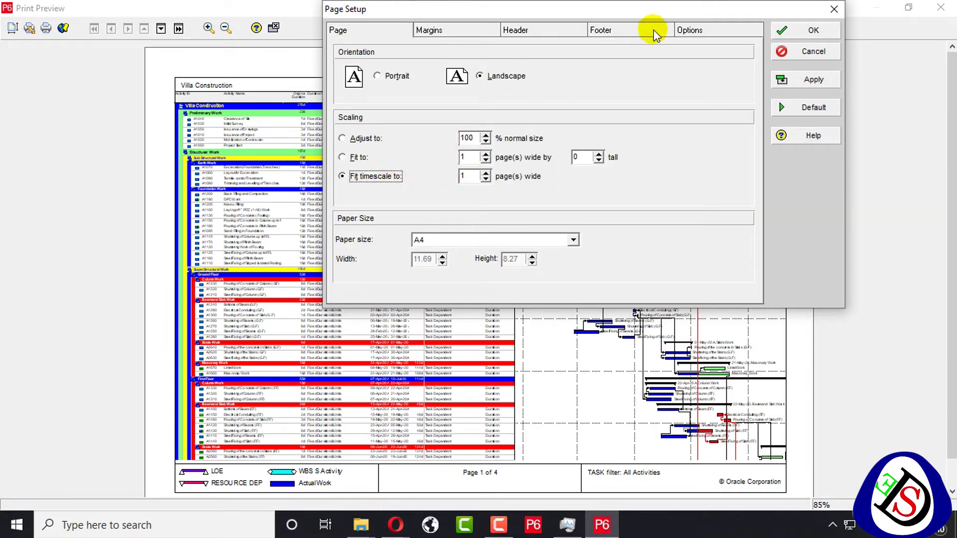
left_click(690, 33)
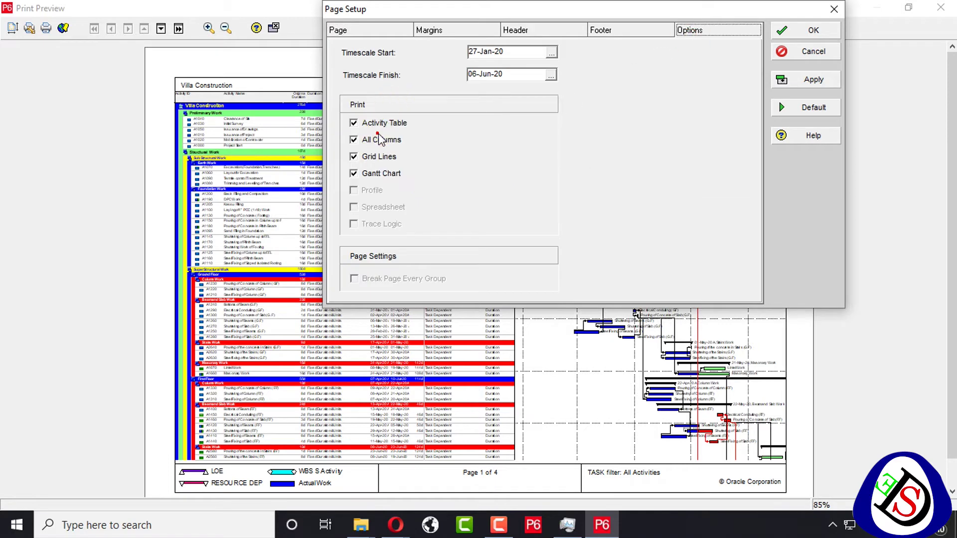
left_click(813, 81)
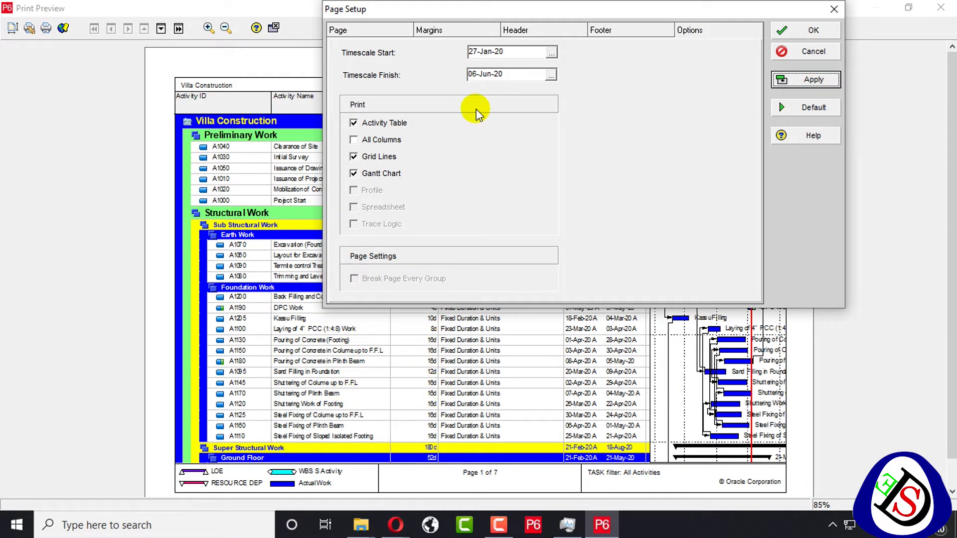
left_click_drag(589, 6, 346, 60)
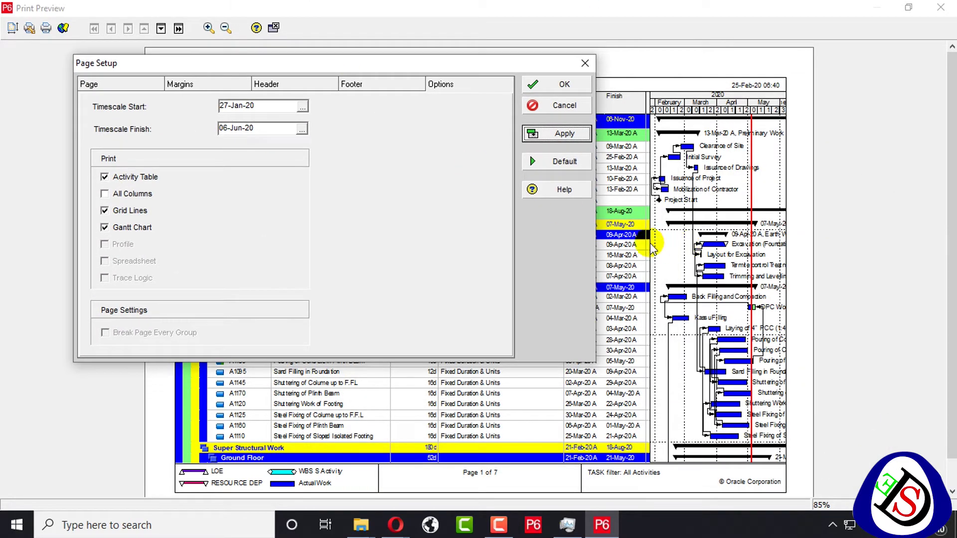
left_click_drag(459, 61, 507, 184)
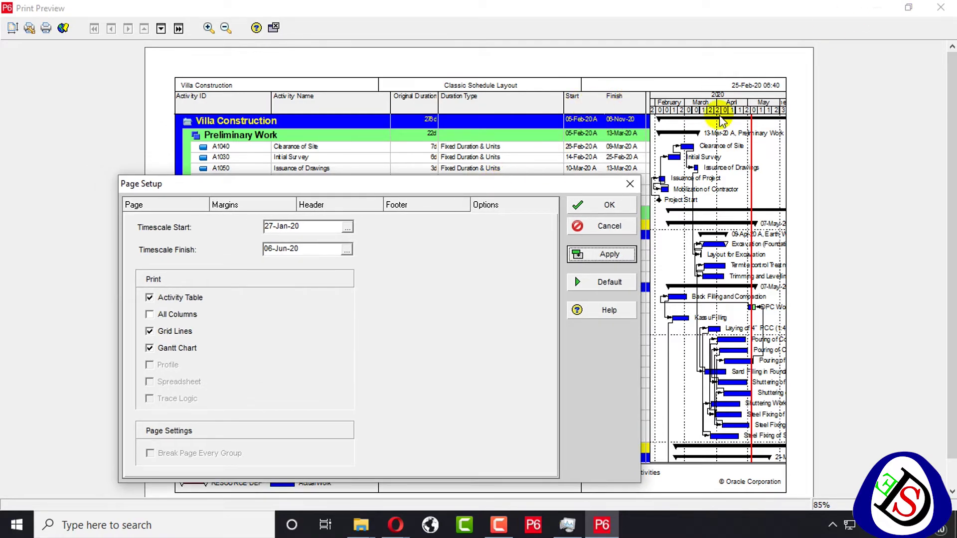
Accept the page setup, leave the print preview and widen the activity table to uncover more columns beside the Gantt chart
left_click(623, 205)
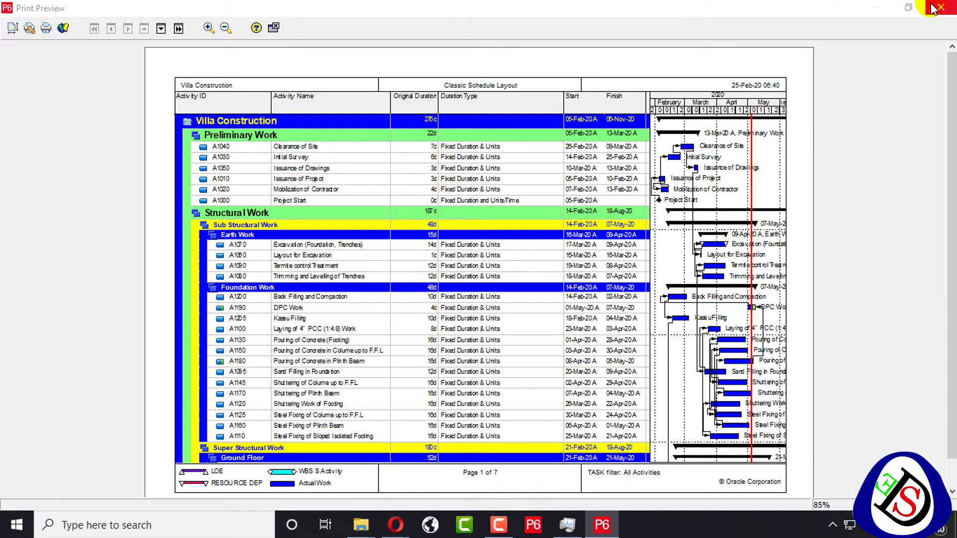
left_click(939, 8)
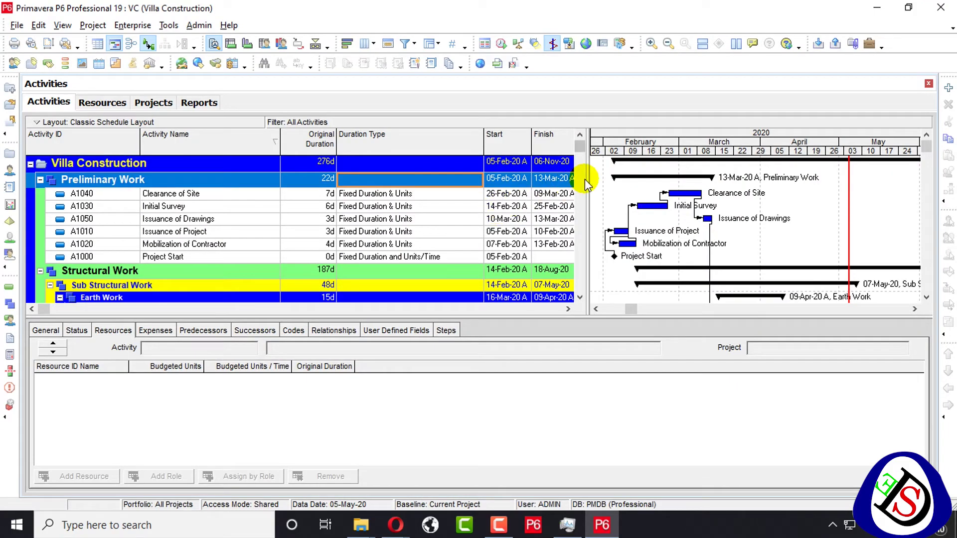
left_click_drag(589, 178, 795, 171)
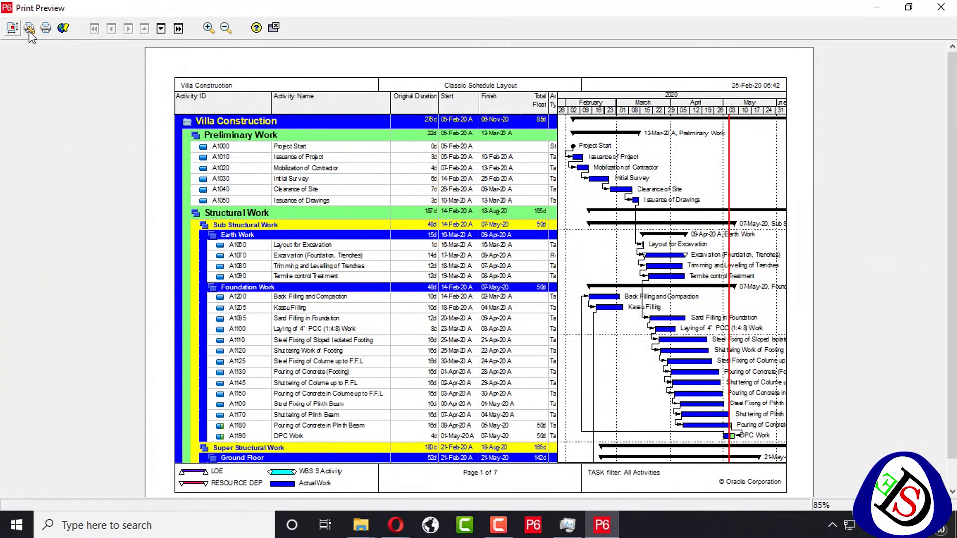
Check which print content options the page setup offers for the schedule, then return to the Activities view
left_click(30, 29)
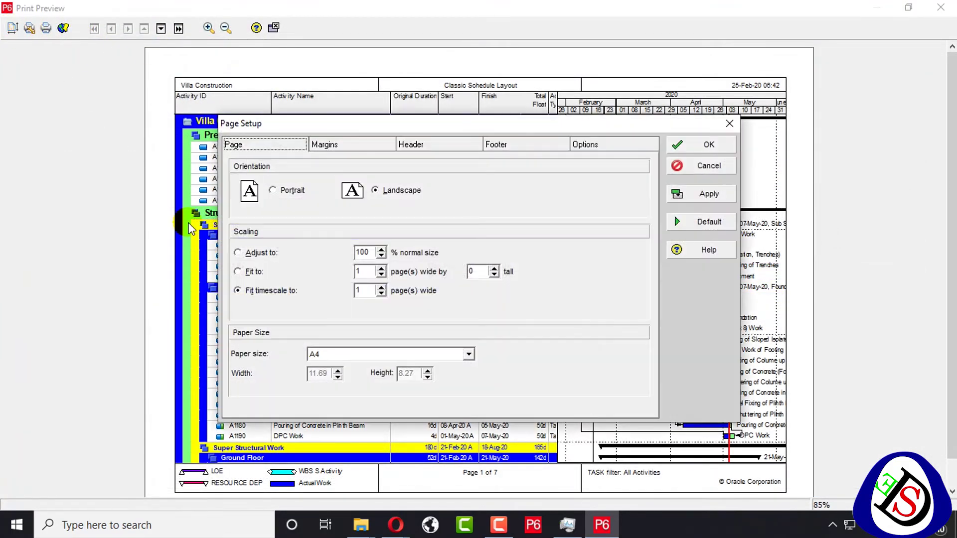
left_click(596, 146)
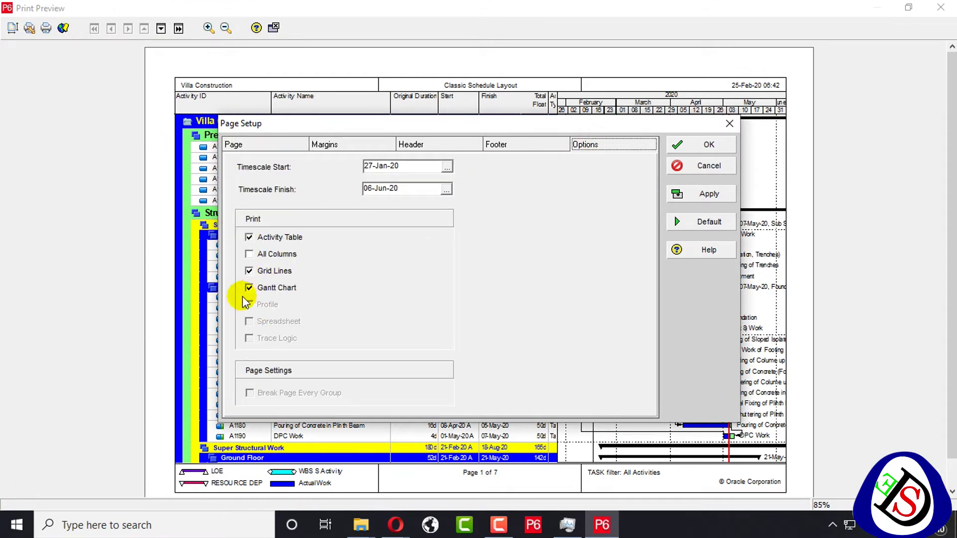
left_click(729, 123)
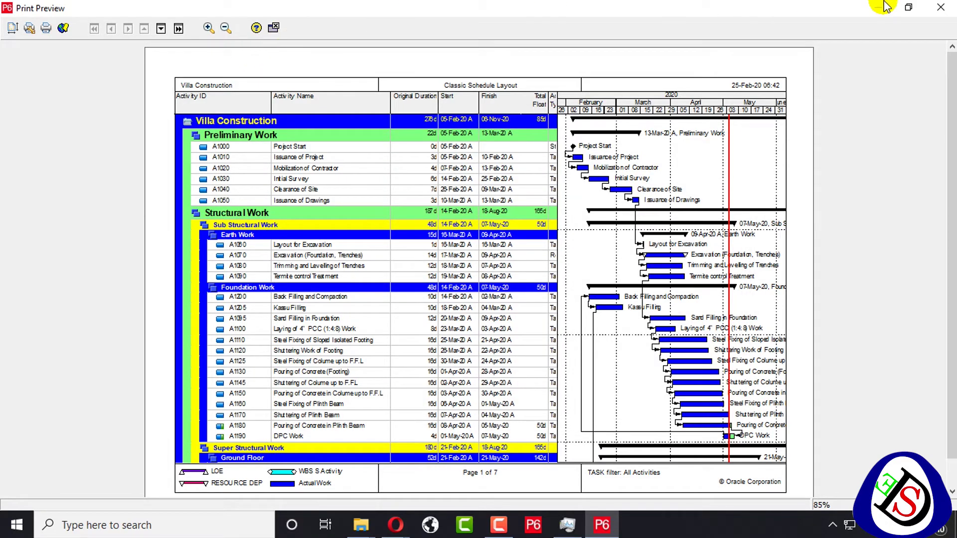
left_click(942, 6)
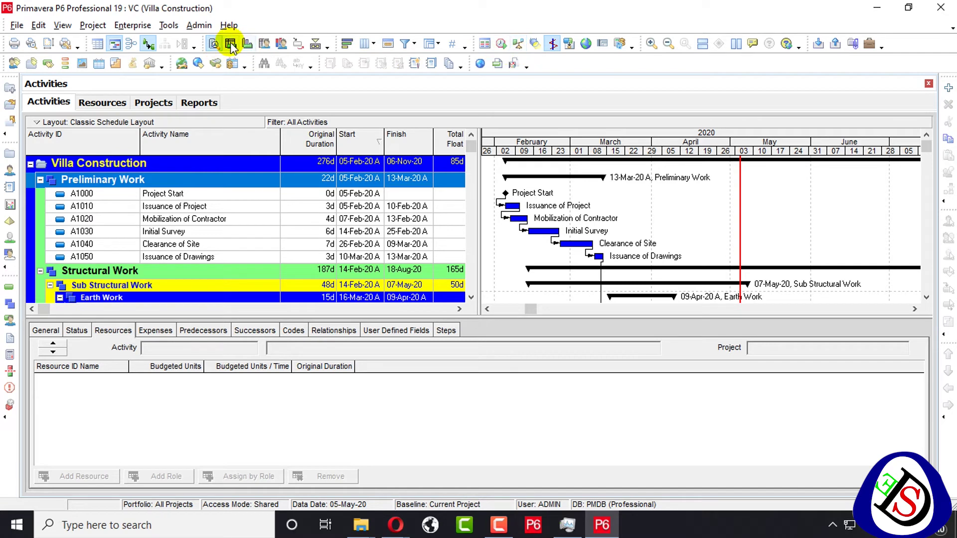
Display the activity usage profile below the Gantt chart
left_click(247, 44)
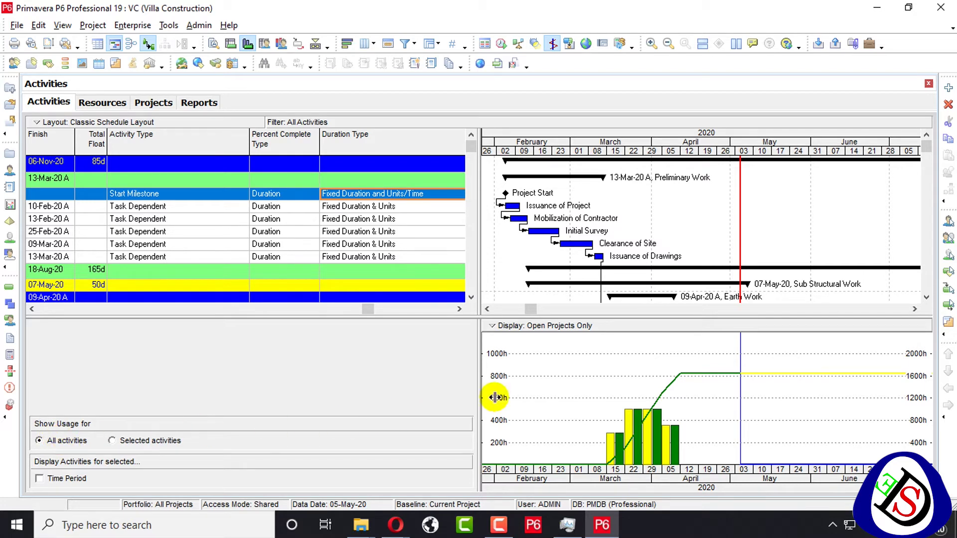
scroll(684, 403, "down", 1)
scroll(657, 431, "up", 1)
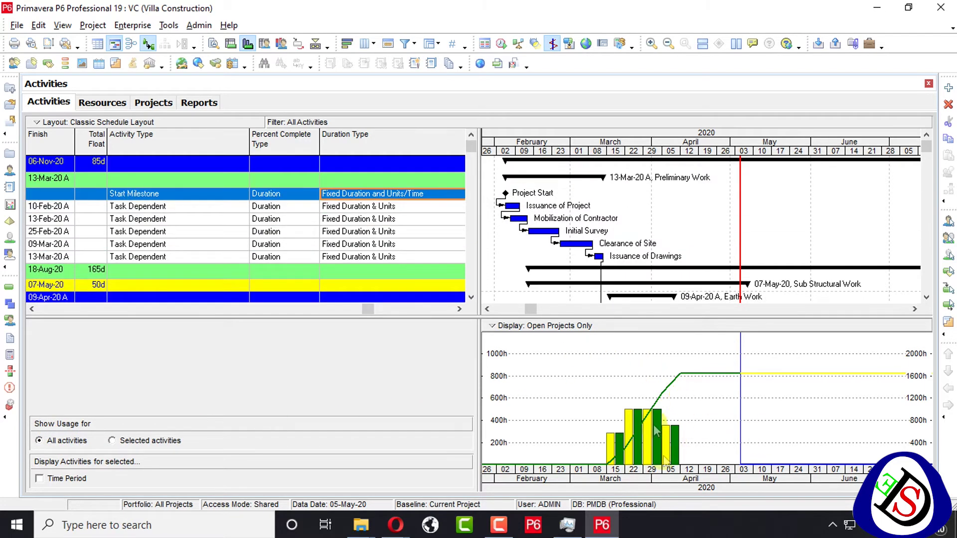
Limit the usage profile to the cumulative Budgeted, Actual and Remaining Early curves, without By Date bars or earned value curves
right_click(572, 354)
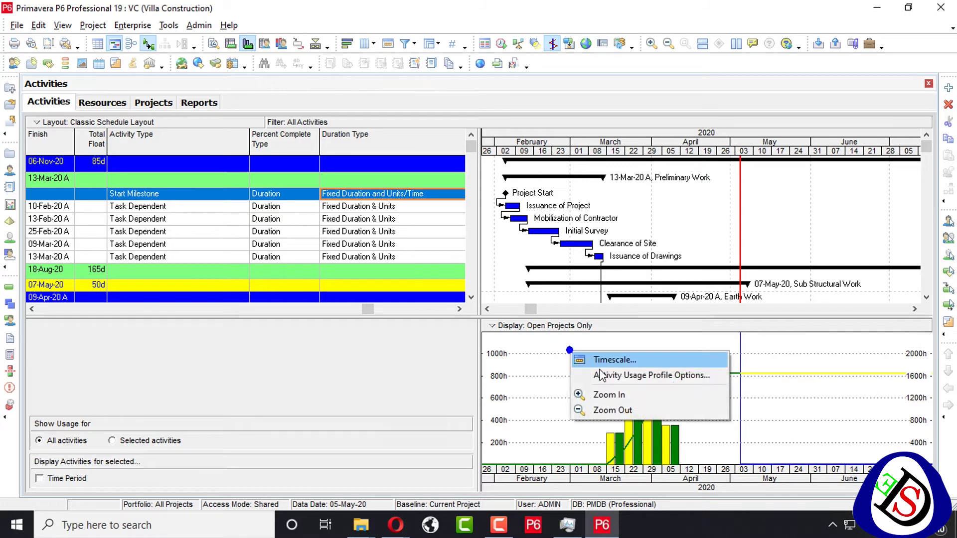
left_click(613, 377)
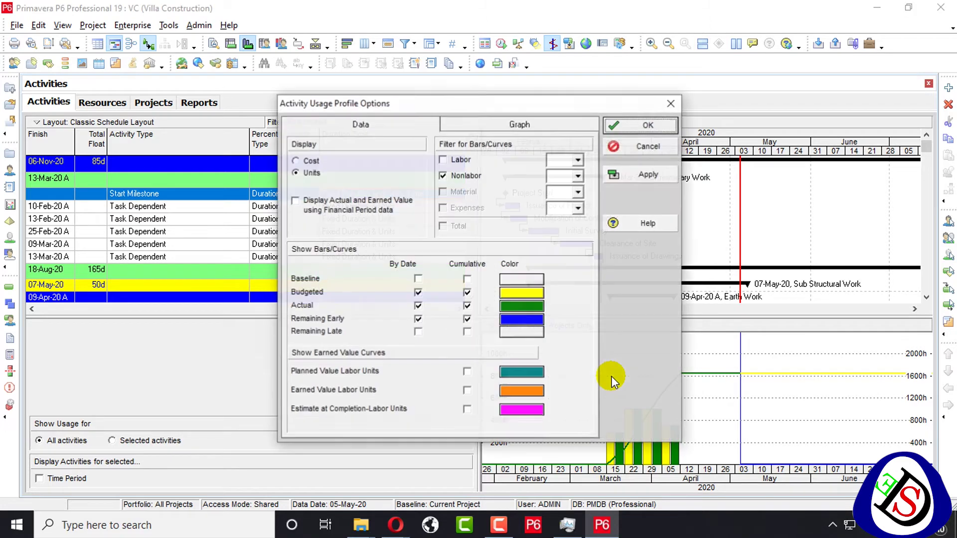
left_click(467, 372)
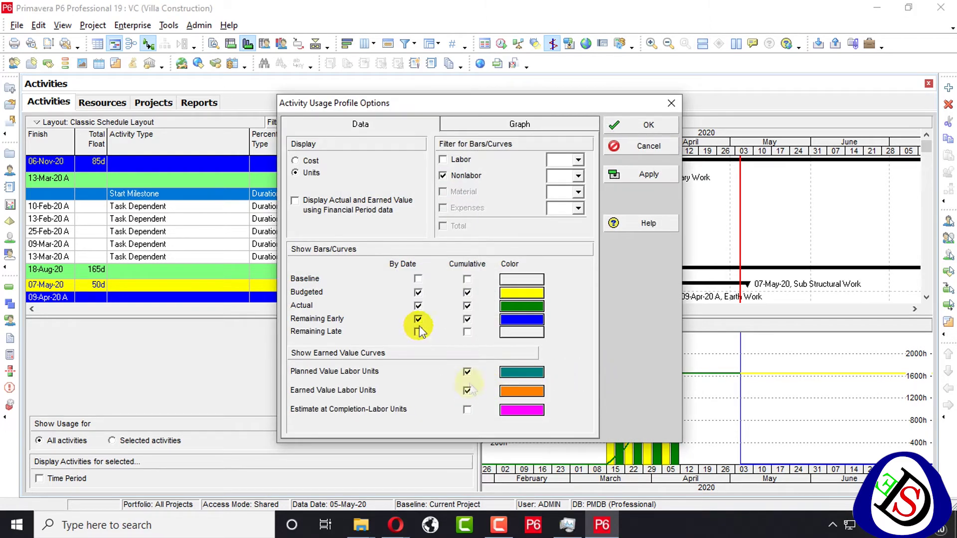
left_click(634, 220)
double_click(630, 323)
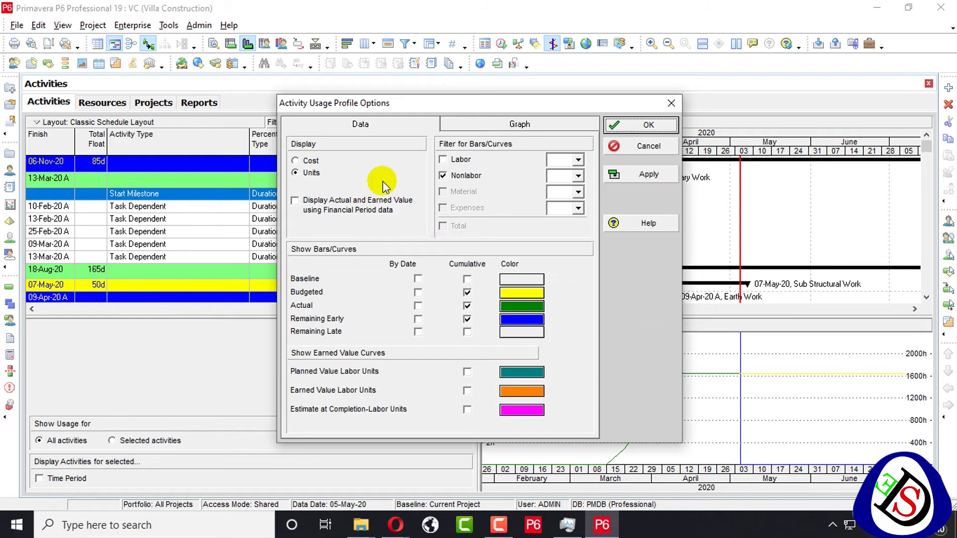
Switch the usage profile display from units to Cost, filter it by Total and apply the options
left_click(299, 160)
left_click(442, 226)
left_click(648, 174)
left_click(646, 129)
Add the cumulative Remaining Late, Planned Value Cost, Earned Value Cost and Estimate at Completion curves to the usage profile
right_click(631, 420)
left_click(687, 436)
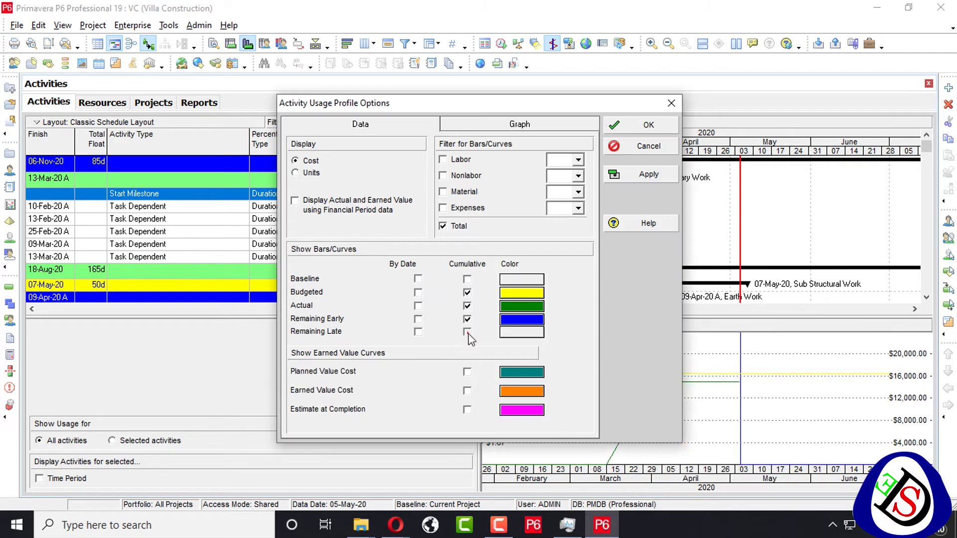
left_click(467, 371)
left_click(467, 410)
left_click(638, 174)
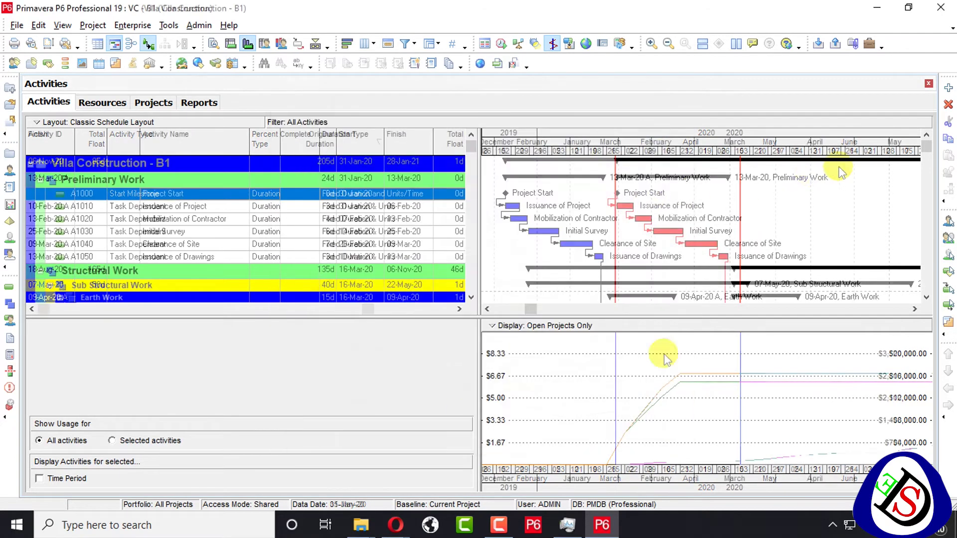
Fit the Villa Construction - B1 timescale to the project's span and show By Date bars for Budgeted, Actual and Remaining Early costs
left_click_drag(855, 153, 577, 154)
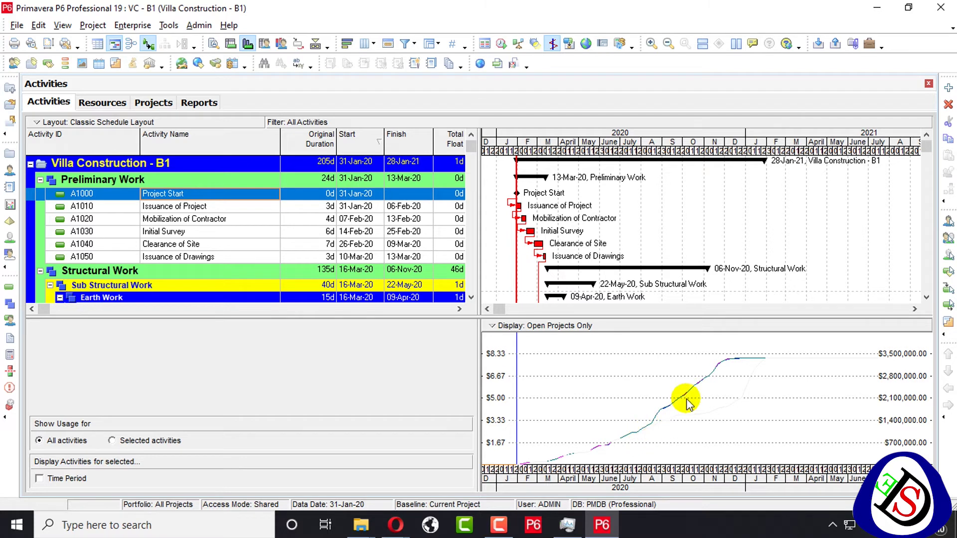
left_click_drag(696, 151, 801, 149)
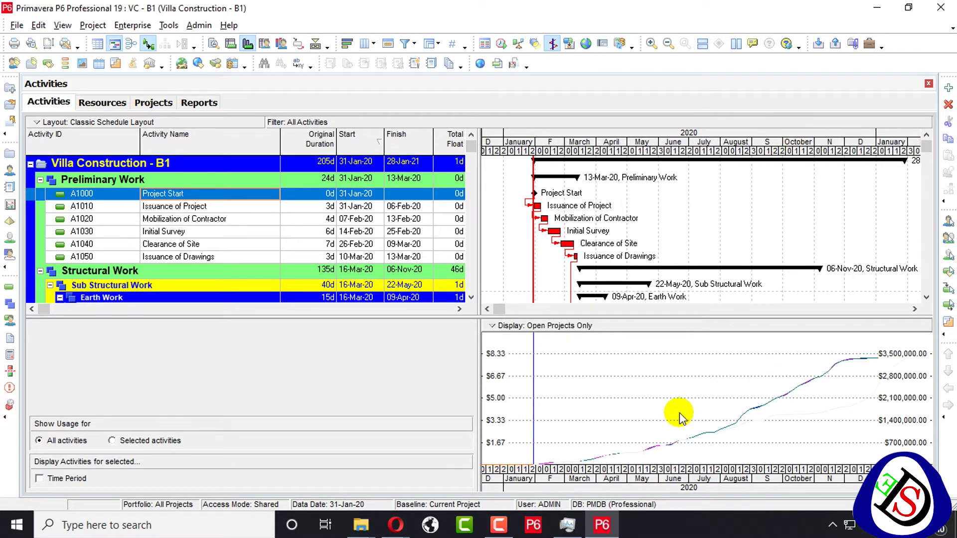
right_click(674, 322)
left_click(663, 346)
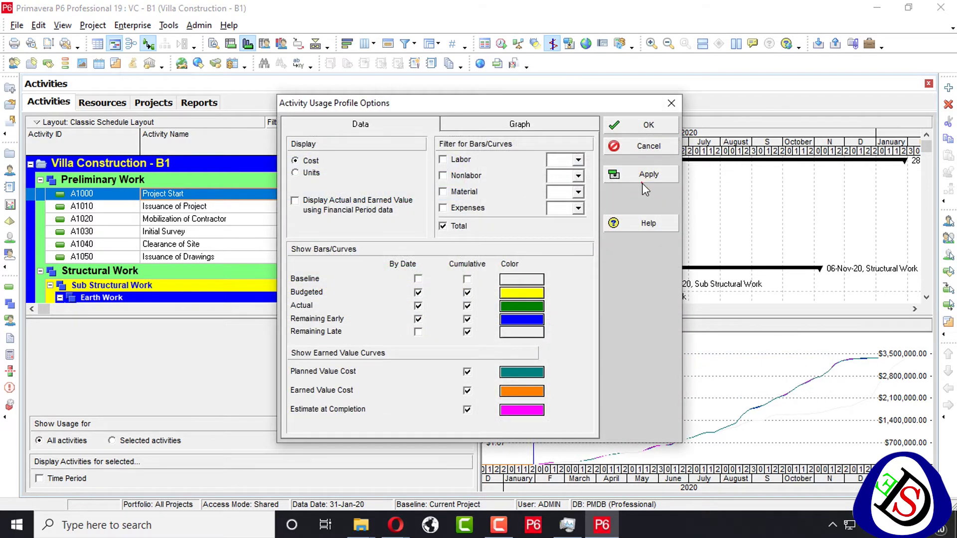
left_click(643, 177)
left_click(643, 126)
Set the timescale's date interval to Quarter/Month and compress it so the whole project fits in the chart
right_click(705, 145)
left_click(778, 209)
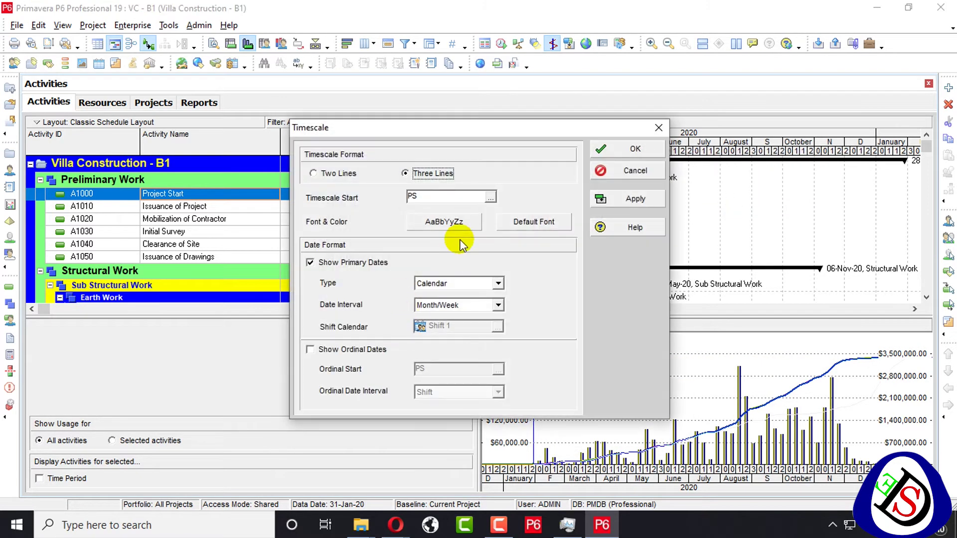
left_click(479, 305)
scroll(456, 332, "up", 1)
left_click(455, 342)
left_click(632, 199)
left_click(632, 149)
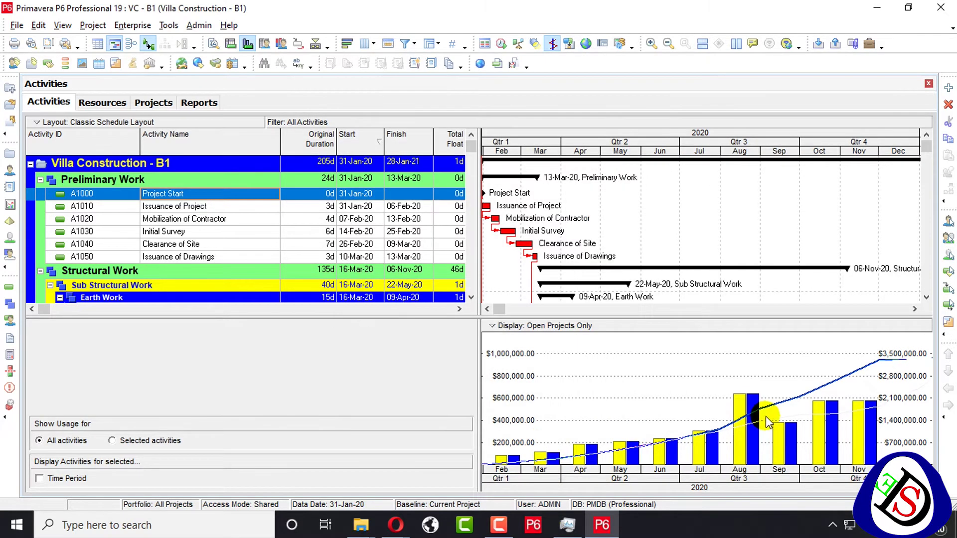
left_click_drag(681, 148, 641, 145)
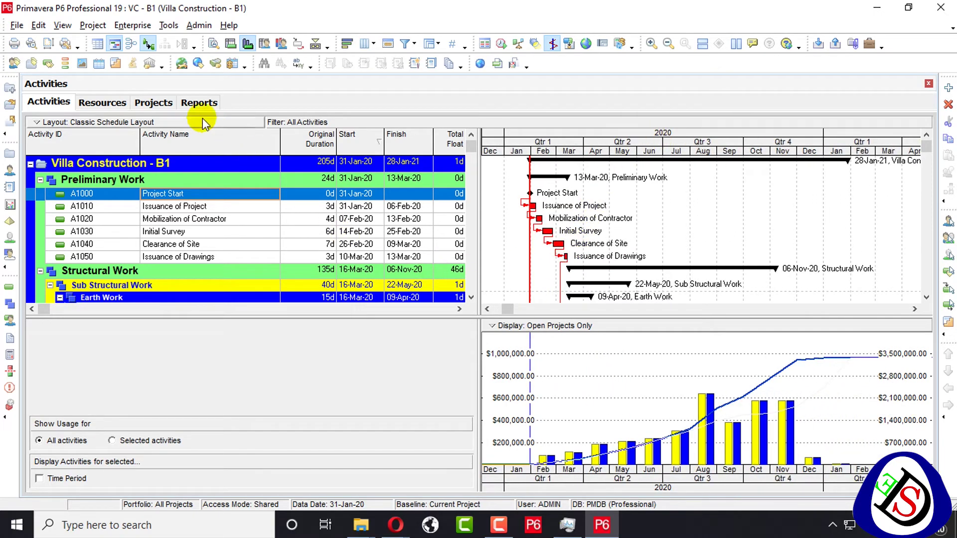
Preview the printout of the B1 schedule and page through it to the last page to check its content
left_click(31, 45)
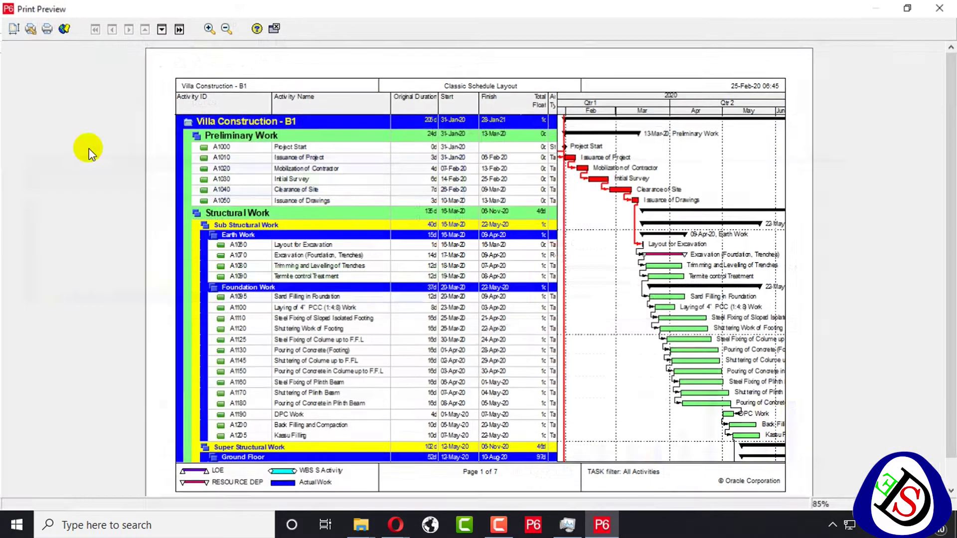
scroll(370, 212, "down", 5)
scroll(370, 213, "down", 2)
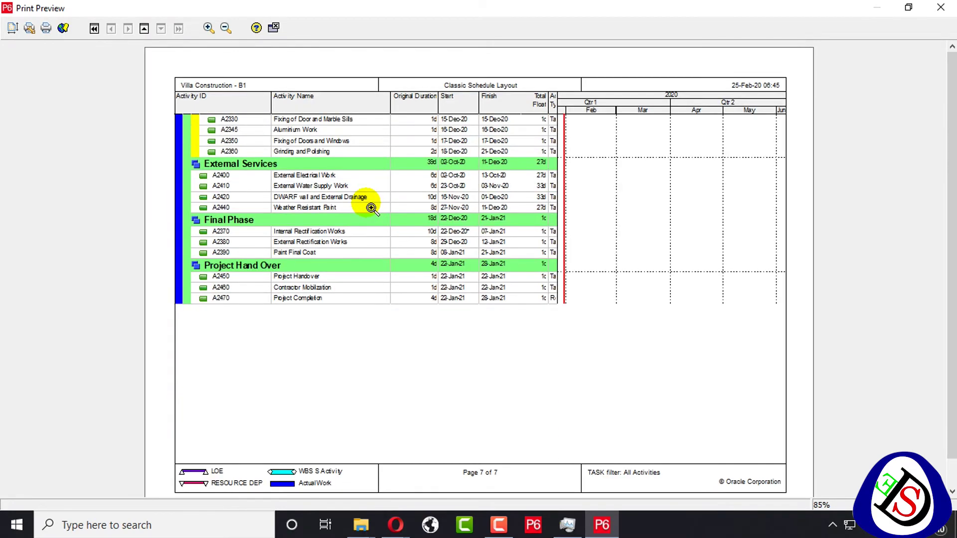
scroll(368, 254, "up", 5)
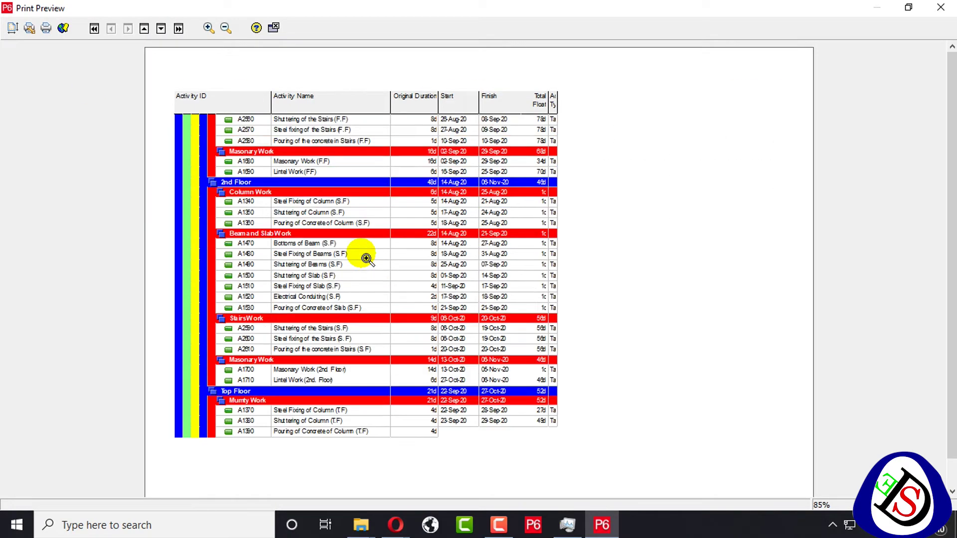
scroll(370, 255, "down", 5)
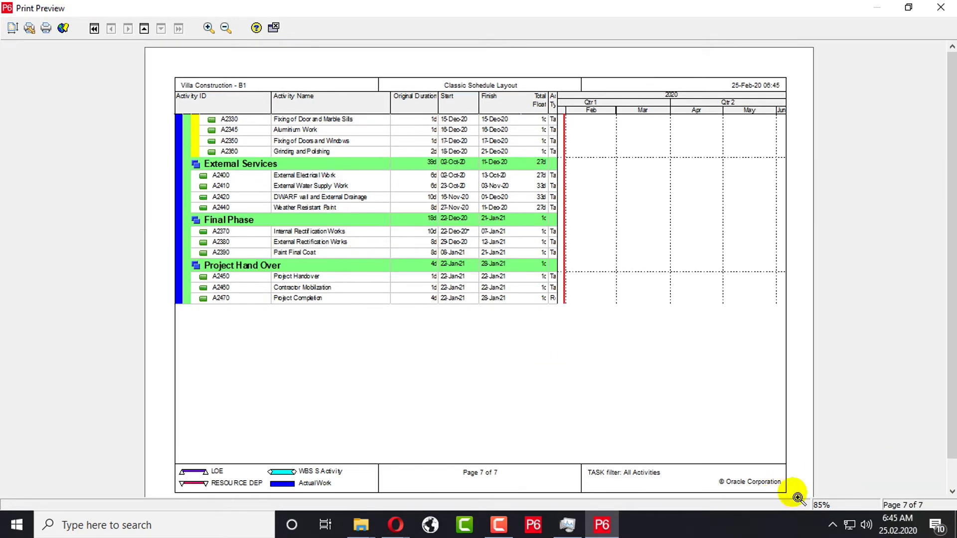
Include the Profile in the printout, accept the page setup and check the last page of the preview
left_click(12, 27)
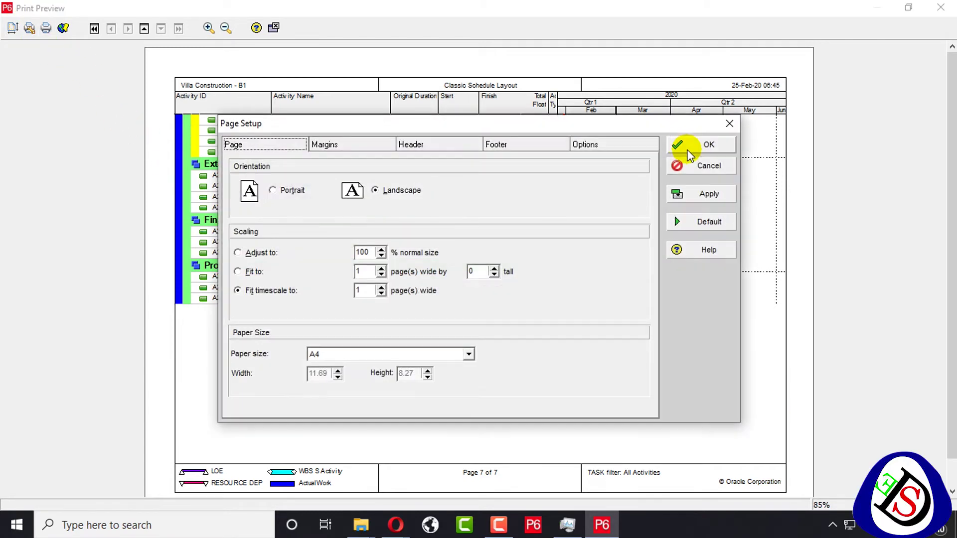
left_click(640, 144)
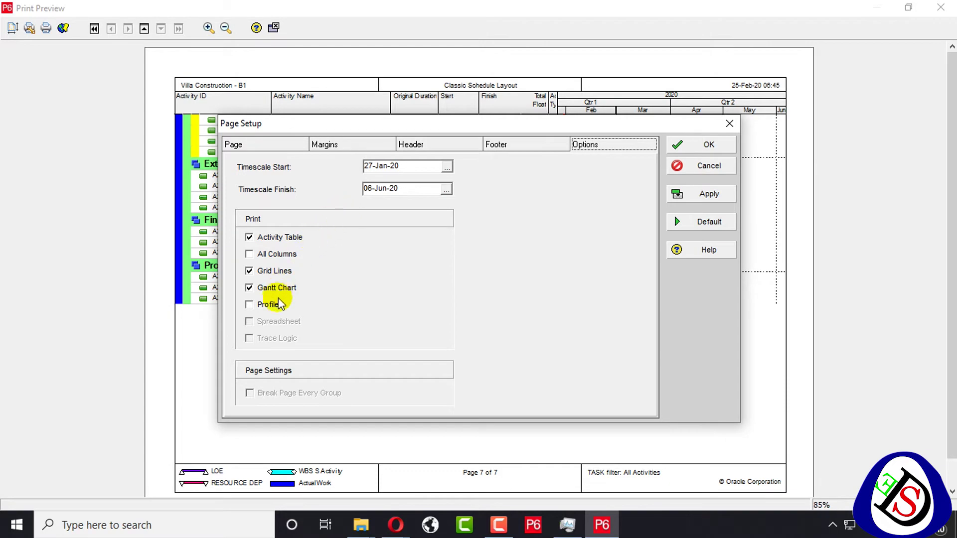
left_click(718, 193)
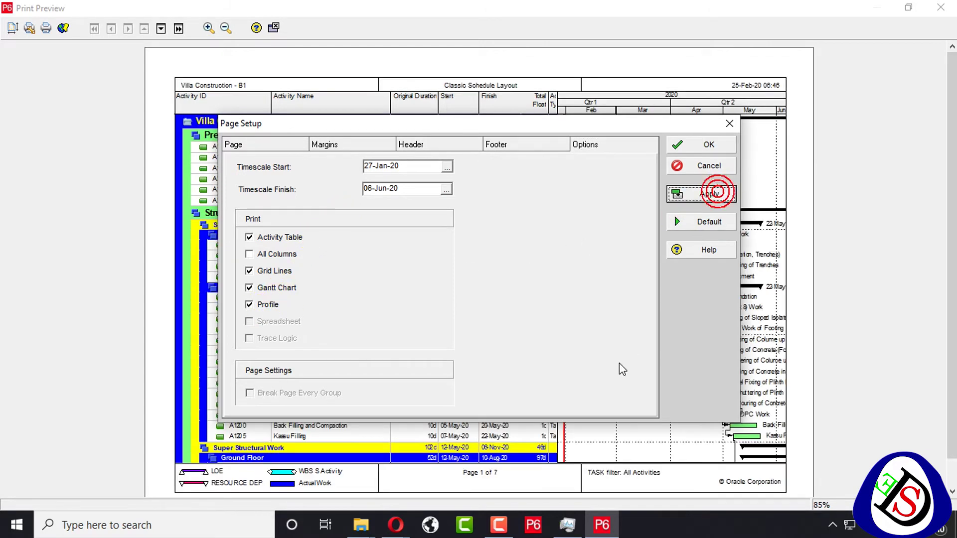
left_click(709, 145)
scroll(598, 265, "down", 6)
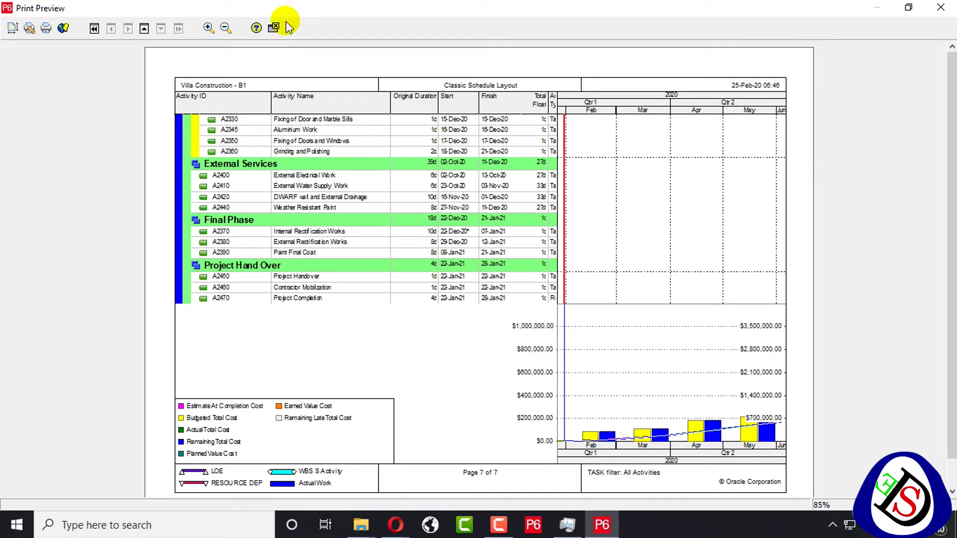
Exclude the Activity Table and Gantt Chart from the printout so only the Profile prints, and check the preview
left_click(11, 29)
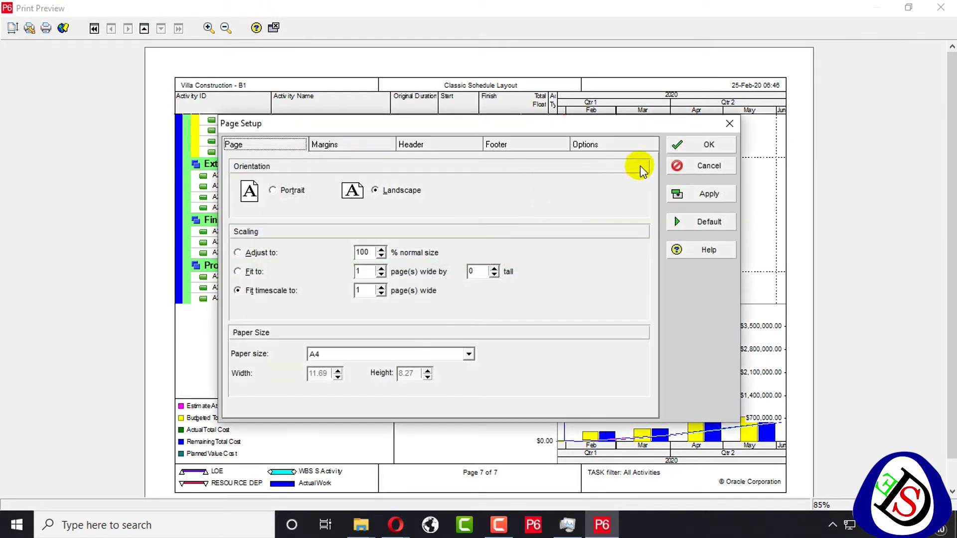
left_click(637, 146)
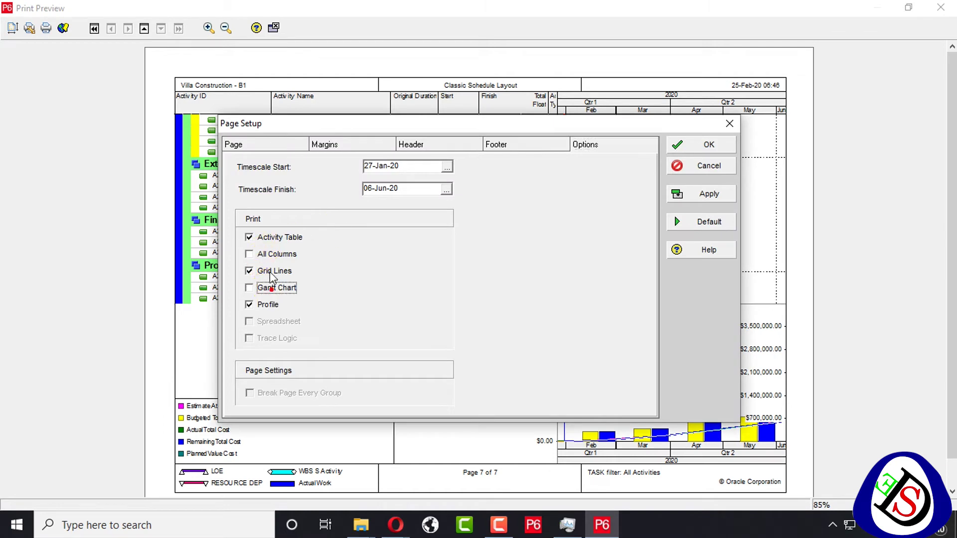
left_click(280, 238)
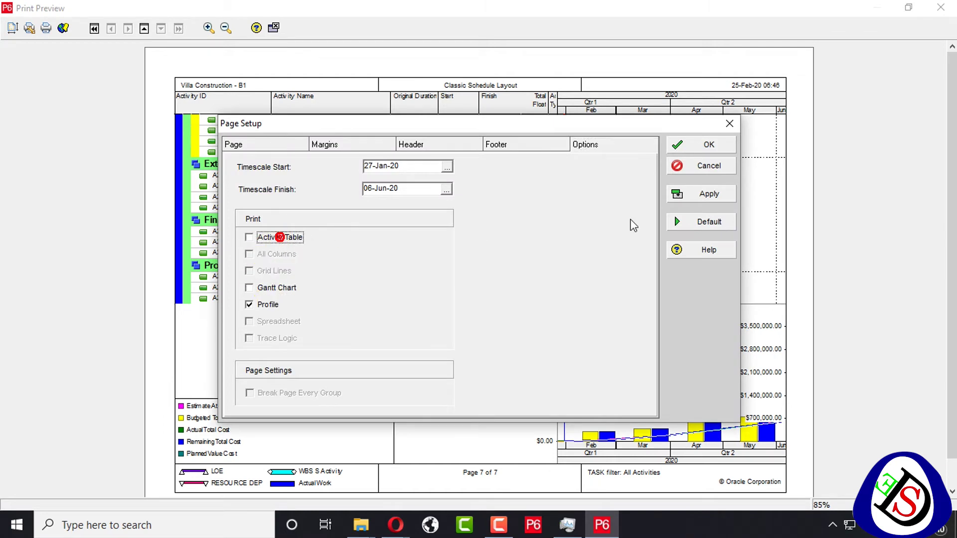
left_click(714, 197)
left_click_drag(651, 127, 708, 207)
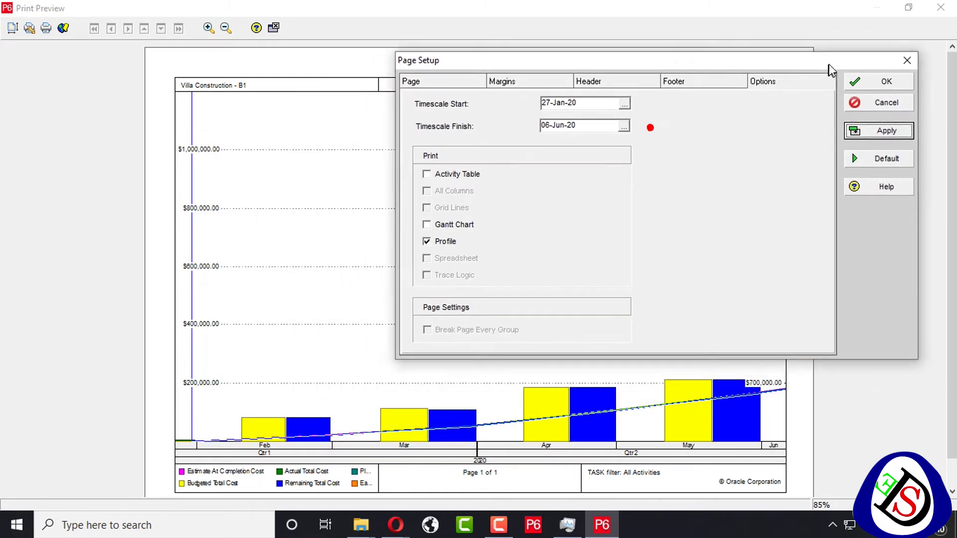
left_click(750, 230)
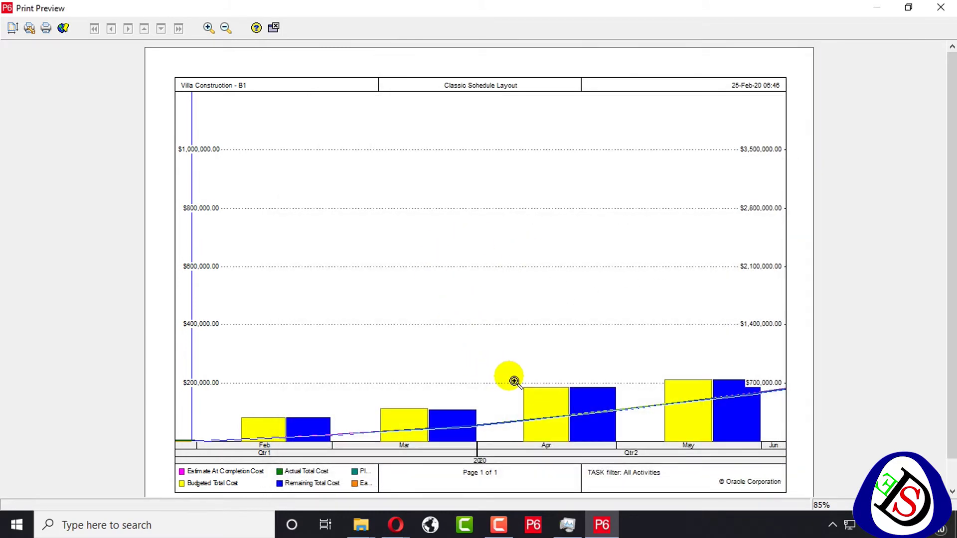
Try to fit the profile printout to 1 page wide and apply the scaling to the preview
left_click(13, 27)
left_click(626, 145)
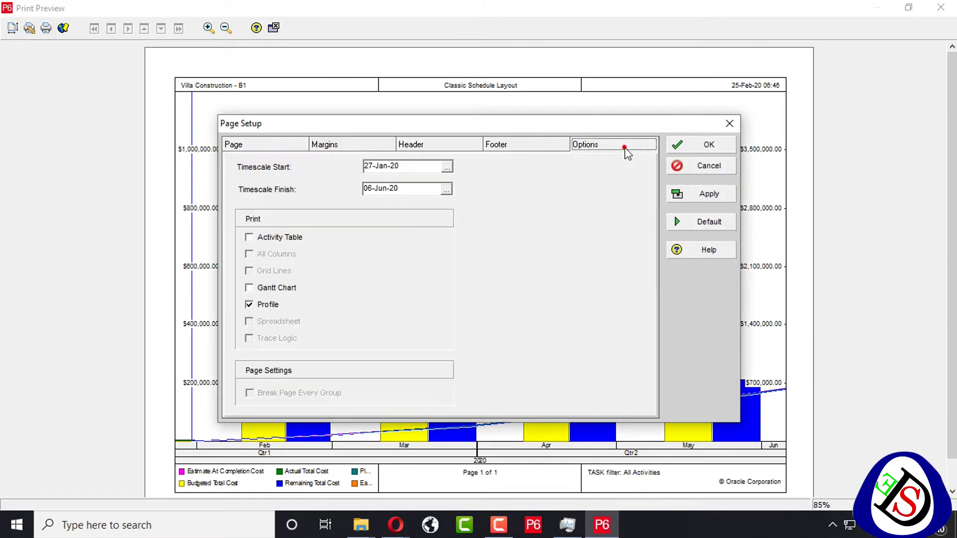
left_click(274, 144)
left_click(253, 271)
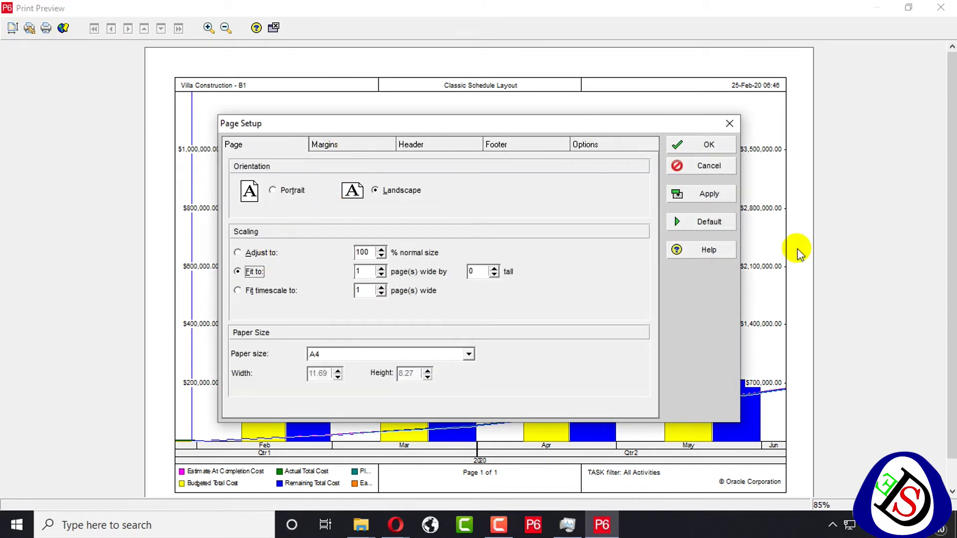
left_click(706, 194)
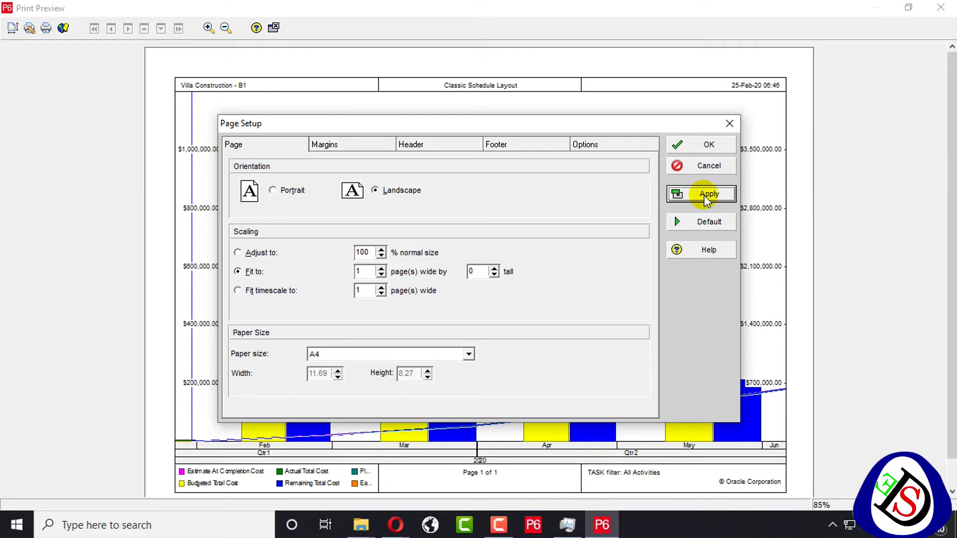
double_click(469, 272)
left_click(716, 198)
Reset the page setup to its defaults and apply it to the preview
left_click(255, 252)
left_click(708, 221)
left_click(709, 194)
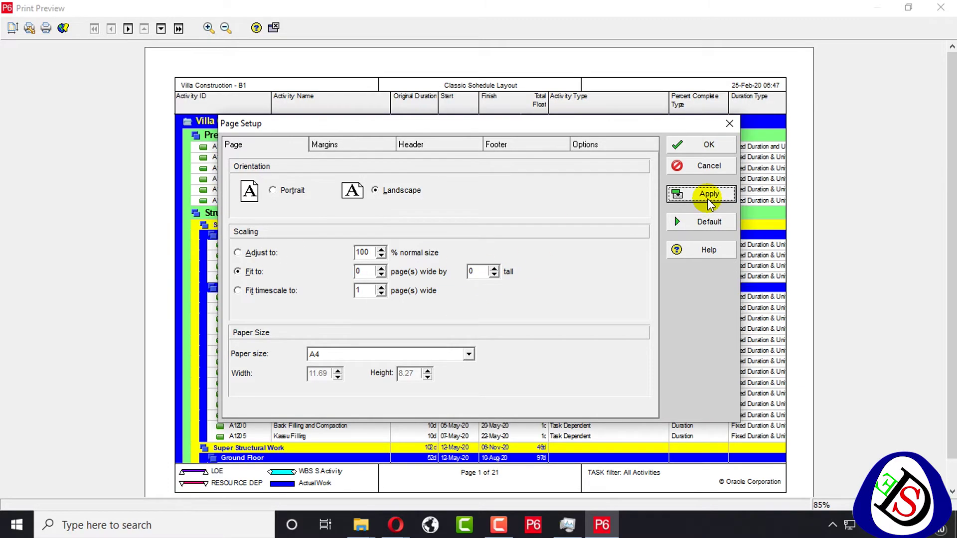
Try to limit the printout to the Profile, apply it, and reset the page setup to its defaults again
left_click(258, 253)
left_click(582, 143)
left_click(248, 304)
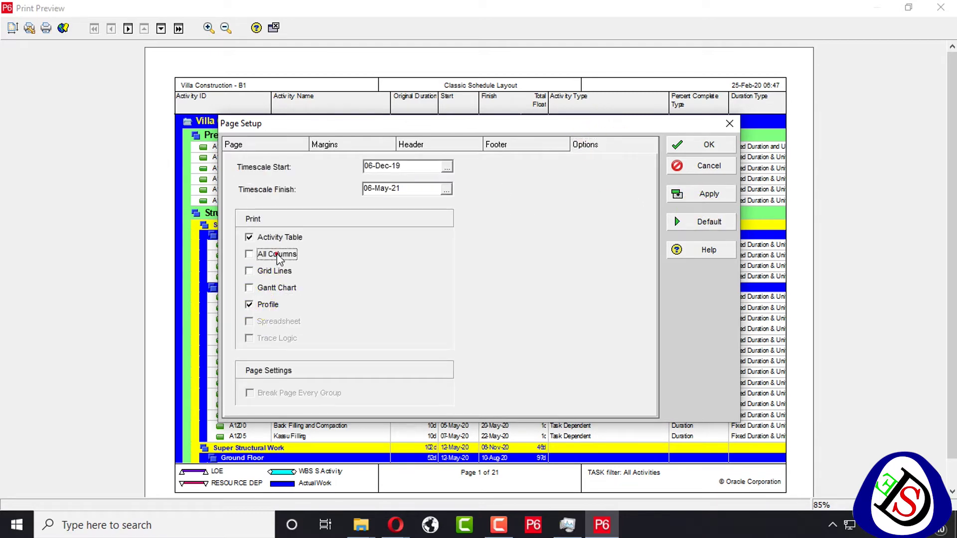
left_click(271, 237)
left_click(709, 196)
left_click(261, 144)
left_click(709, 221)
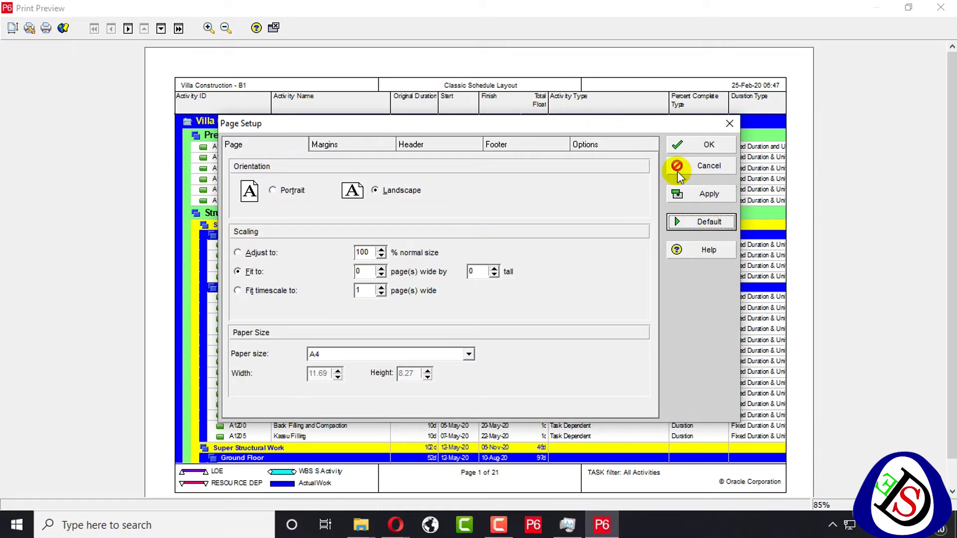
Print only the Profile, without the Activity Table, adjusted to 100% of normal size, and apply it
left_click(583, 145)
left_click(275, 272)
left_click(276, 238)
left_click(269, 144)
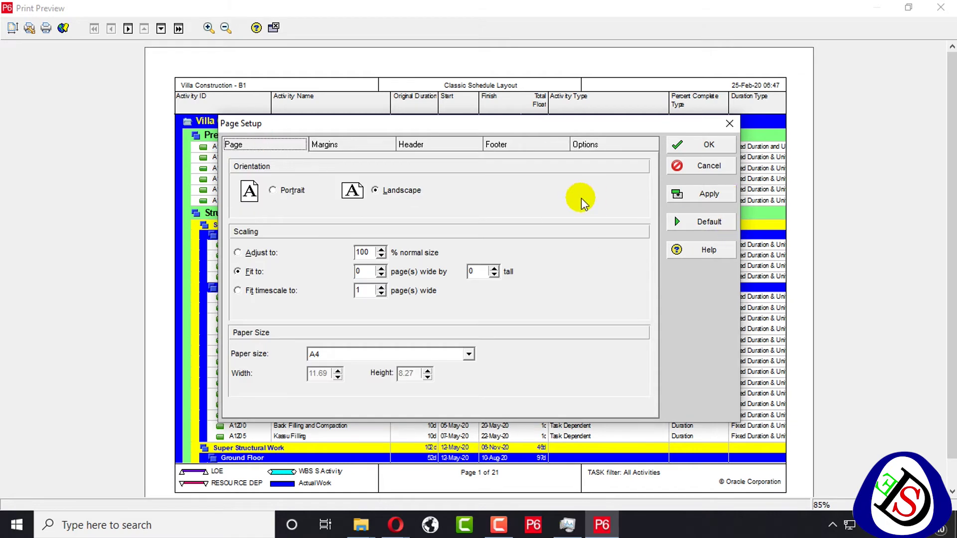
left_click(314, 249)
left_click(703, 200)
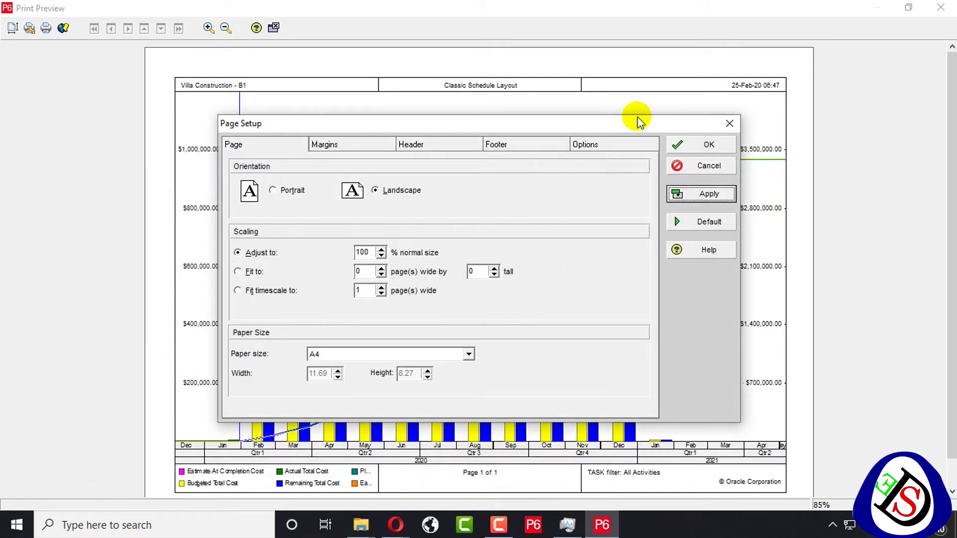
Move the page setup off the chart, fit the profile to 1 page wide by 1 tall, apply and close the setup
left_click_drag(636, 121, 630, 316)
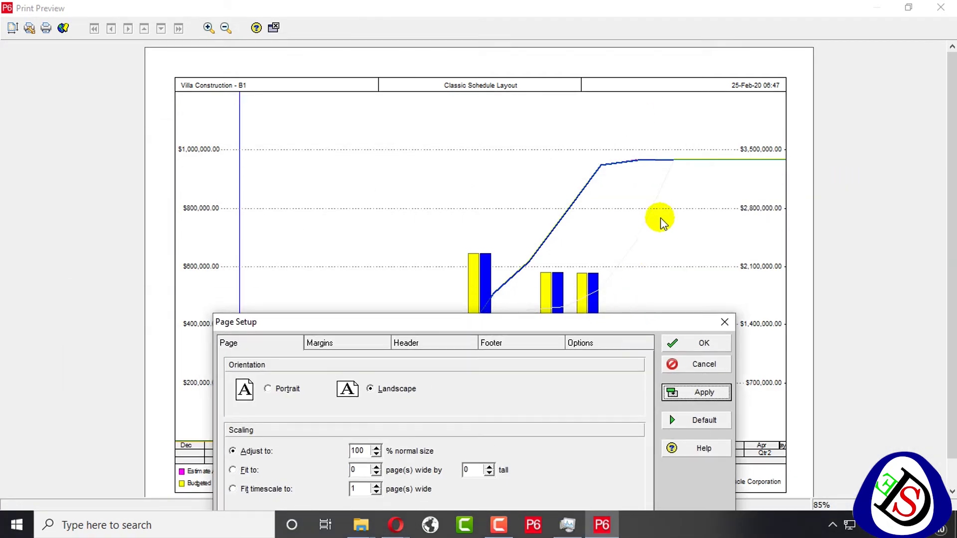
left_click_drag(571, 314, 725, 59)
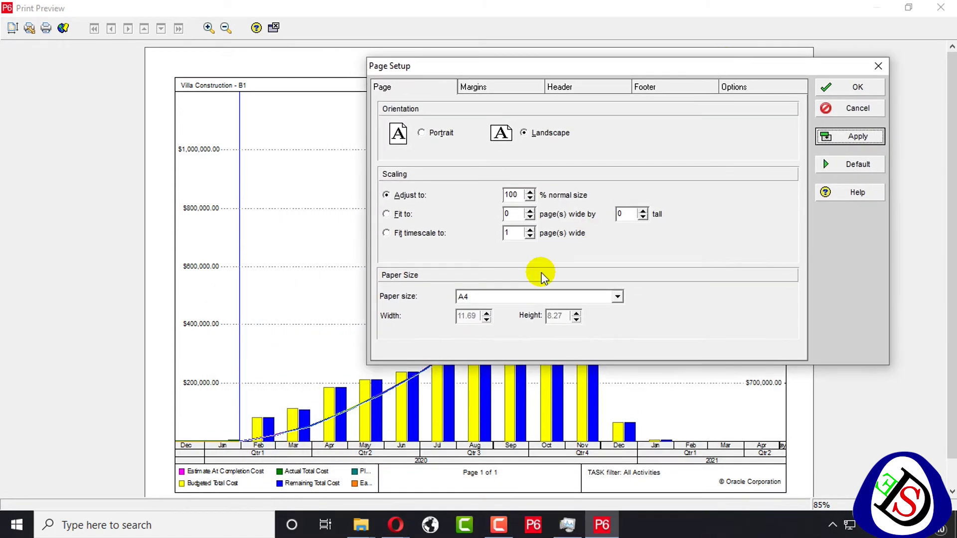
left_click(399, 214)
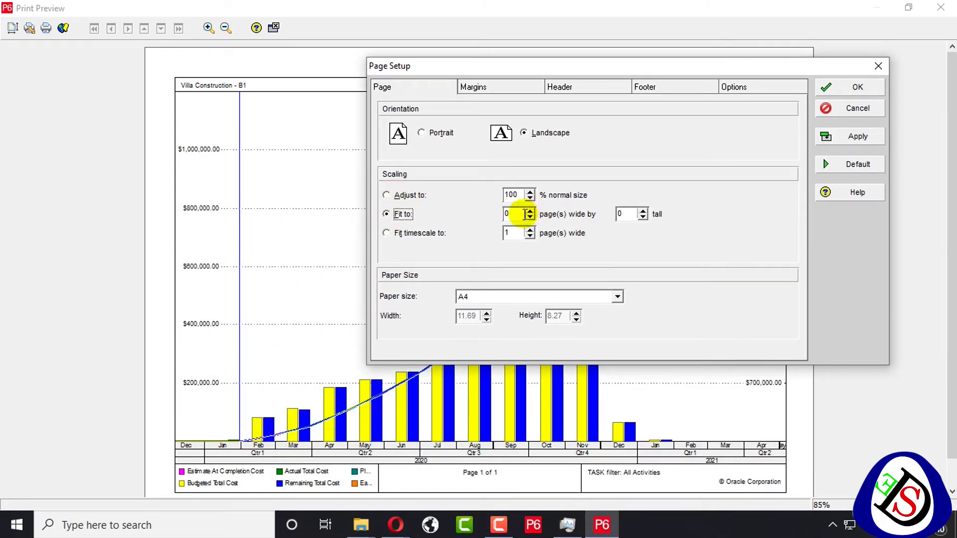
double_click(524, 214)
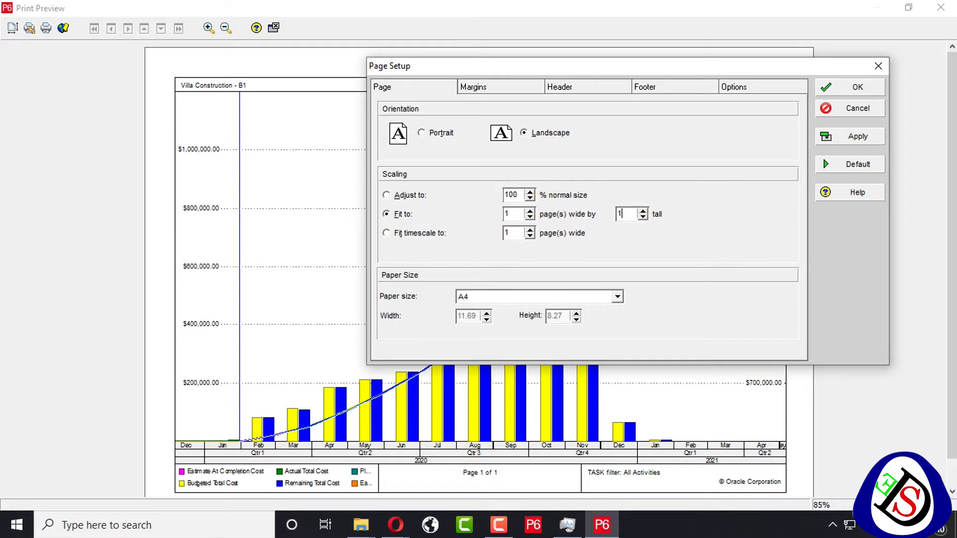
left_click(857, 138)
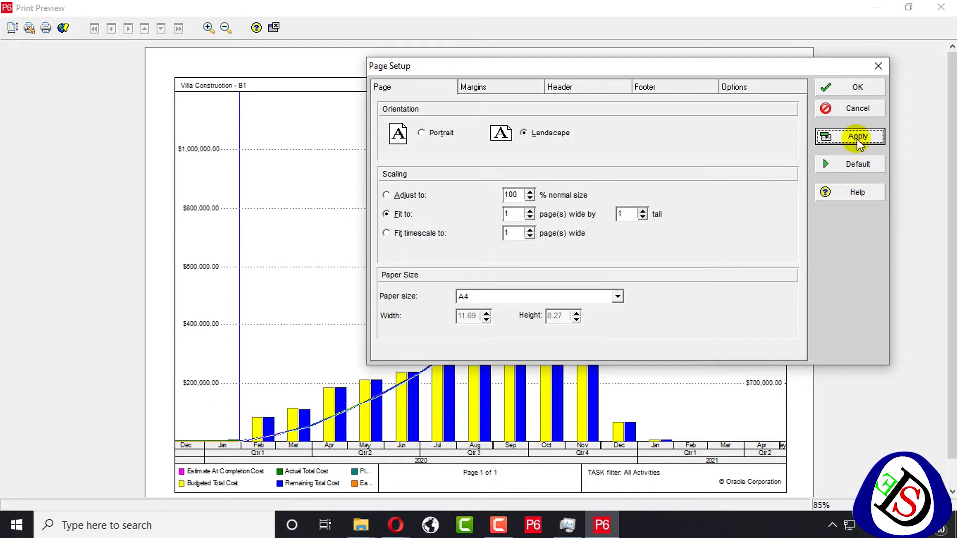
left_click(882, 69)
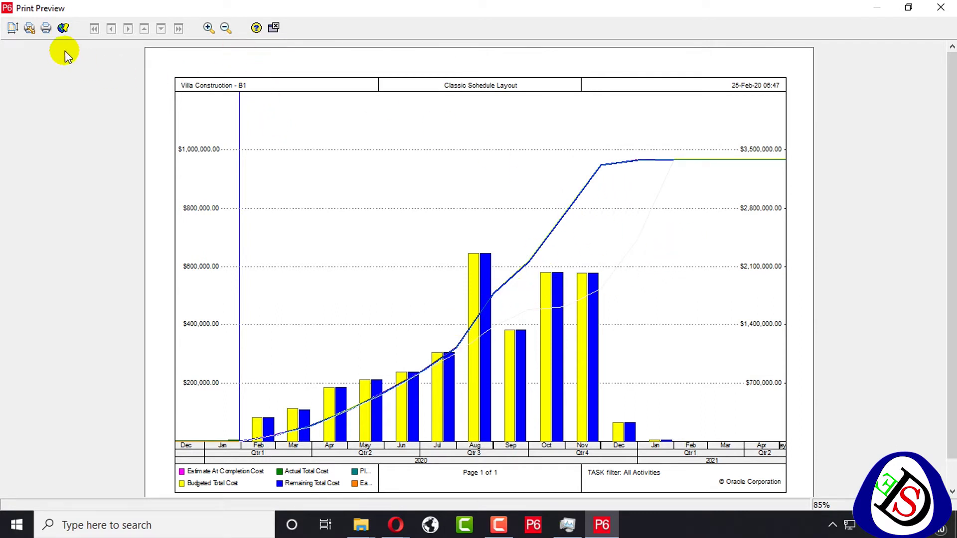
Add the Activity Table, All Columns, Grid Lines and Gantt Chart to the printout alongside the Profile and apply
left_click(13, 28)
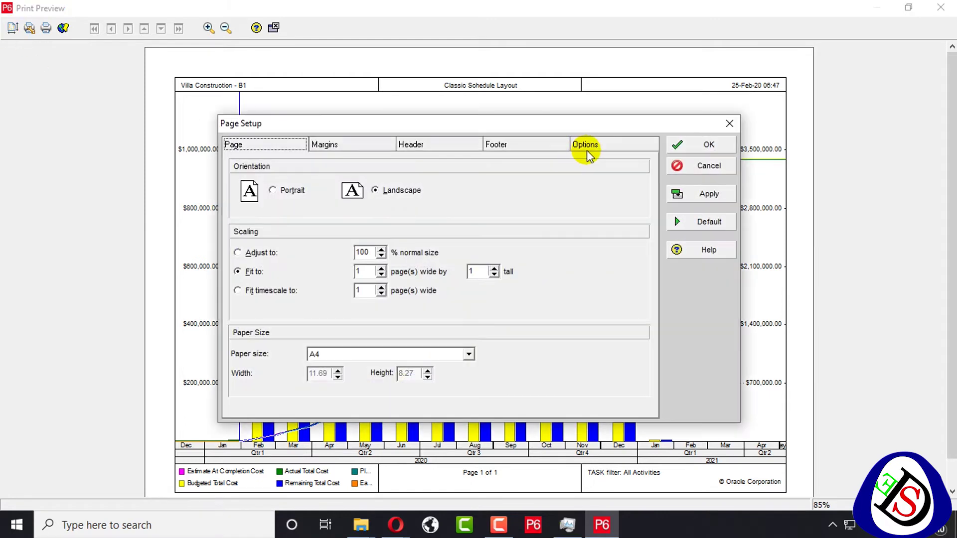
left_click(625, 144)
left_click(269, 288)
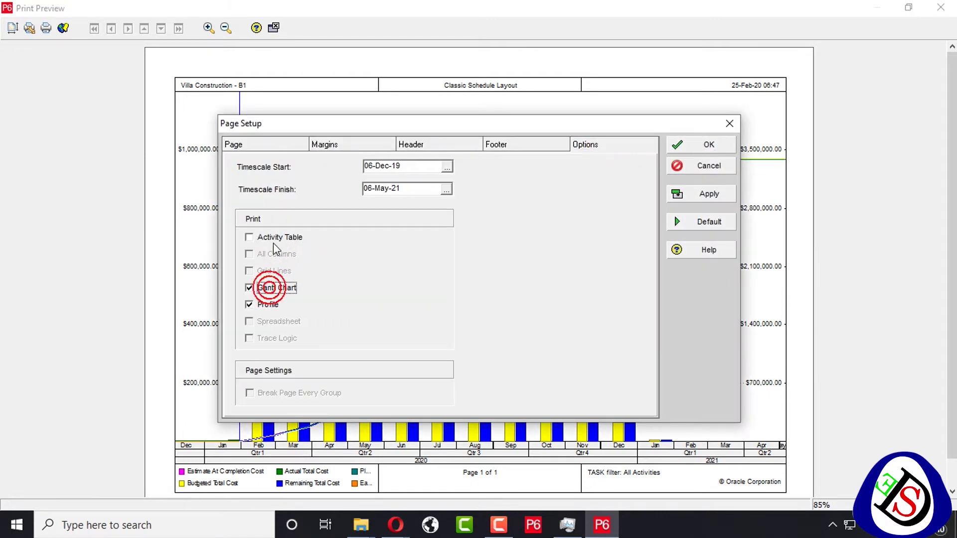
left_click(278, 274)
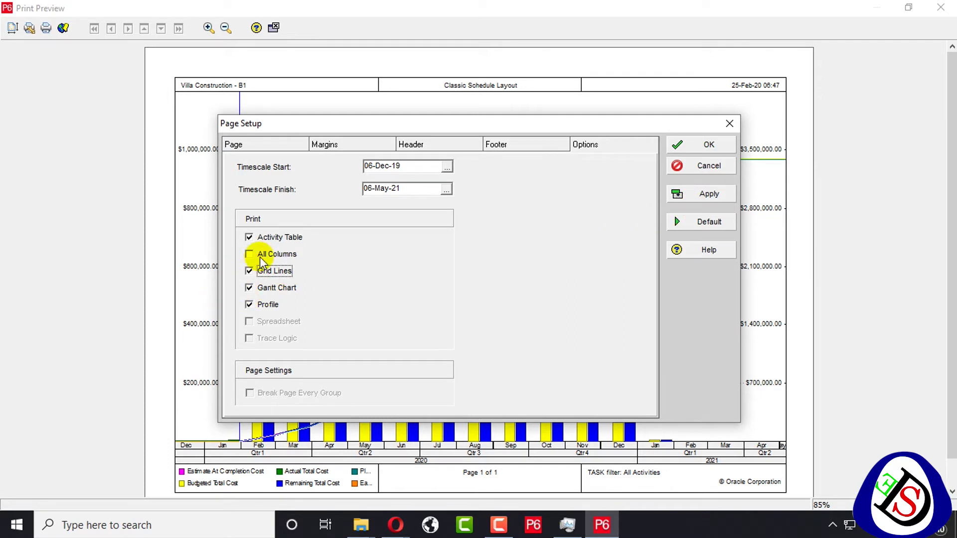
left_click(249, 254)
left_click(708, 194)
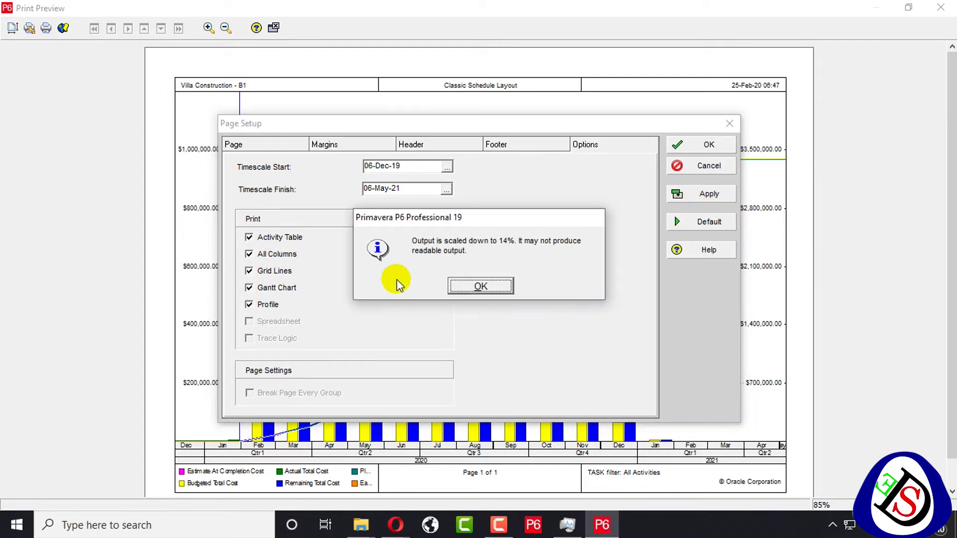
left_click(481, 287)
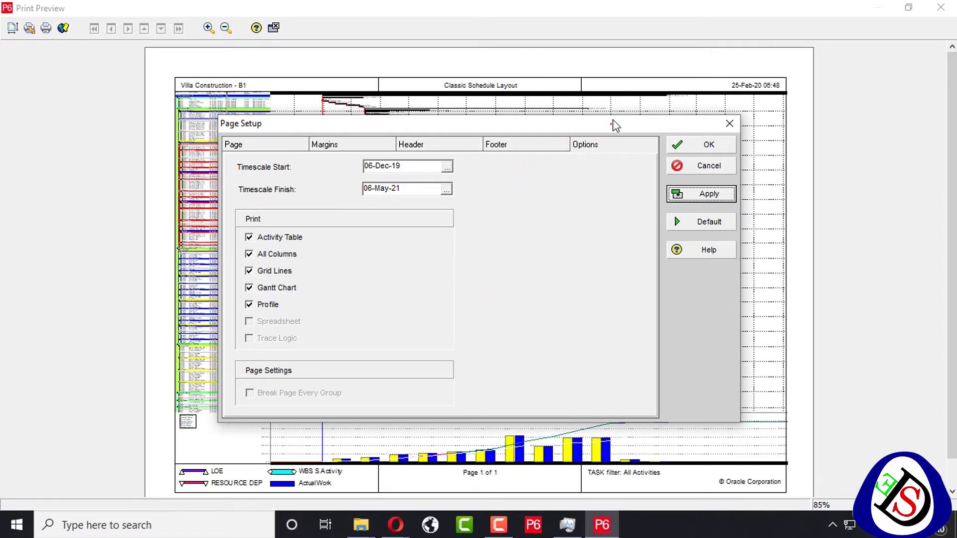
Accept the page setup, zoom in to check the combined table, Gantt and profile page, and close the preview
left_click_drag(612, 125, 686, 59)
left_click(771, 84)
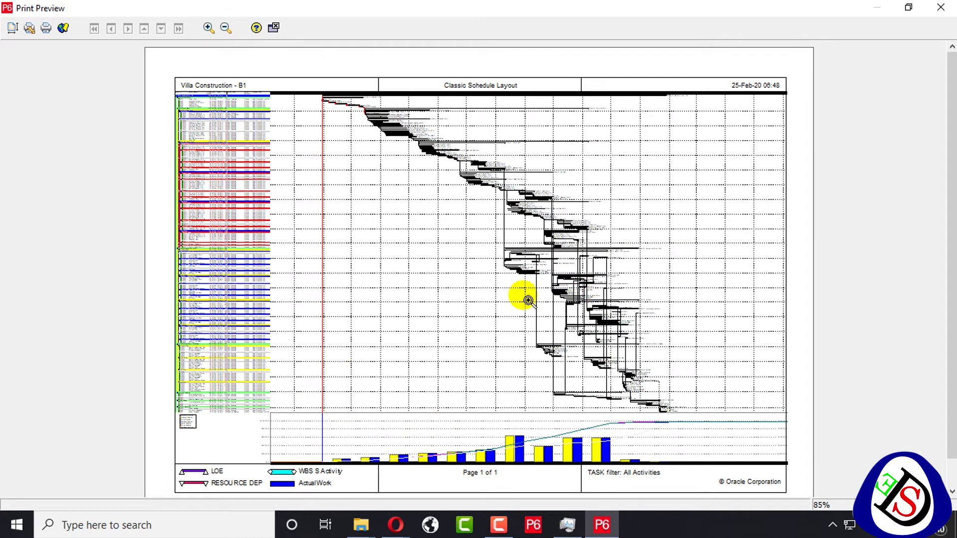
left_click(474, 302)
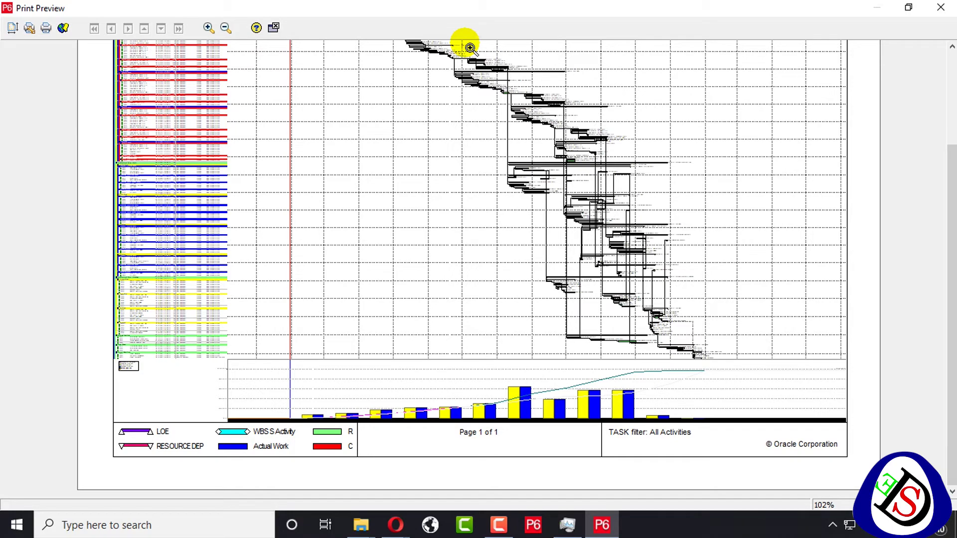
left_click(940, 7)
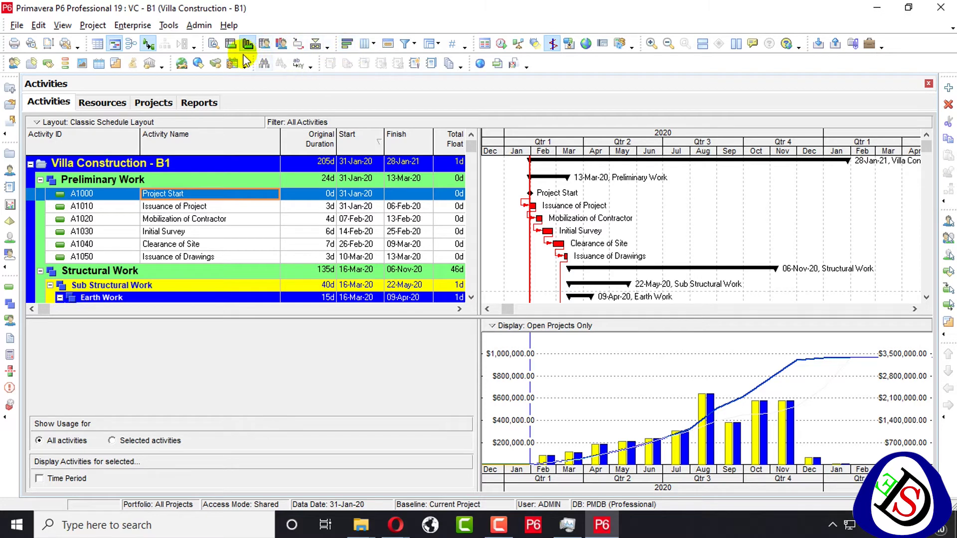
Show the Activity Usage Spreadsheet below the schedule and preview its printout
left_click(229, 43)
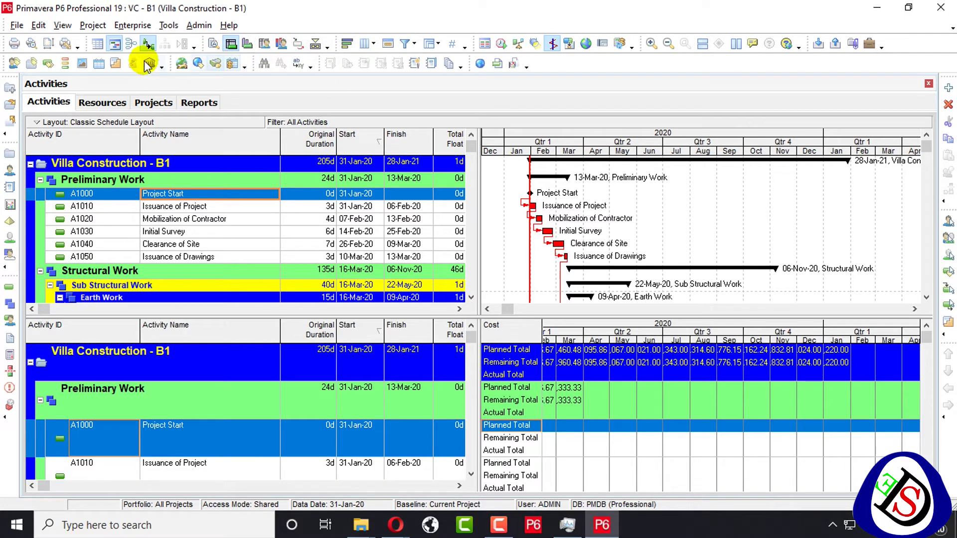
left_click(16, 25)
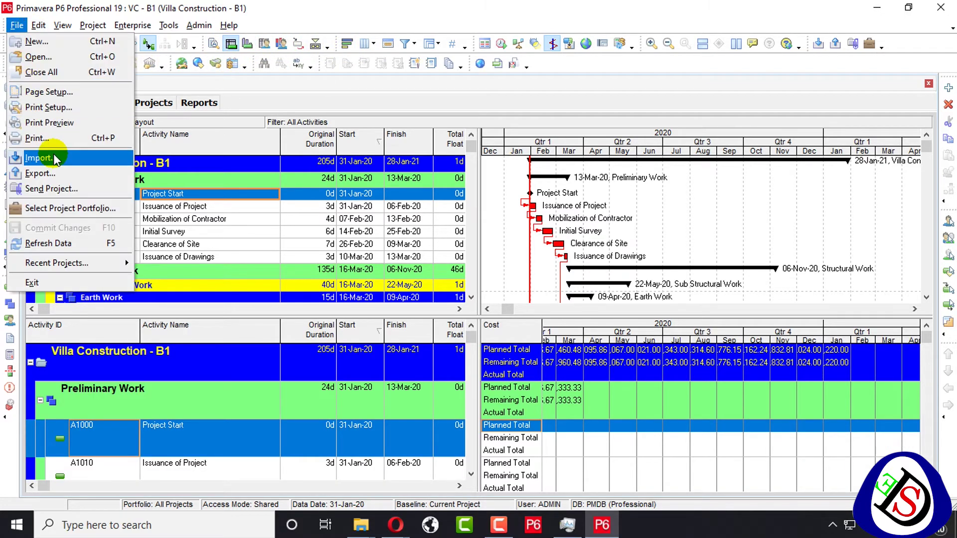
left_click(54, 92)
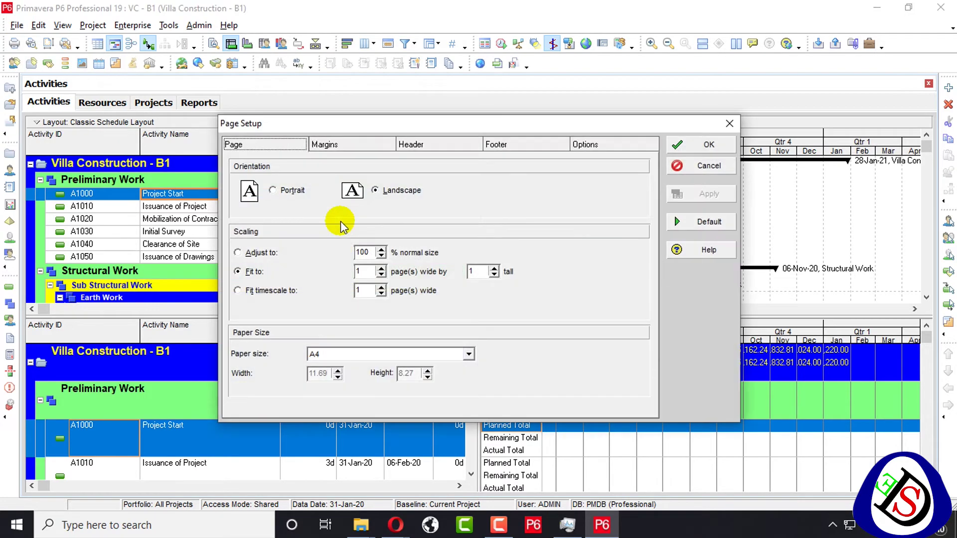
left_click(729, 123)
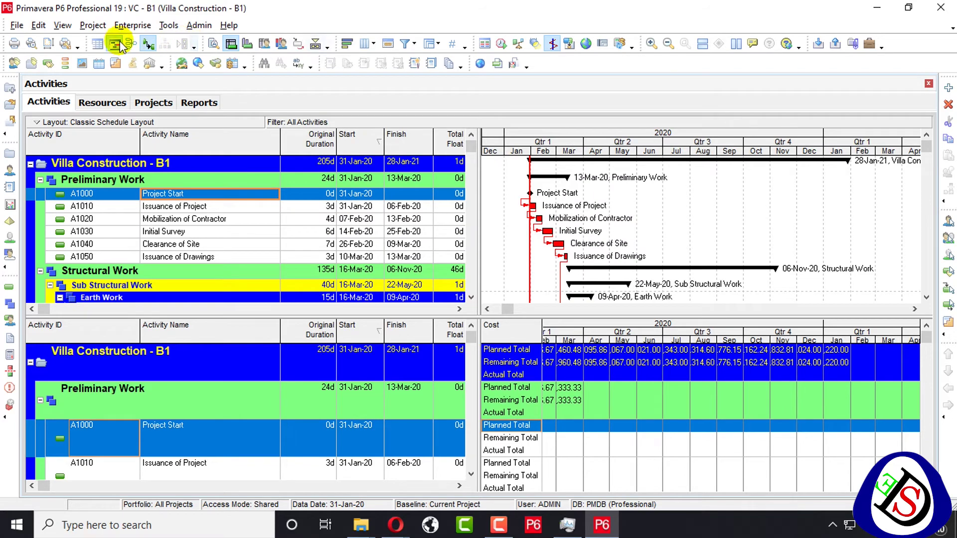
left_click(32, 44)
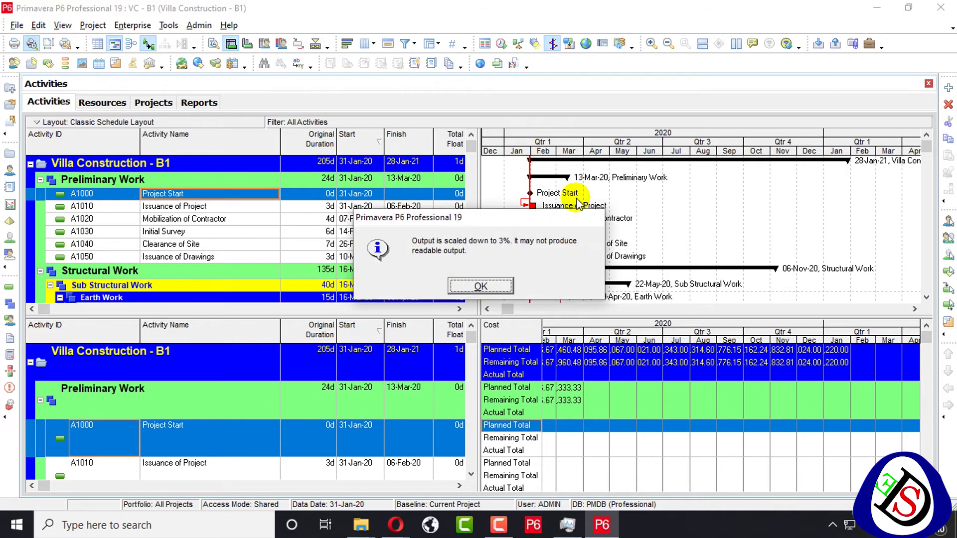
left_click(480, 285)
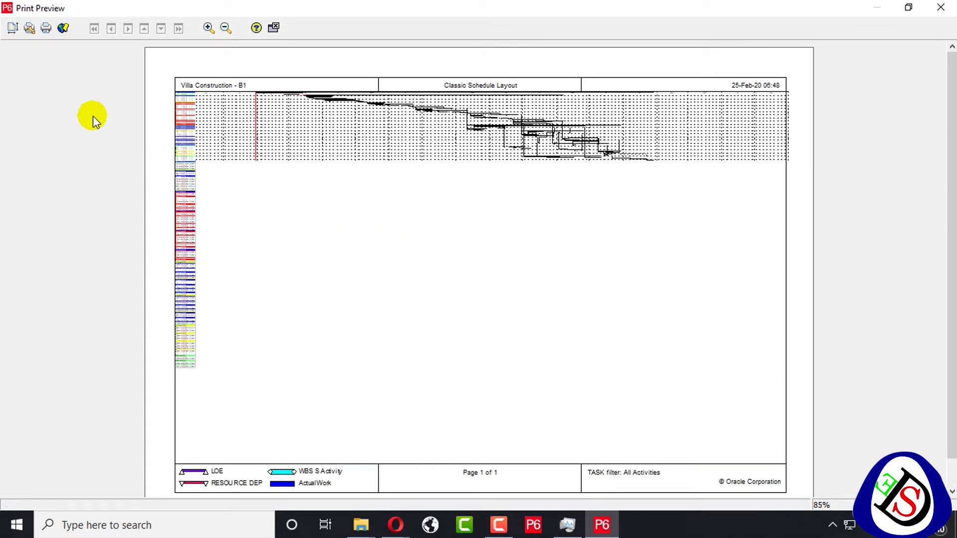
Fit the timescale to 1 page wide, print only the Spreadsheet without Activity Table and Gantt Chart, apply and check the preview
left_click(12, 27)
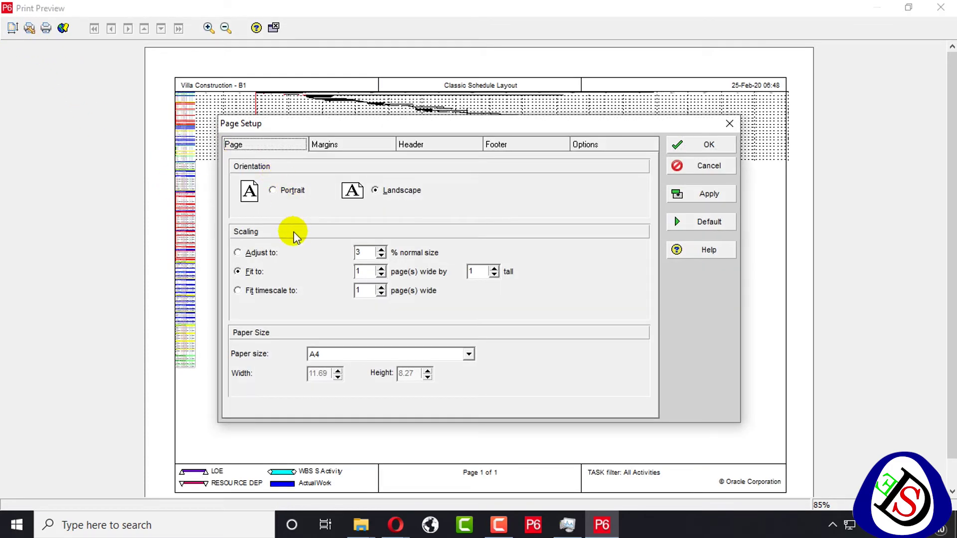
left_click(261, 250)
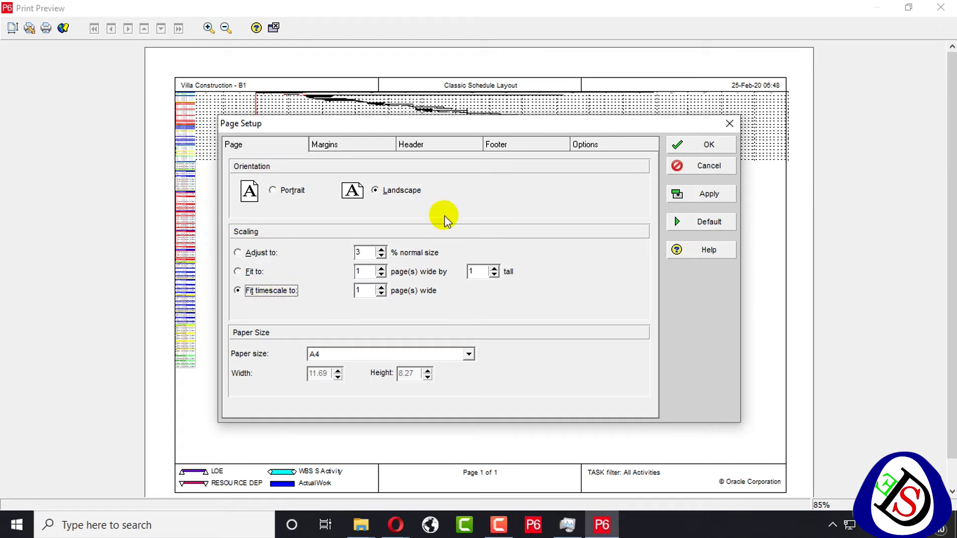
left_click(615, 146)
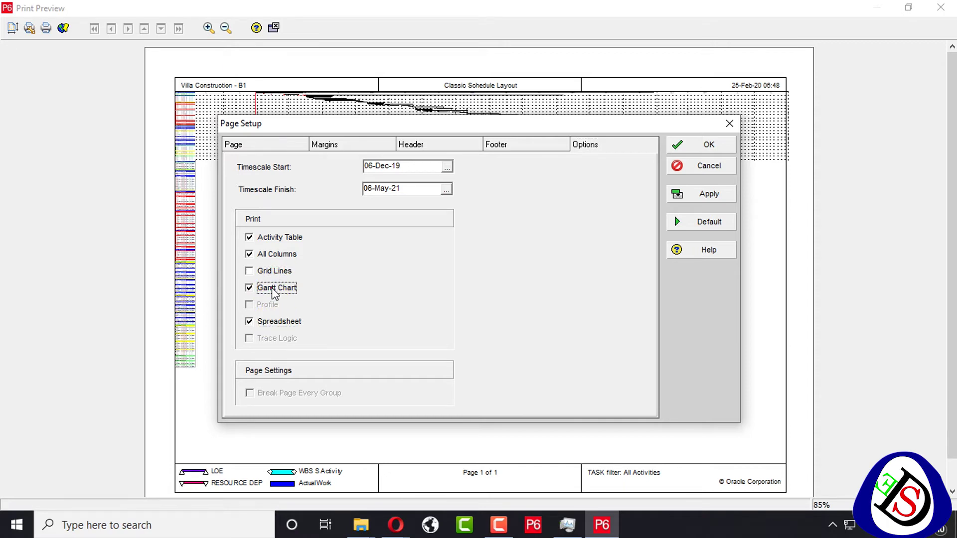
left_click(695, 193)
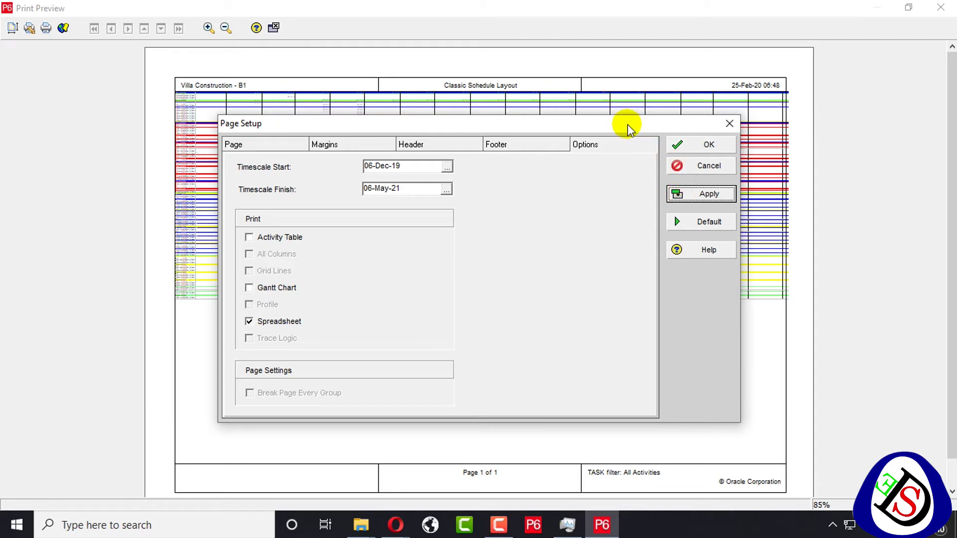
left_click_drag(627, 124, 656, 212)
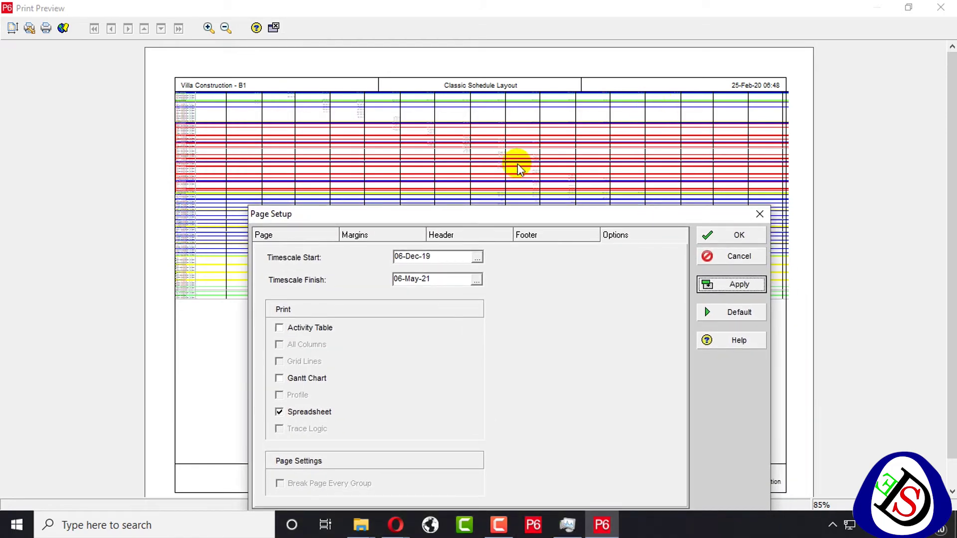
Switch the printout scaling to fit 3 pages wide by 1 page tall and apply it
left_click(292, 235)
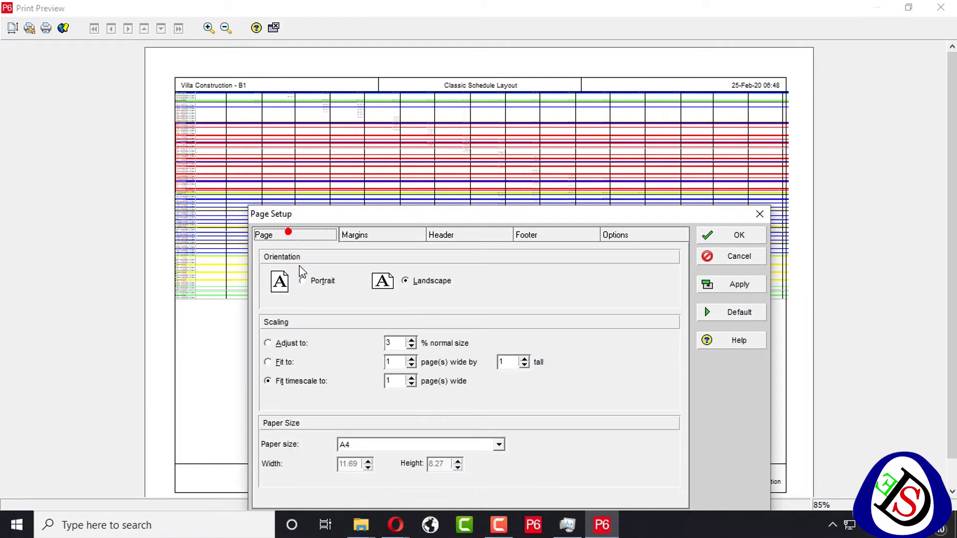
double_click(393, 367)
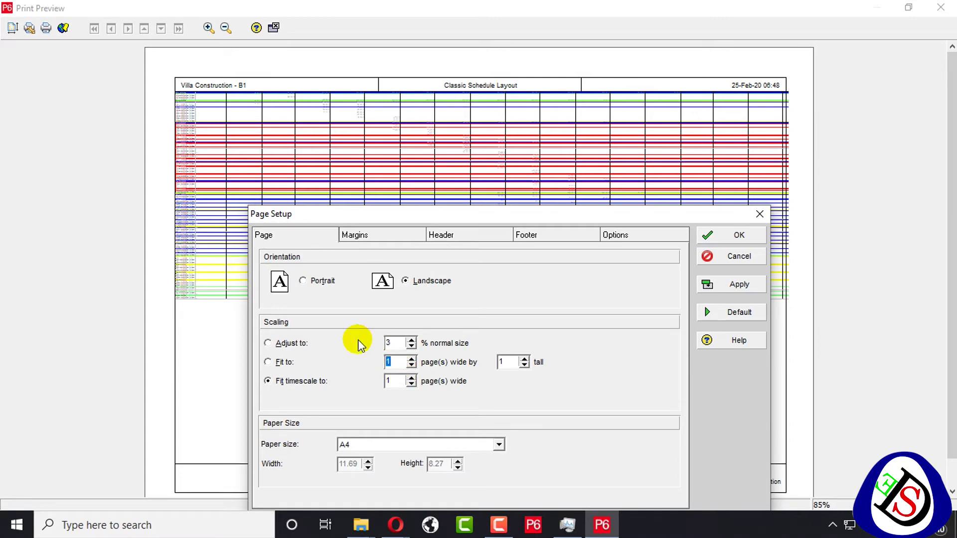
left_click(739, 287)
left_click(480, 285)
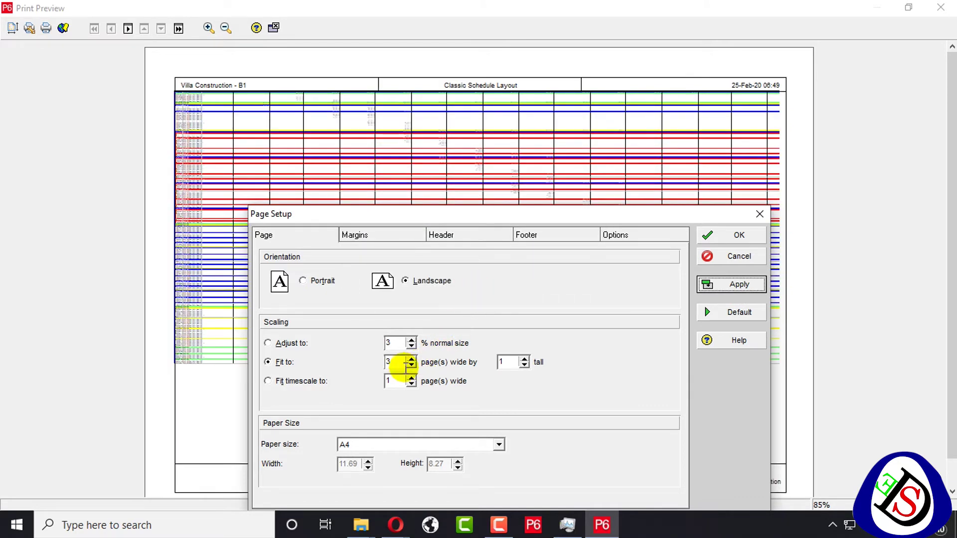
Set the fit width to 5 pages and apply the scaling
left_click(396, 360)
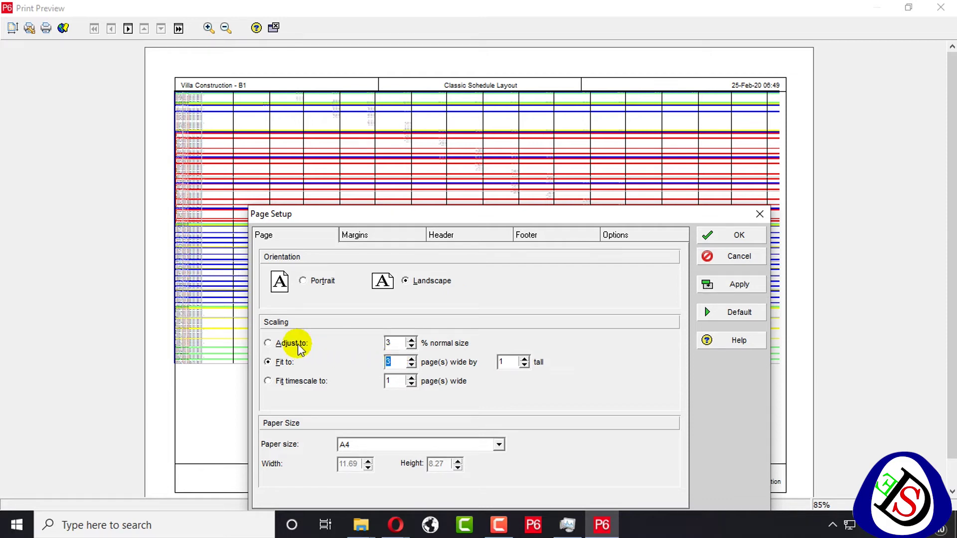
type("5")
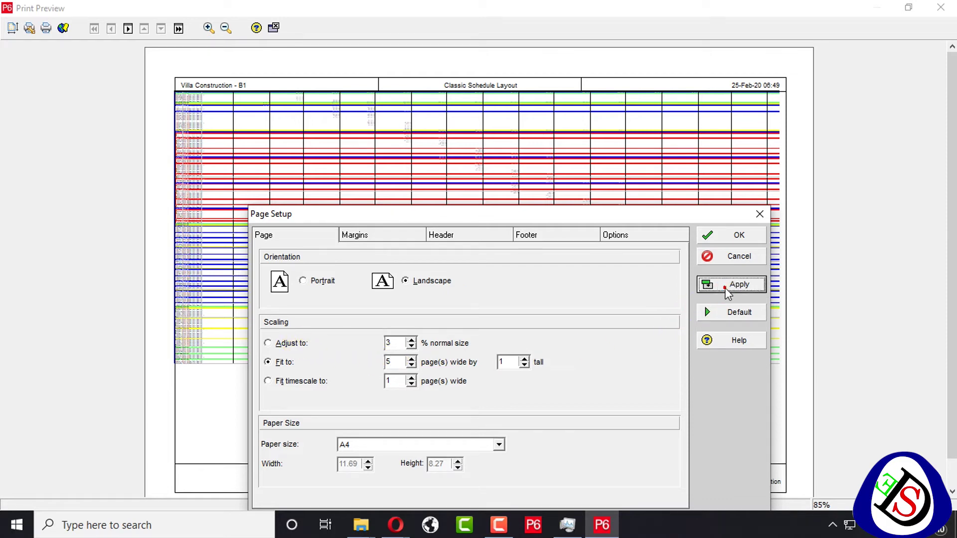
left_click(727, 287)
left_click(490, 289)
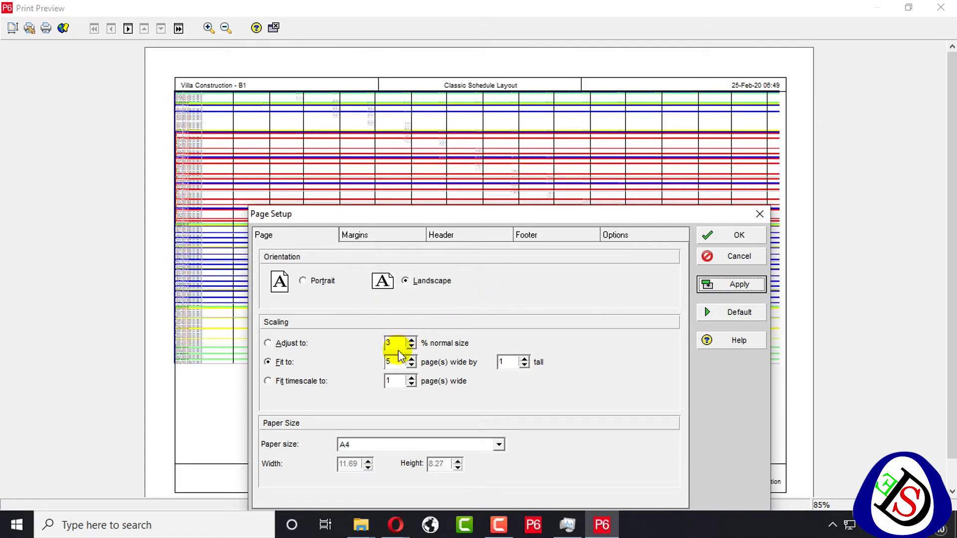
Set the fit height to 10 pages tall, apply it and uncover the previewed page
double_click(504, 362)
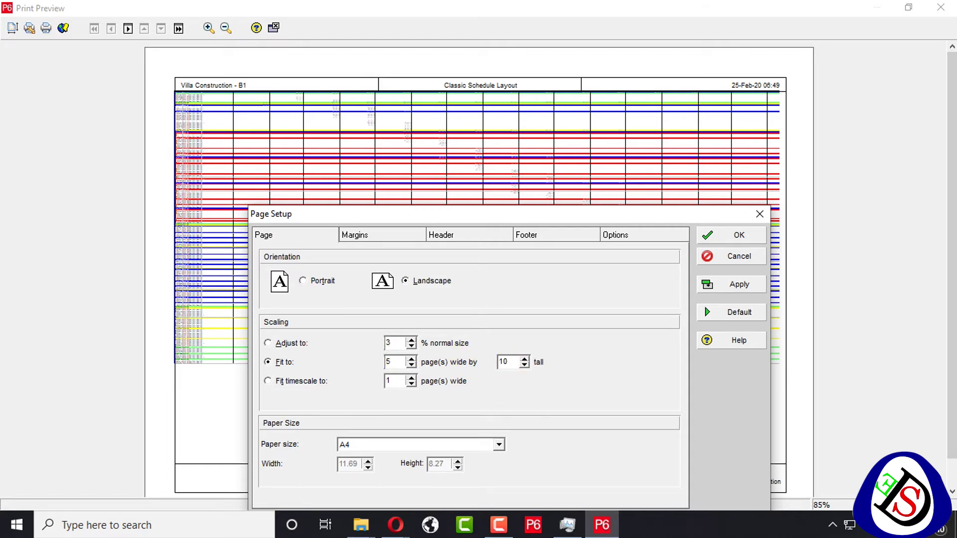
left_click(728, 284)
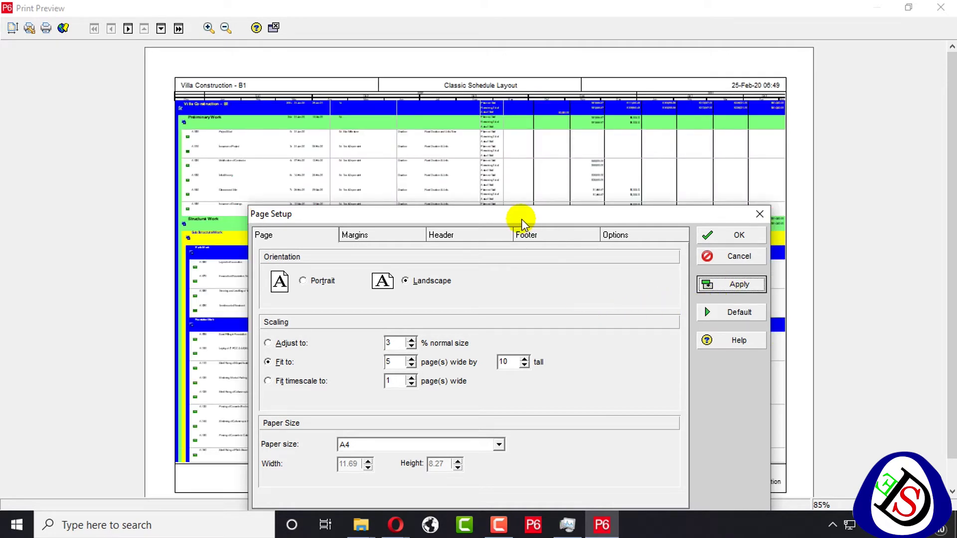
left_click_drag(523, 219, 612, 149)
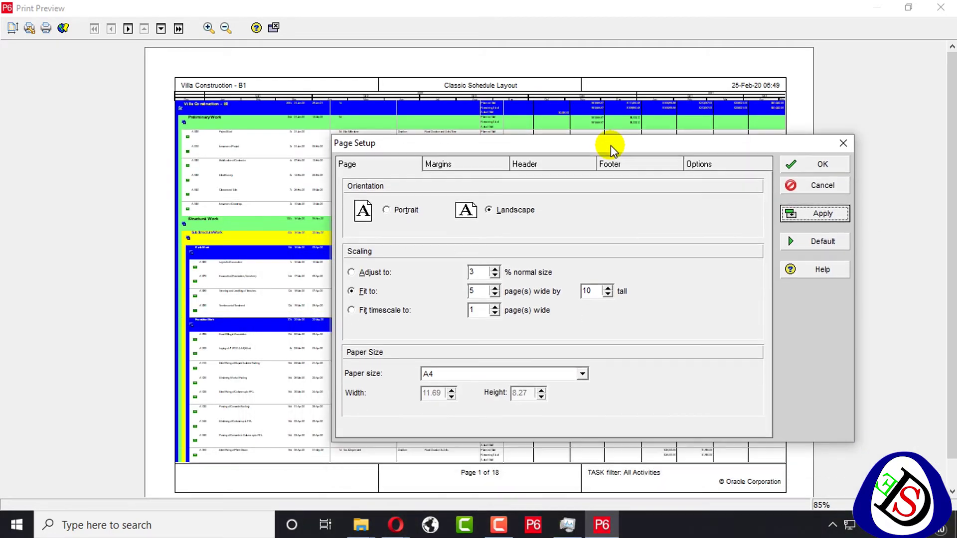
Fit the printout to 5 pages wide by 15 tall, apply it and accept the page setup
double_click(480, 292)
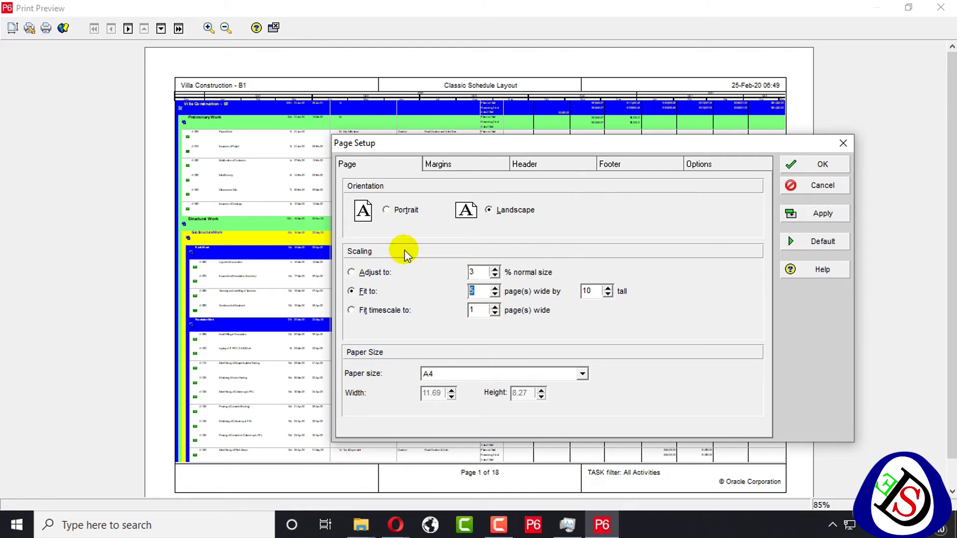
type("7")
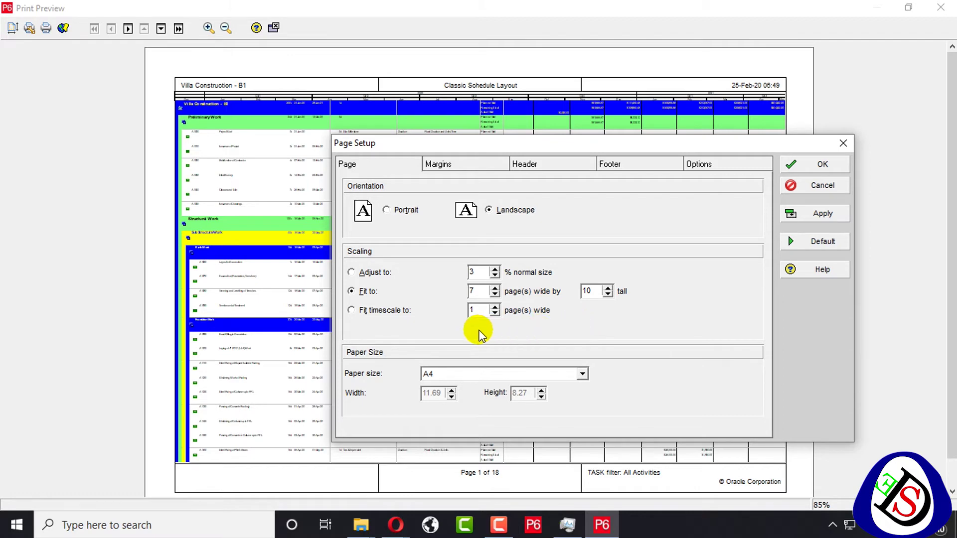
type("5")
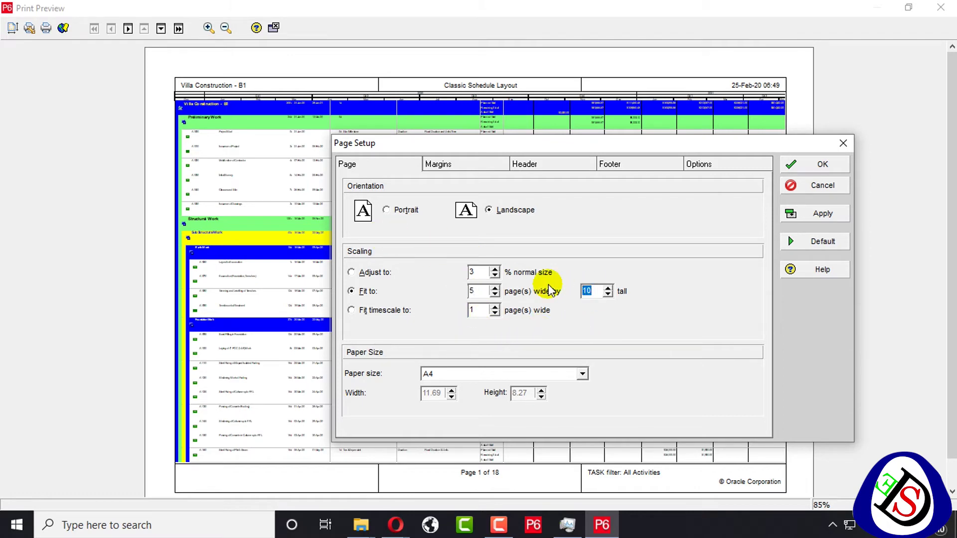
type("15")
left_click(824, 214)
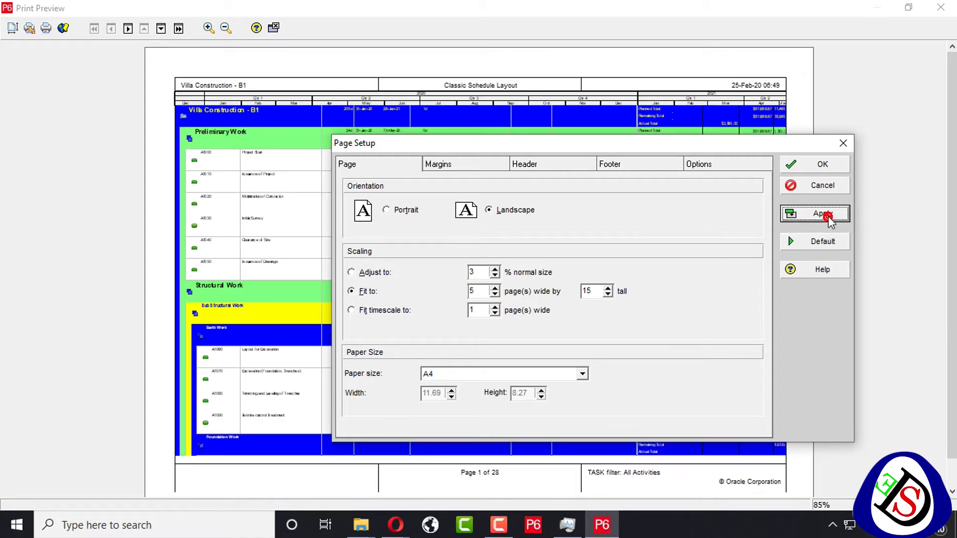
left_click(841, 166)
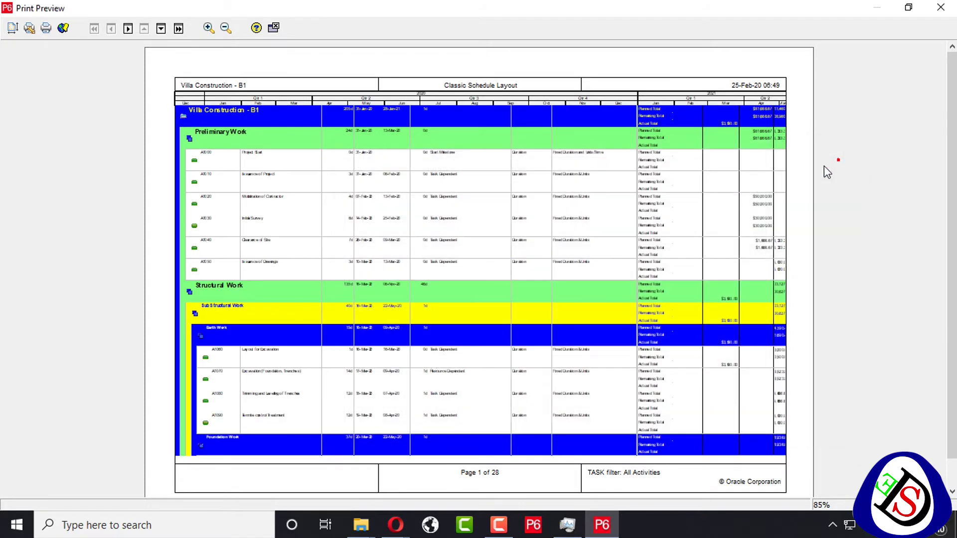
Zoom in on the previewed spreadsheet page to check its readability and close the preview
left_click(413, 258)
left_click(418, 241)
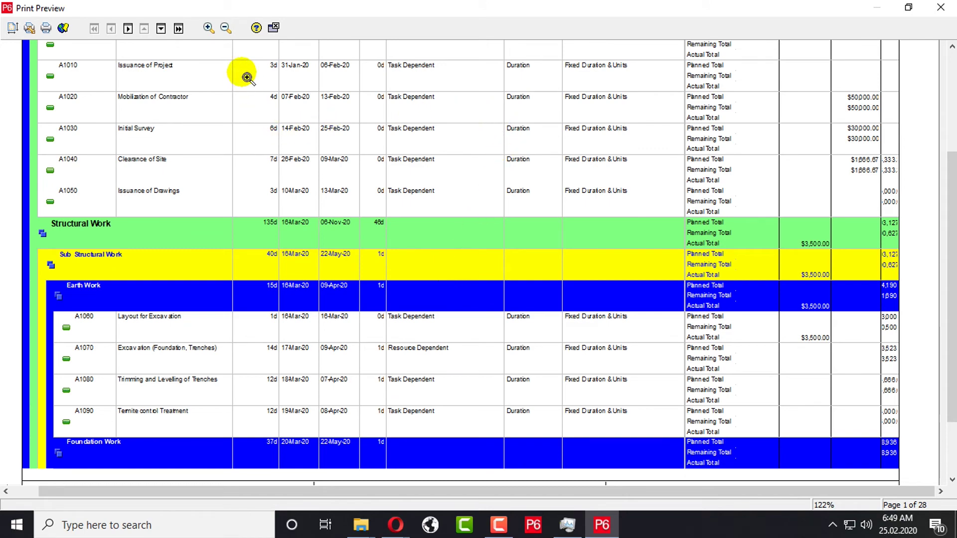
left_click(274, 28)
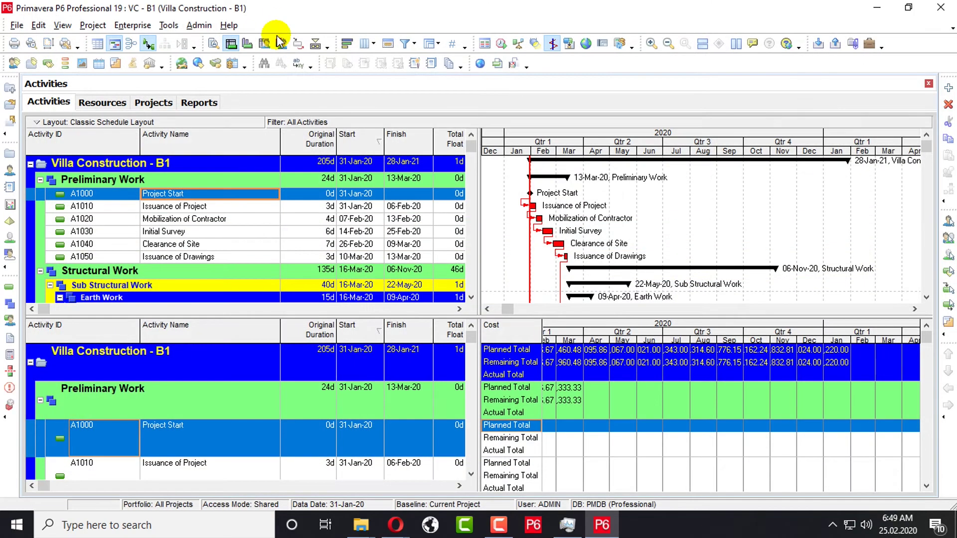
Preview the printout again, review the print content options in the page setup and close both without changes
left_click(68, 46)
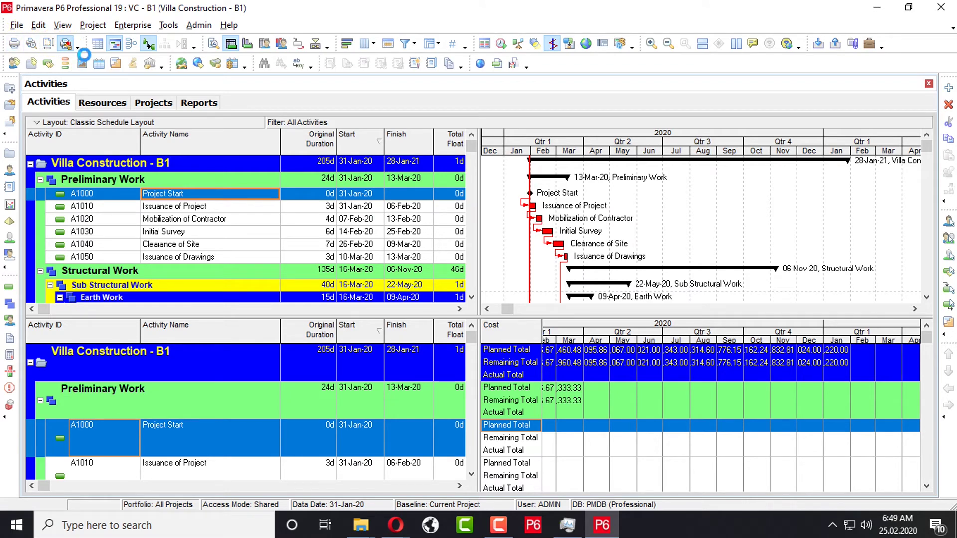
left_click(621, 116)
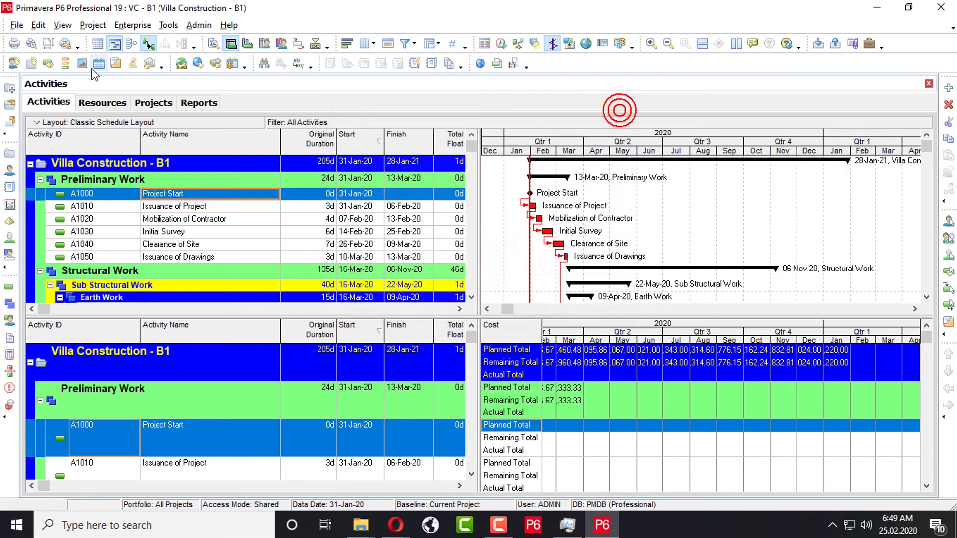
left_click(17, 25)
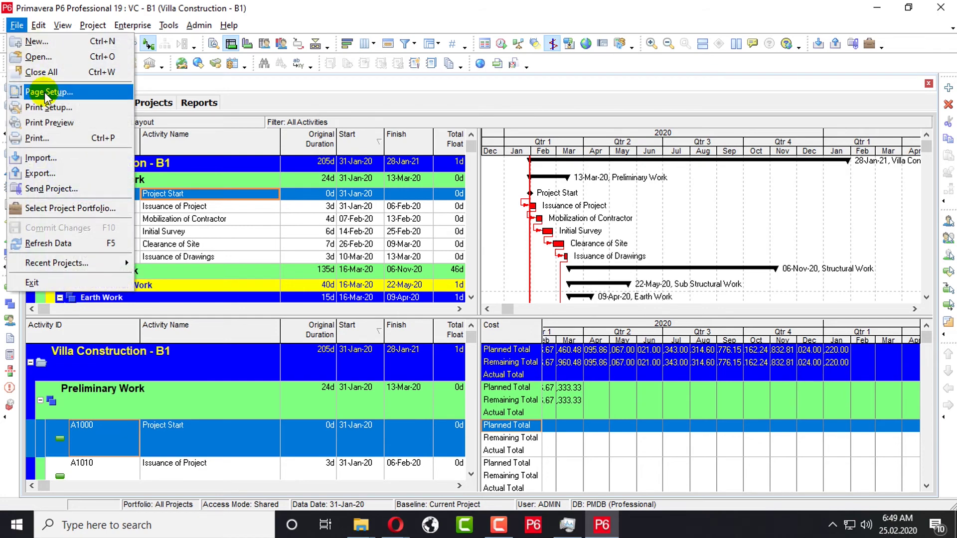
left_click(59, 122)
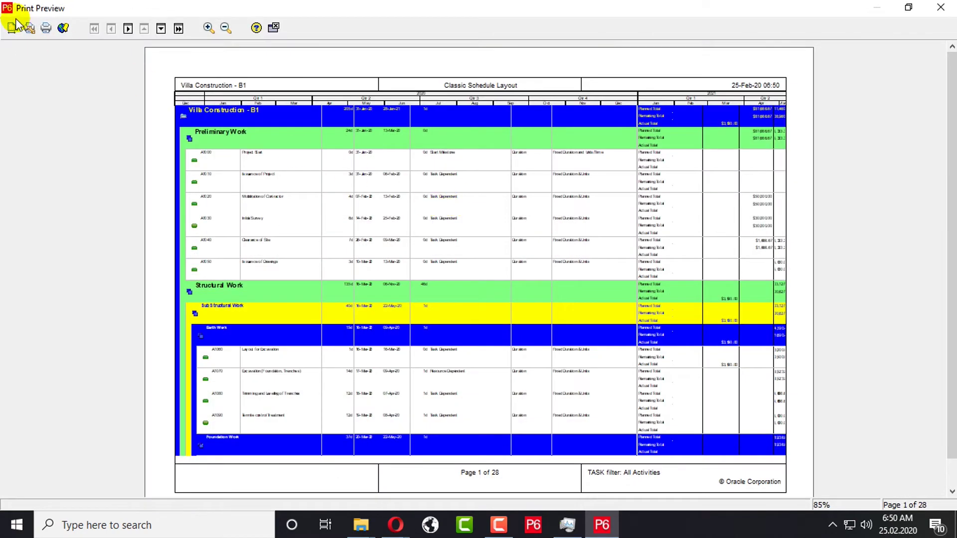
left_click(10, 26)
left_click(604, 144)
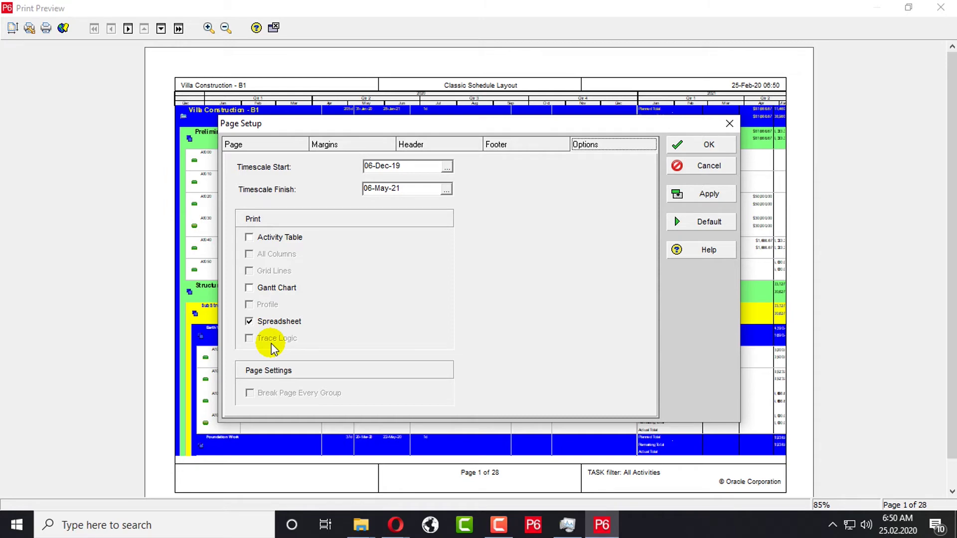
left_click(729, 123)
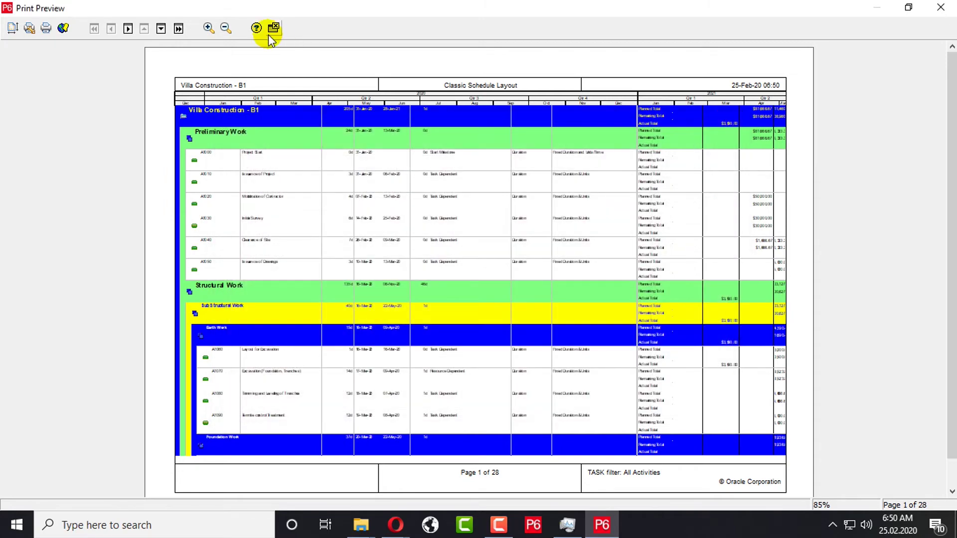
left_click(274, 28)
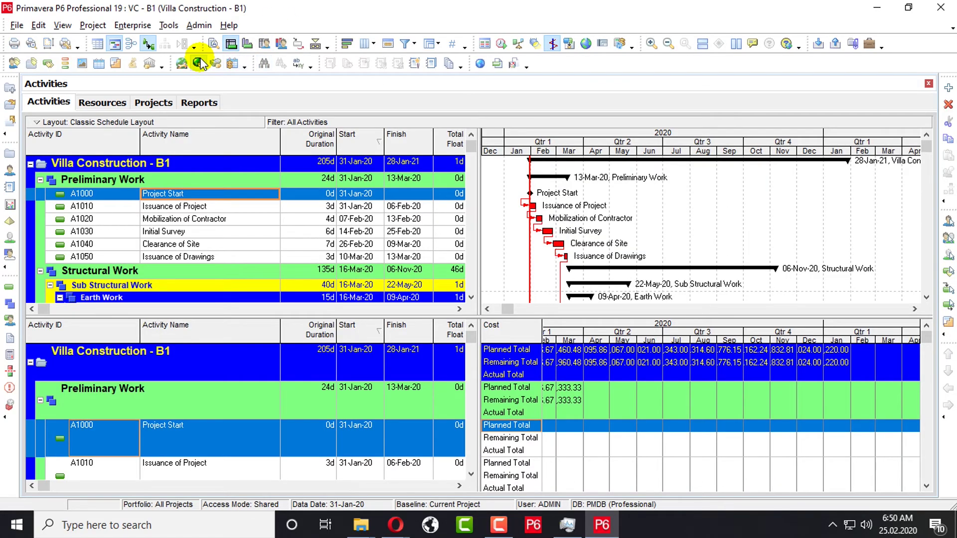
Compare the Activity Network view with the Gantt Chart view and return to the Gantt Chart
left_click(130, 44)
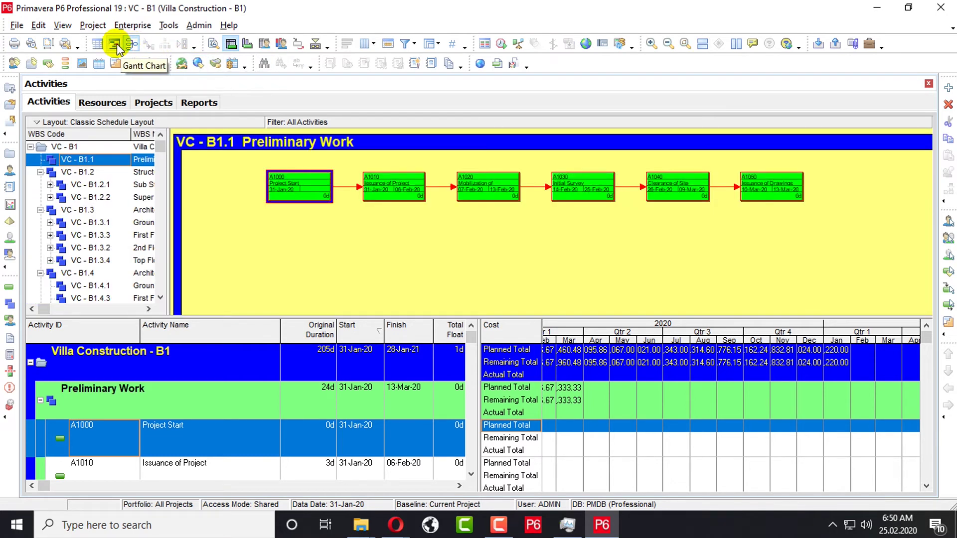
left_click(115, 44)
left_click(130, 44)
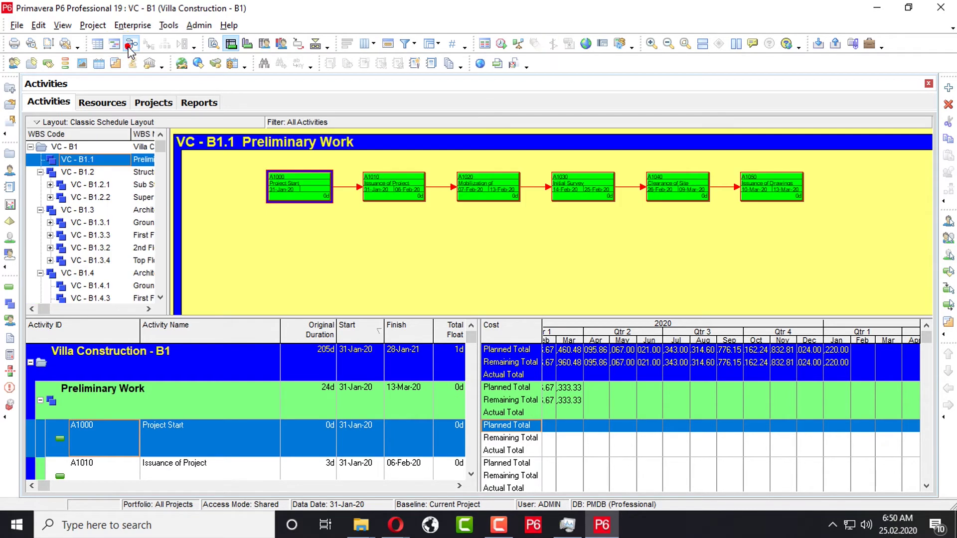
left_click(115, 44)
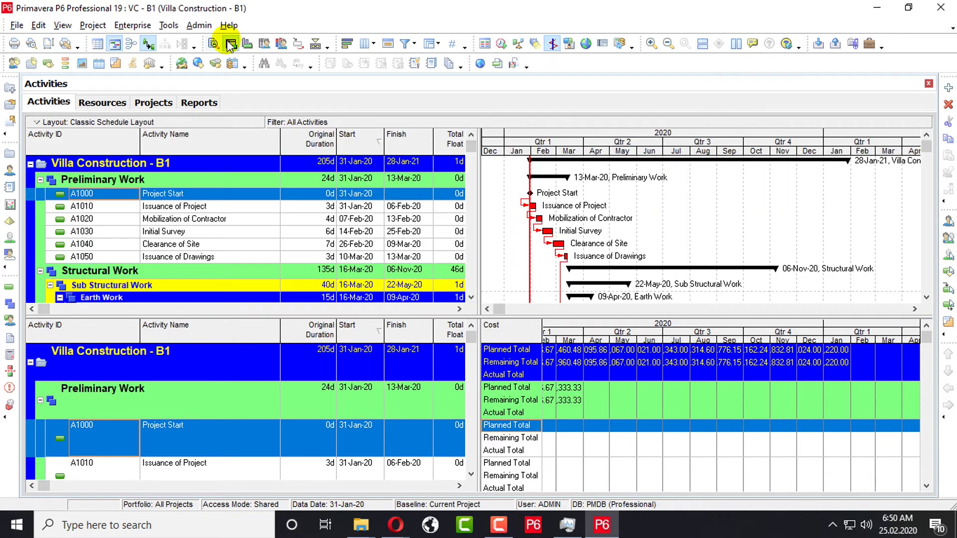
Show Trace Logic below the schedule and switch the upper view to the Activity Network
left_click(298, 44)
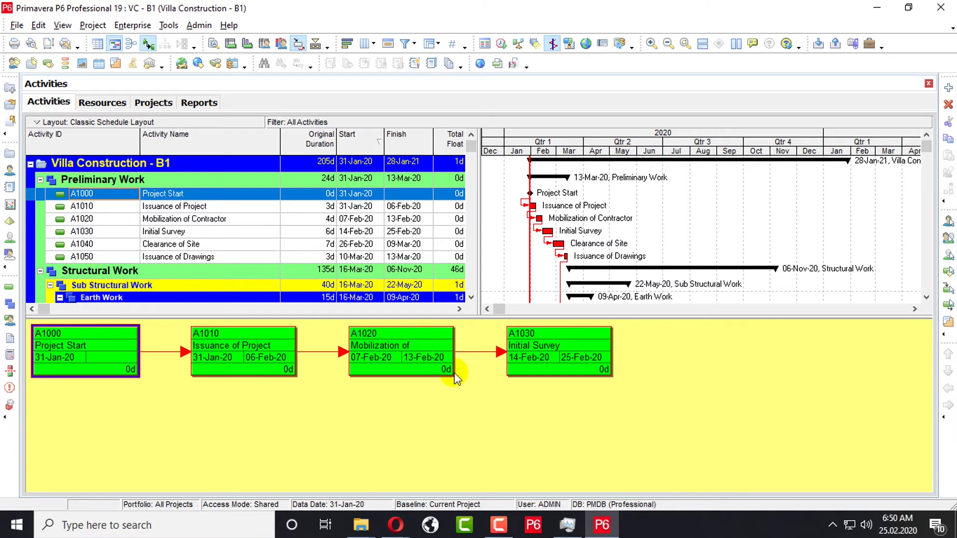
left_click(131, 44)
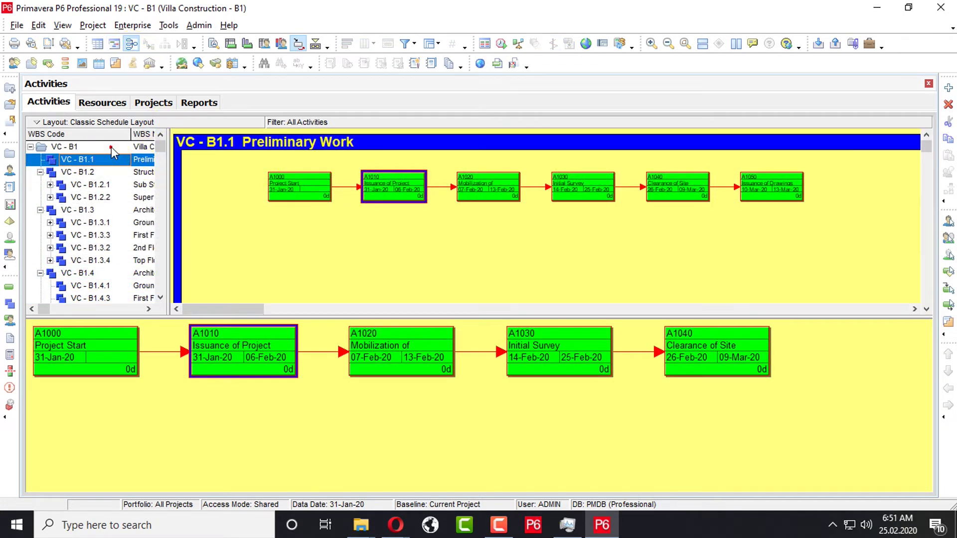
Browse the Activity Network of the whole project and its WBS nodes, ending with VC - B1.2.2 selected
left_click(94, 148)
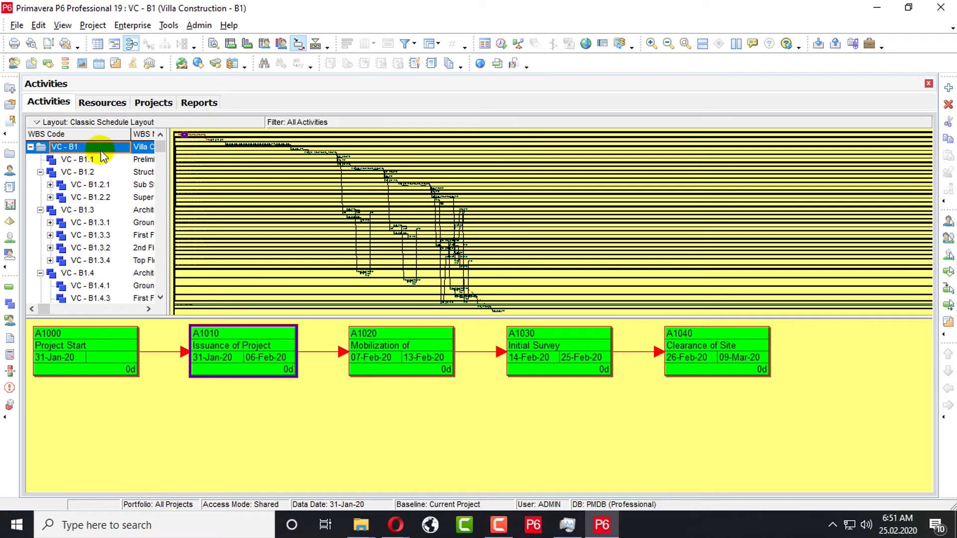
left_click(100, 160)
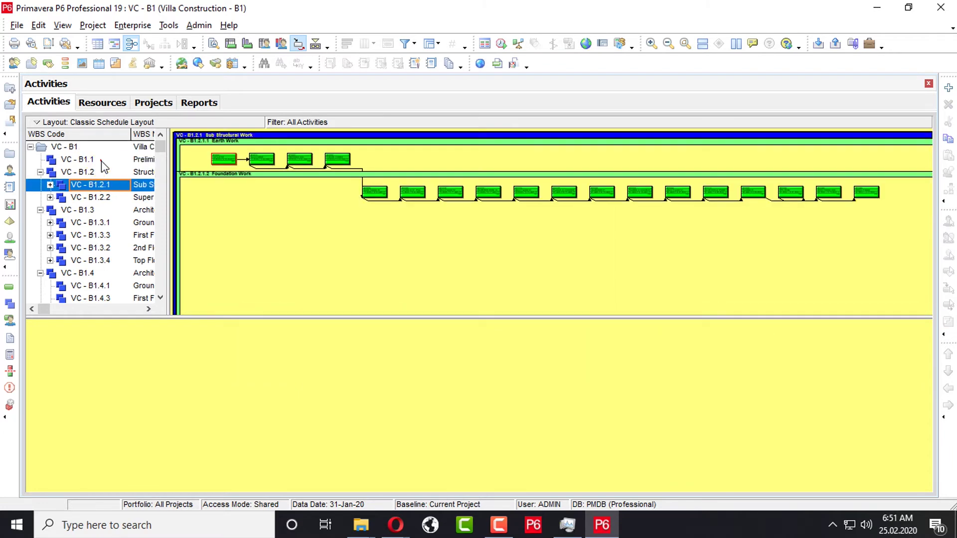
left_click(102, 160)
left_click(101, 150)
left_click(94, 159)
left_click(92, 172)
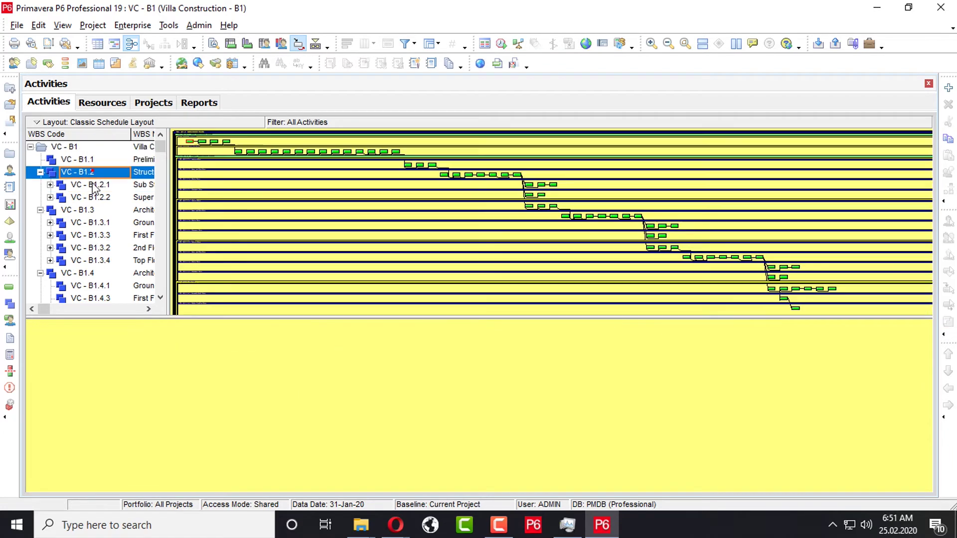
left_click(94, 186)
left_click(94, 197)
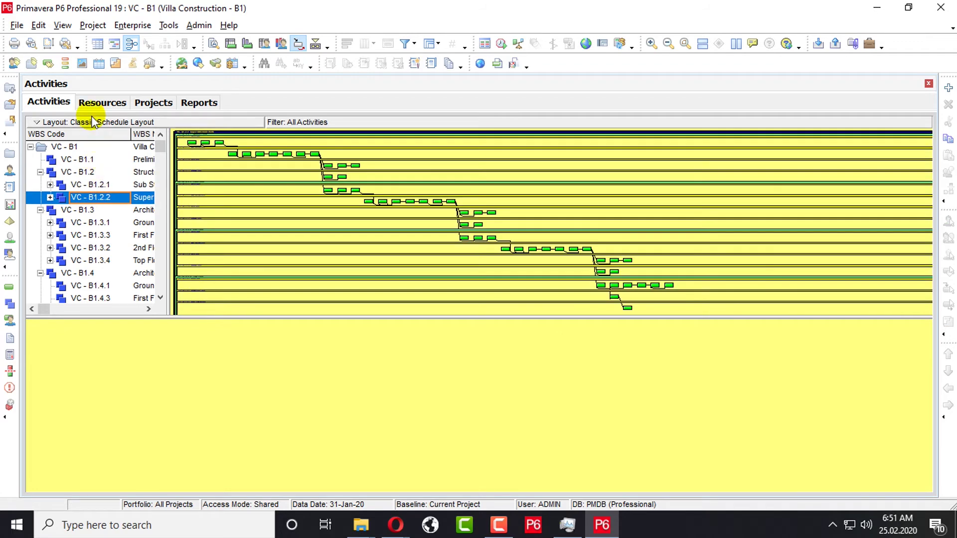
Preview the Activity Network printout of VC - B1.2.2 and look through its pages
left_click(17, 25)
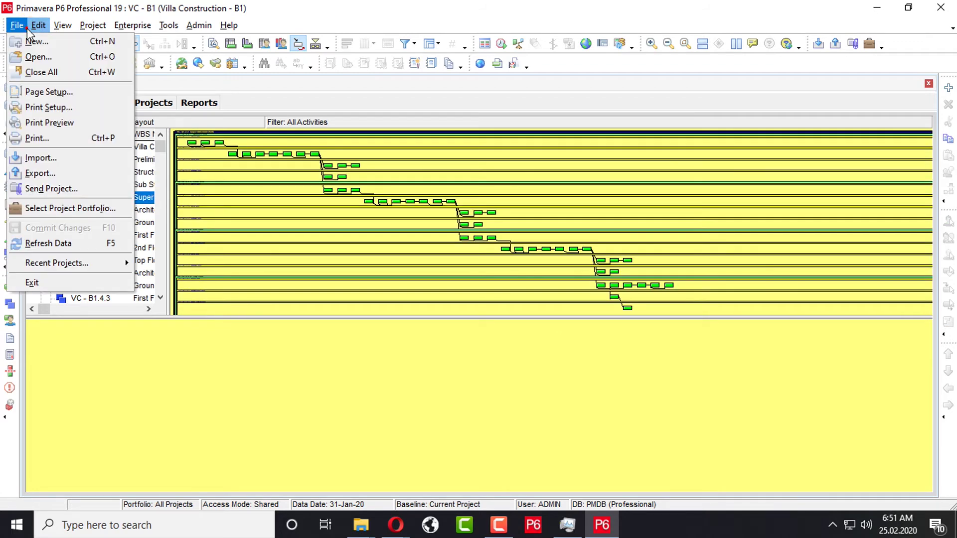
left_click(47, 127)
scroll(442, 258, "down", 20)
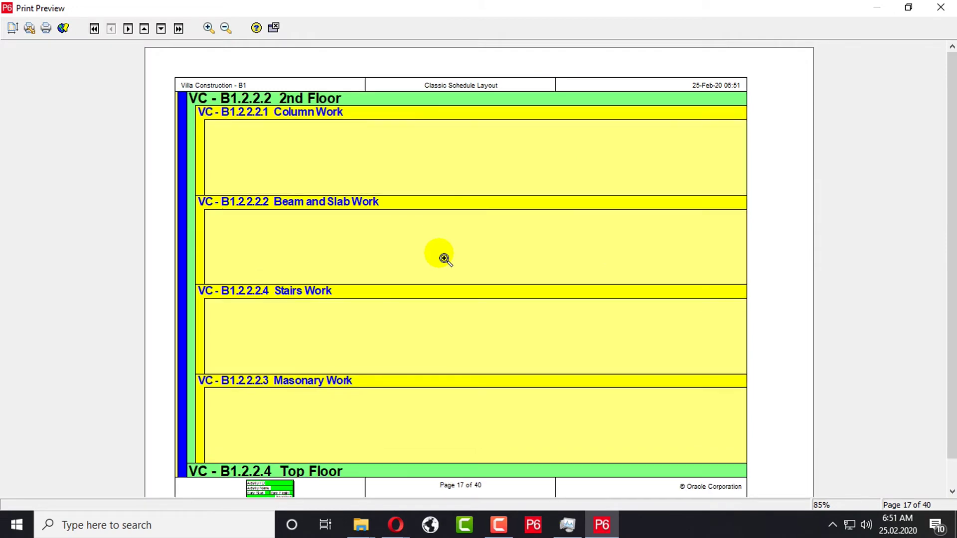
scroll(372, 231, "up", 16)
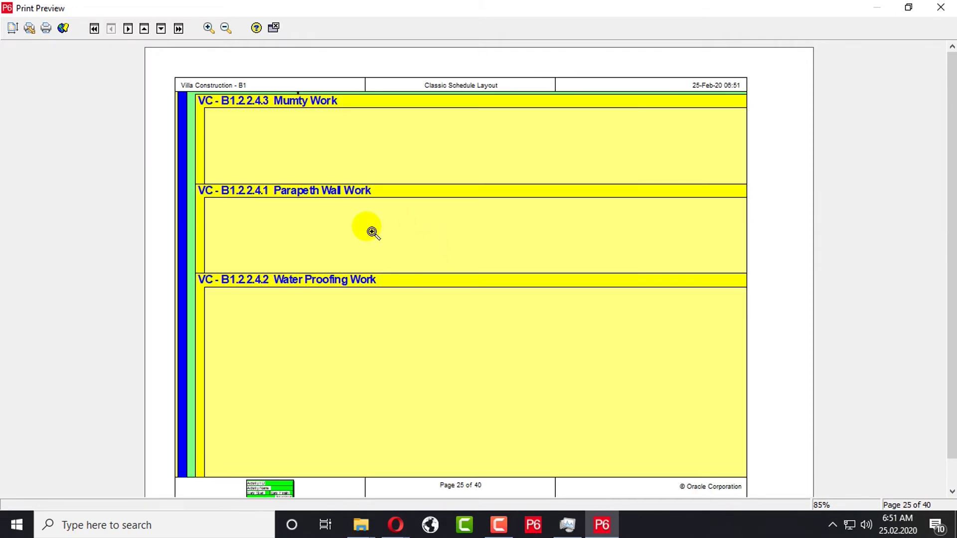
Close the print preview, restore the activity table with the Gantt Chart, and show Activity Details below it
left_click(274, 28)
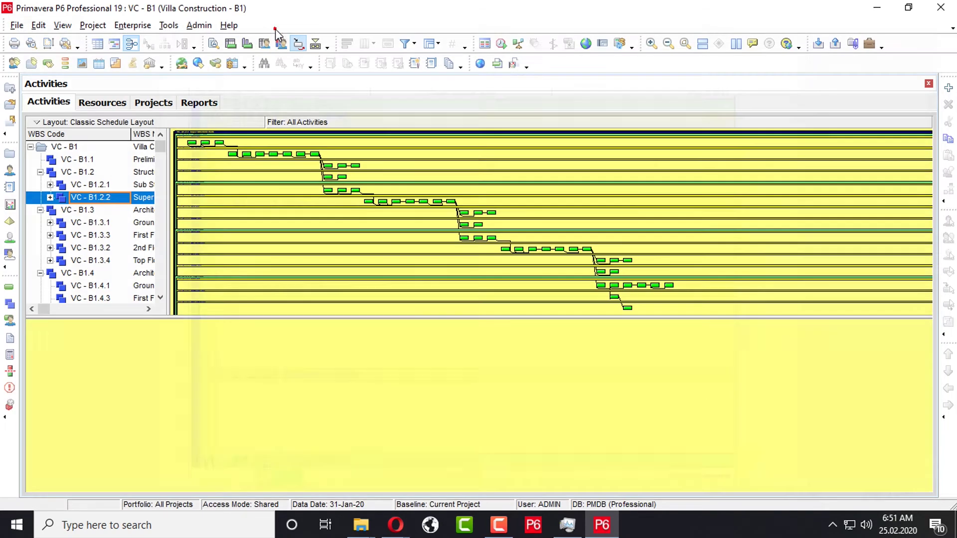
left_click(98, 44)
left_click(115, 43)
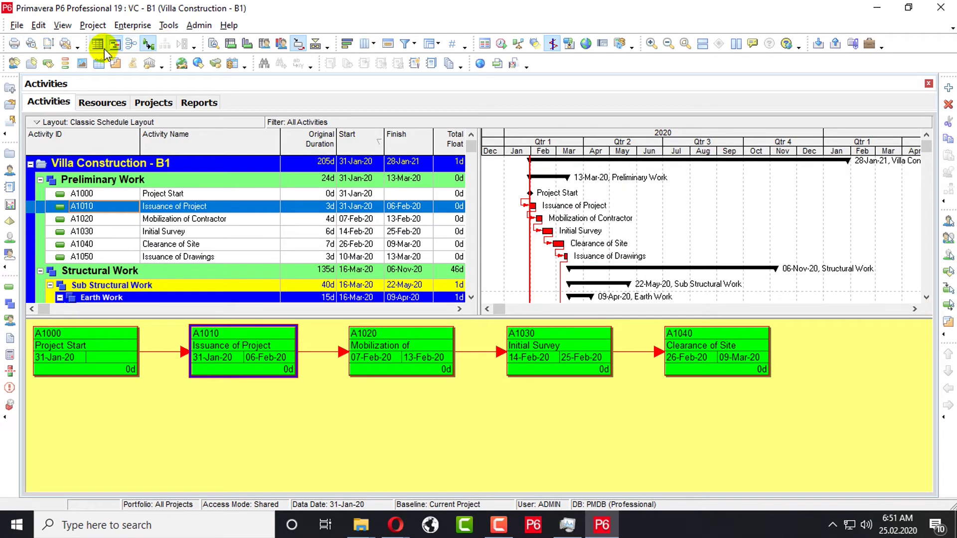
left_click(230, 45)
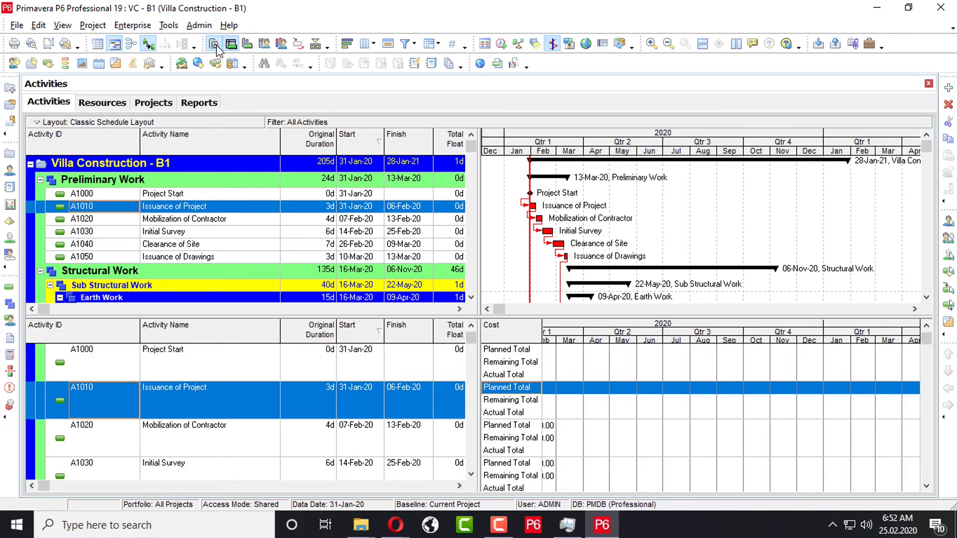
left_click(214, 44)
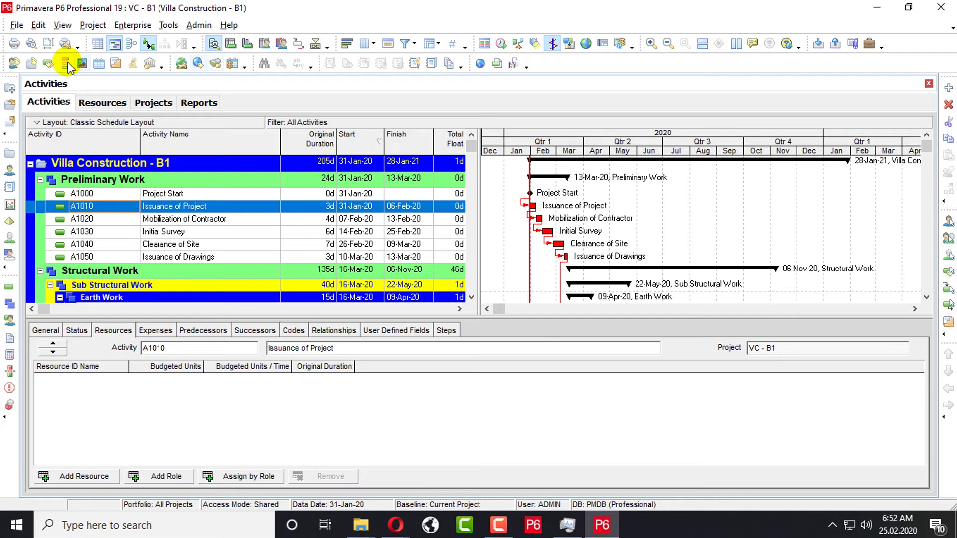
Preview the printout and include the Activity Table, Grid Lines and Gantt Chart in its page setup options
left_click(17, 25)
left_click(49, 123)
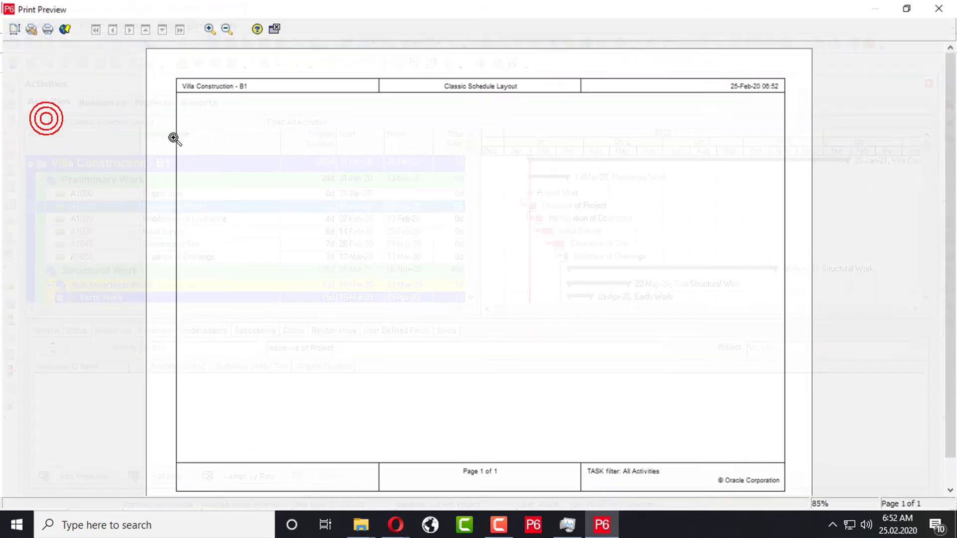
left_click(11, 28)
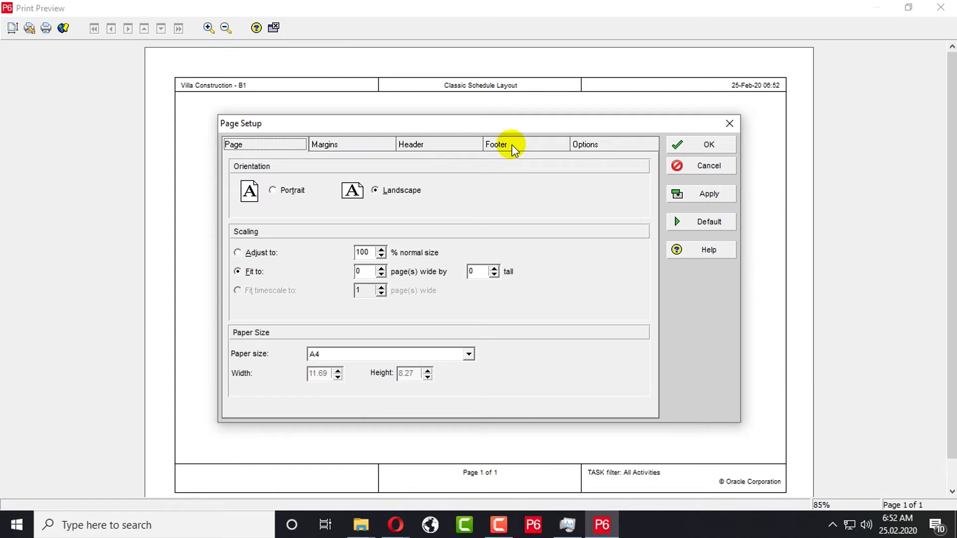
left_click(568, 144)
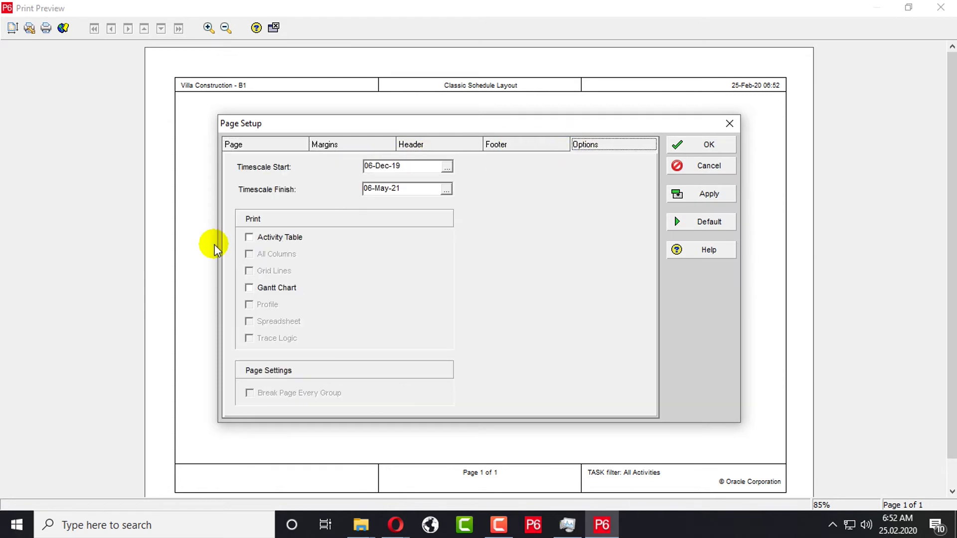
left_click(250, 272)
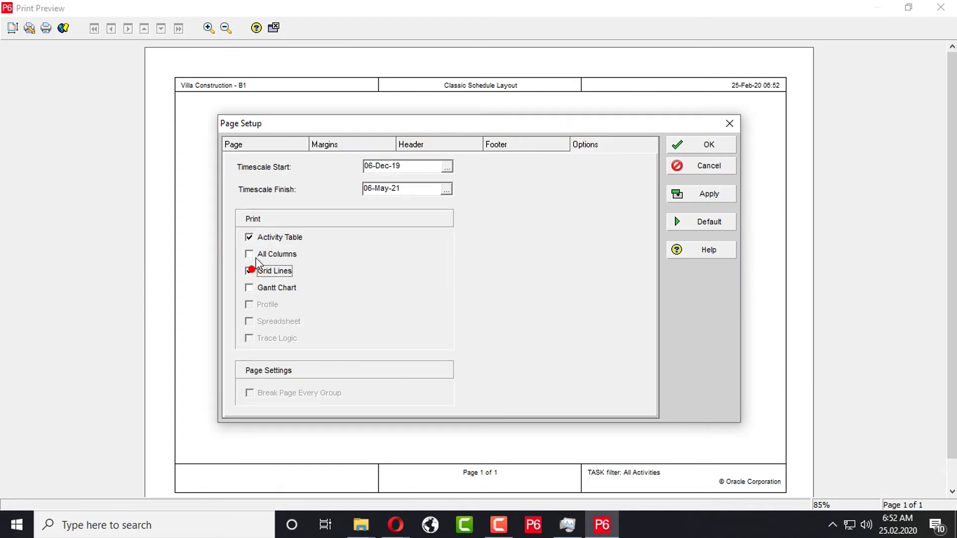
left_click(260, 288)
Review the page margins and divide the page header into 4 sections
left_click(367, 145)
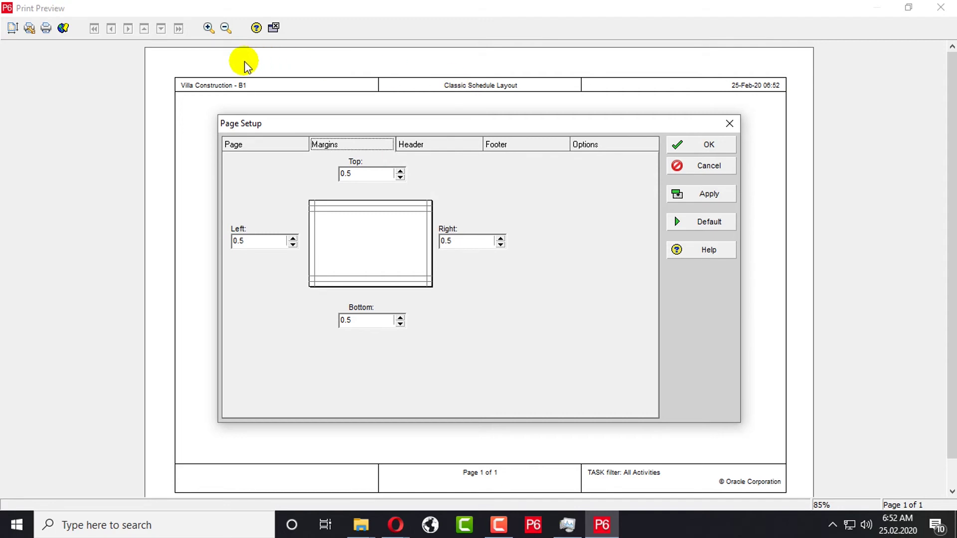
left_click(436, 149)
left_click(334, 144)
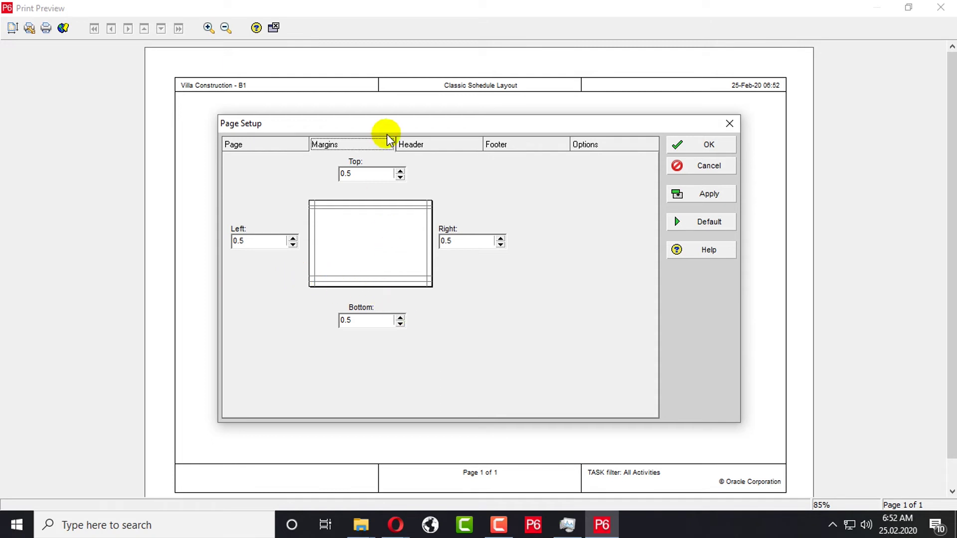
left_click(451, 145)
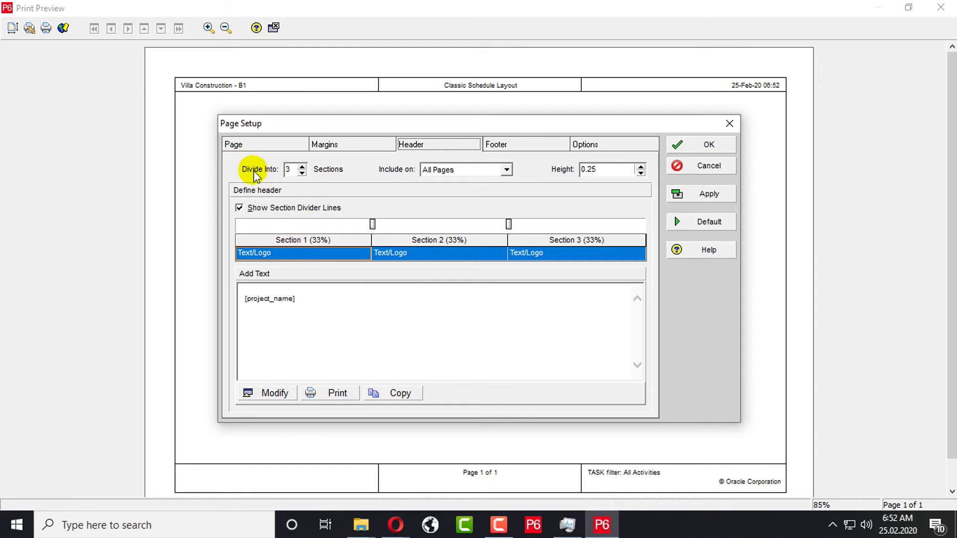
left_click(303, 167)
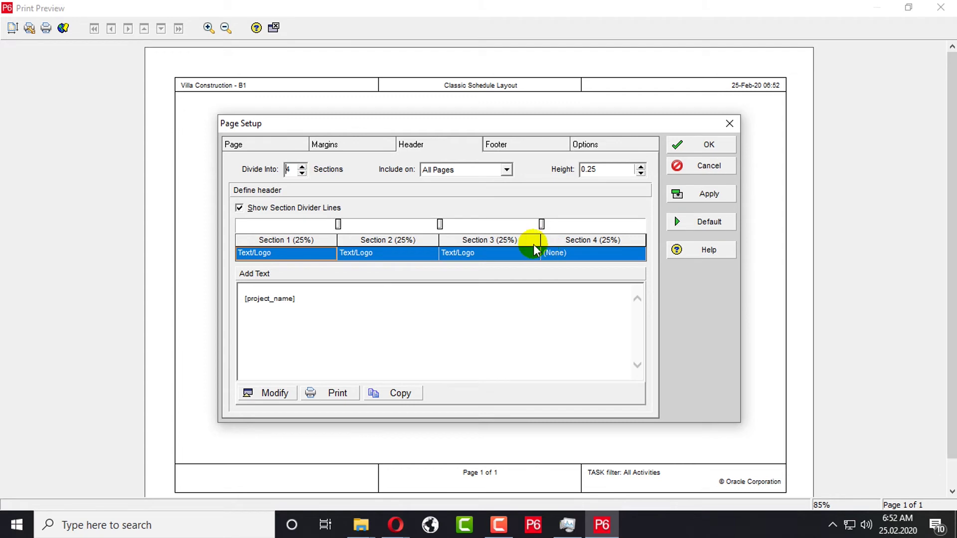
left_click(302, 172)
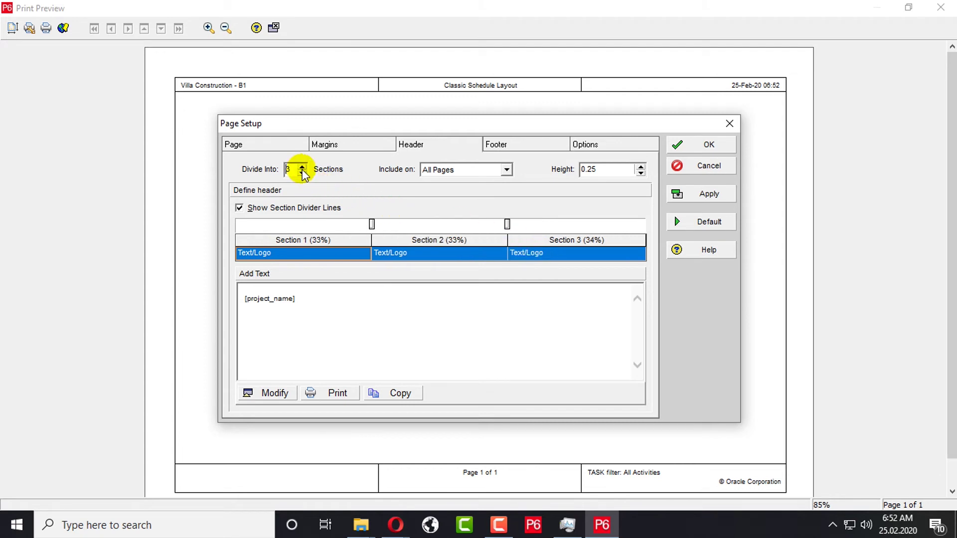
left_click(302, 167)
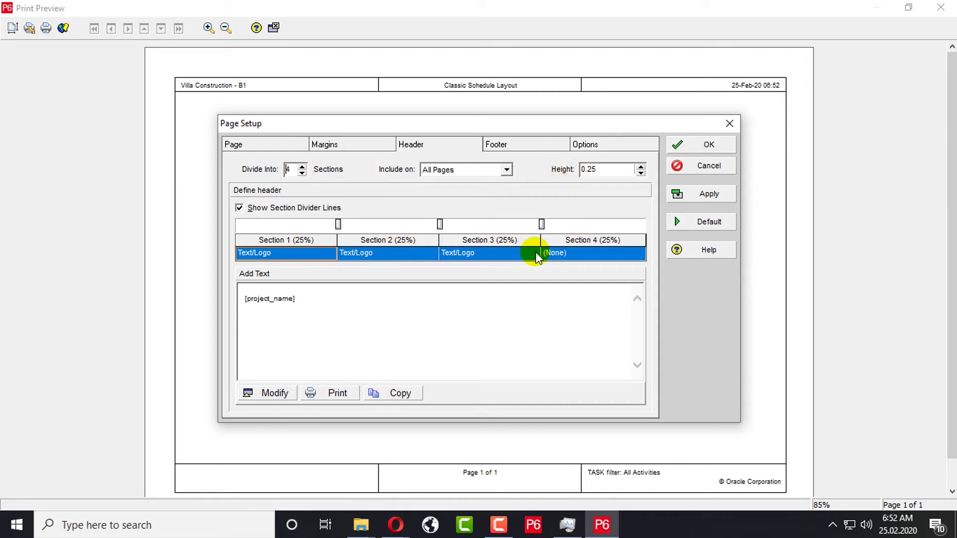
Set the header height to 0.8175 and include the header on All Pages
left_click(582, 171)
left_click_drag(617, 170, 471, 167)
type("067")
left_click_drag(621, 170, 573, 170)
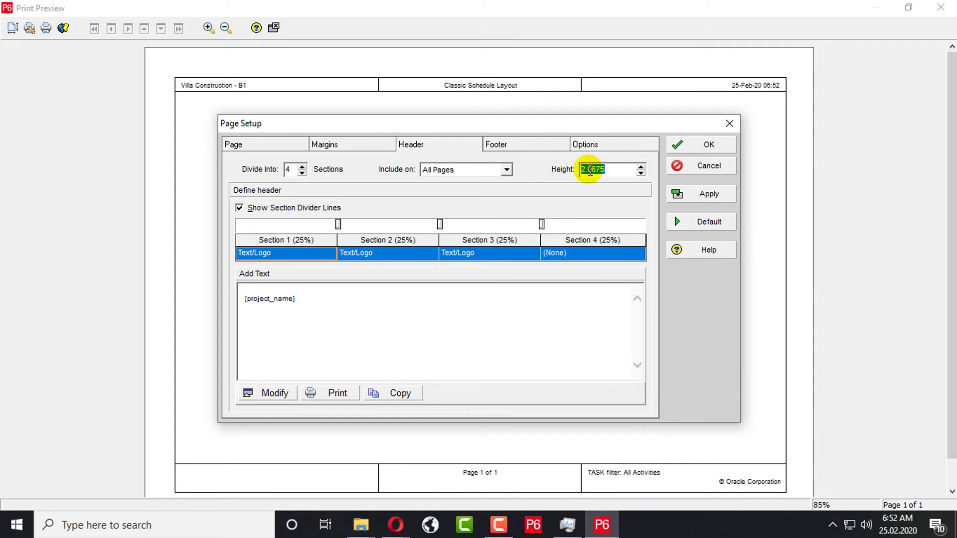
left_click(641, 167)
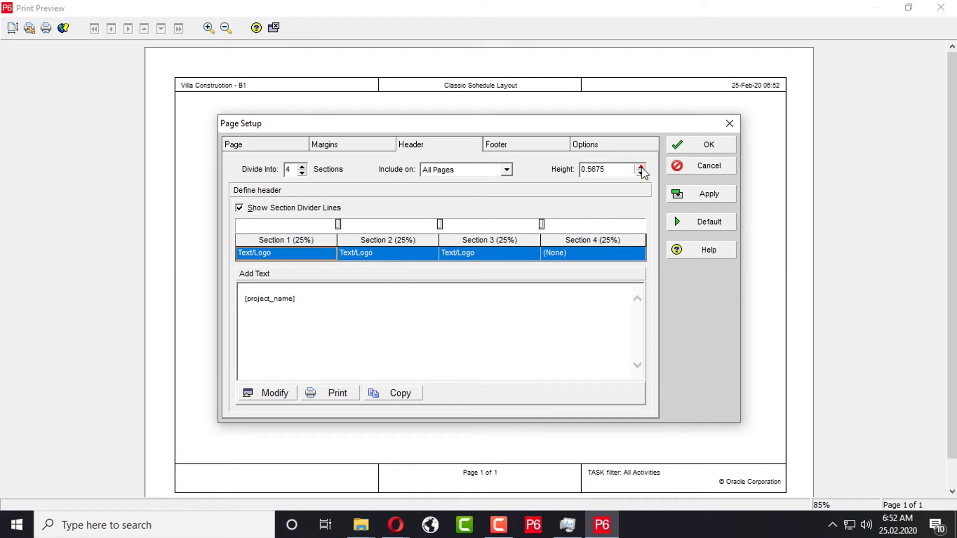
left_click(641, 167)
left_click(469, 171)
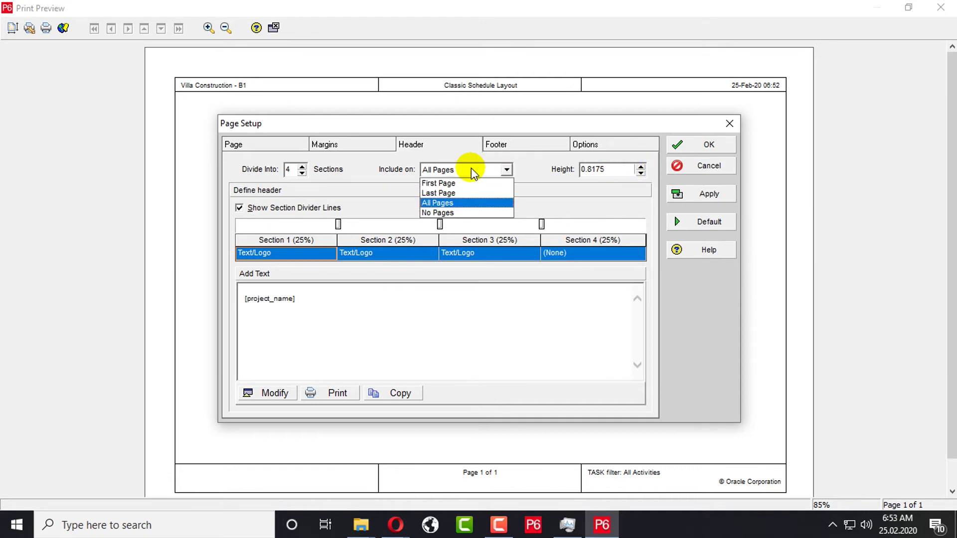
left_click(479, 202)
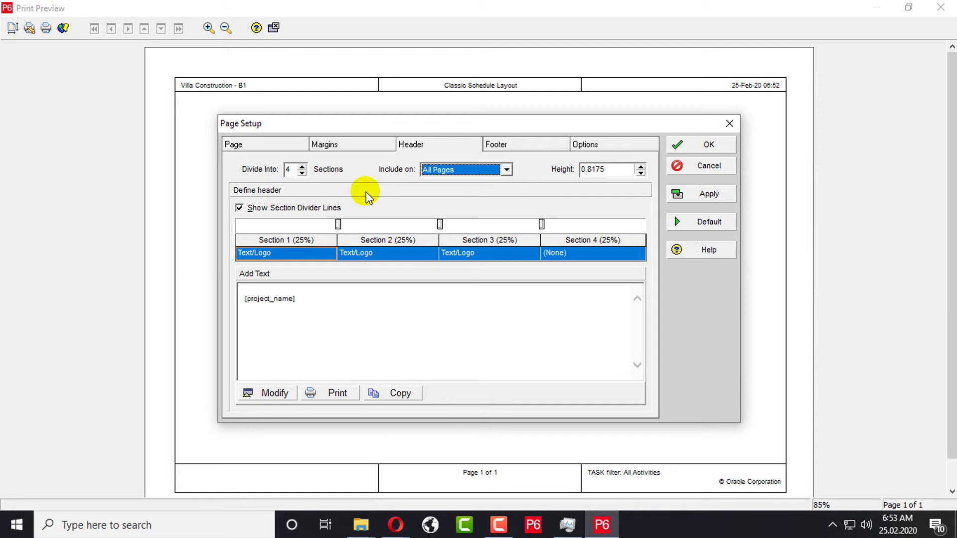
Insert the picture "Logo 12.01.2020 testing" from the Desktop into the Text/Logo content of header section 2
left_click(298, 248)
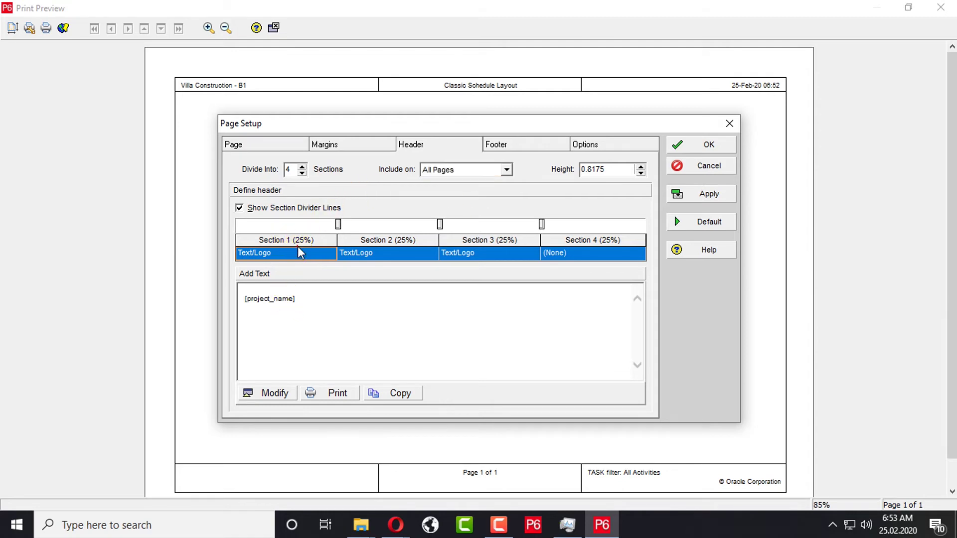
left_click(293, 299)
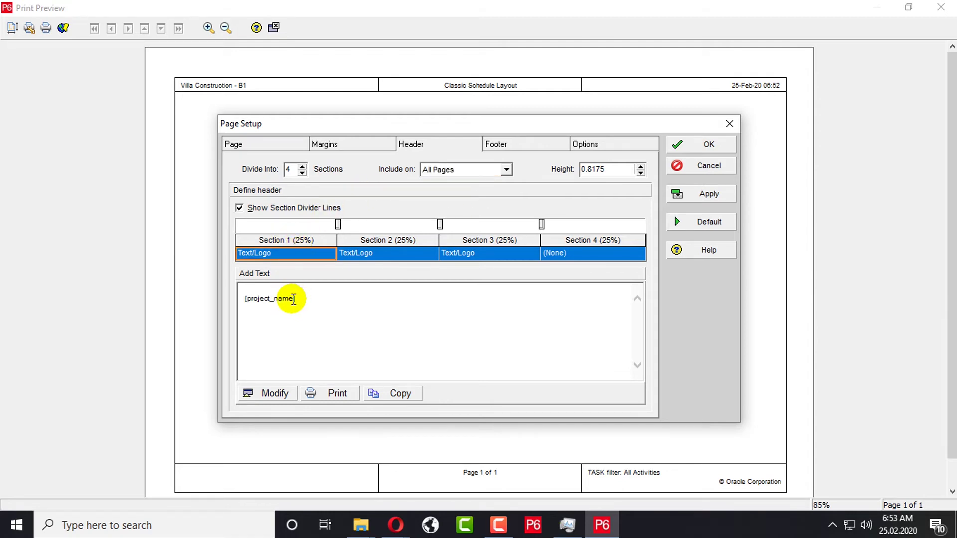
left_click(377, 251)
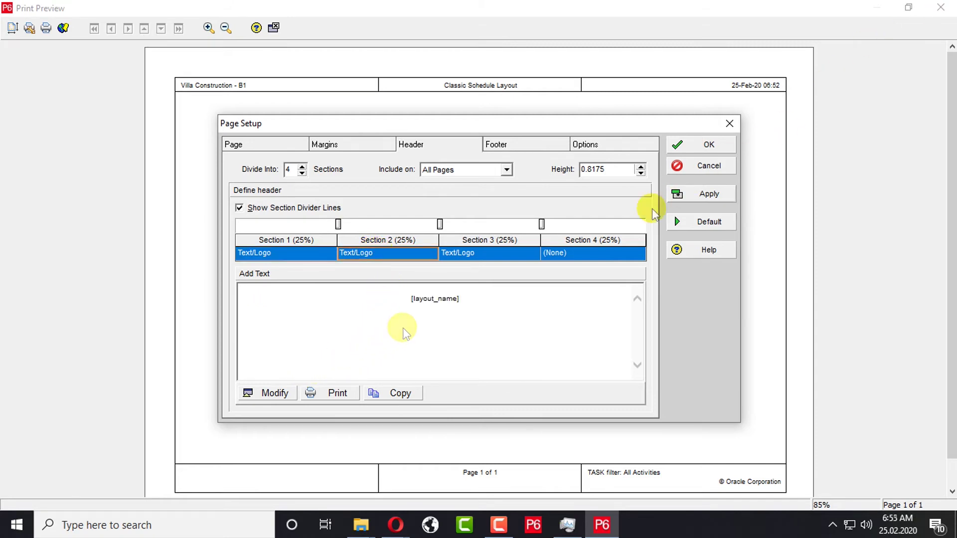
left_click(397, 253)
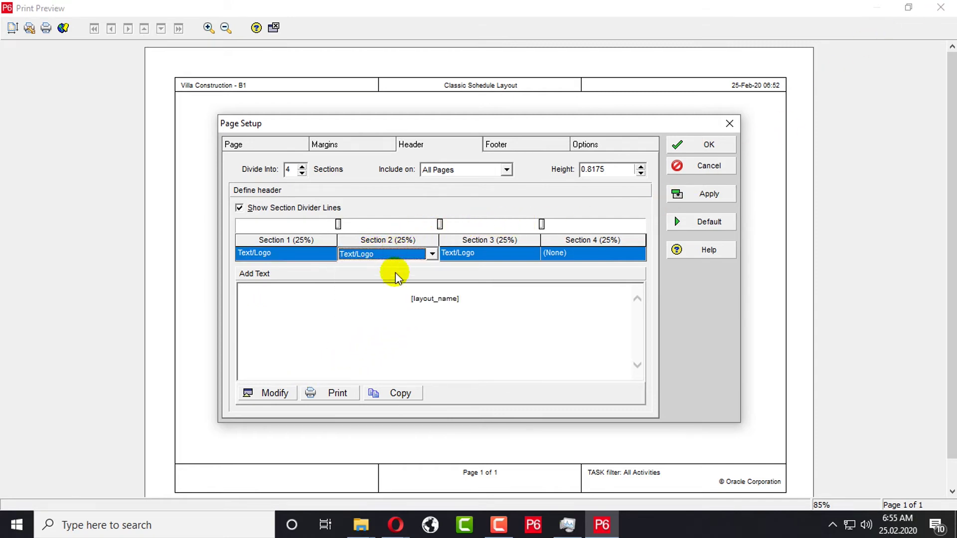
left_click(280, 392)
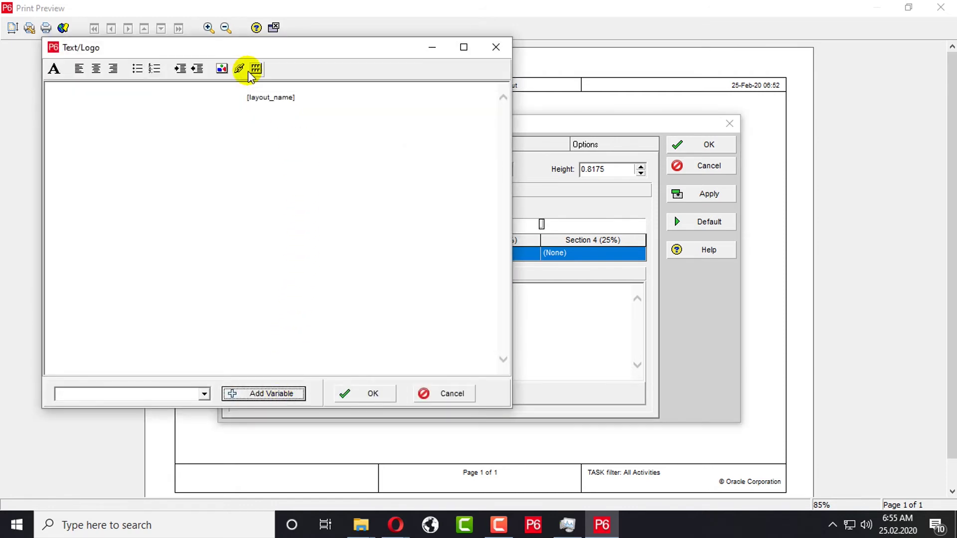
left_click(221, 69)
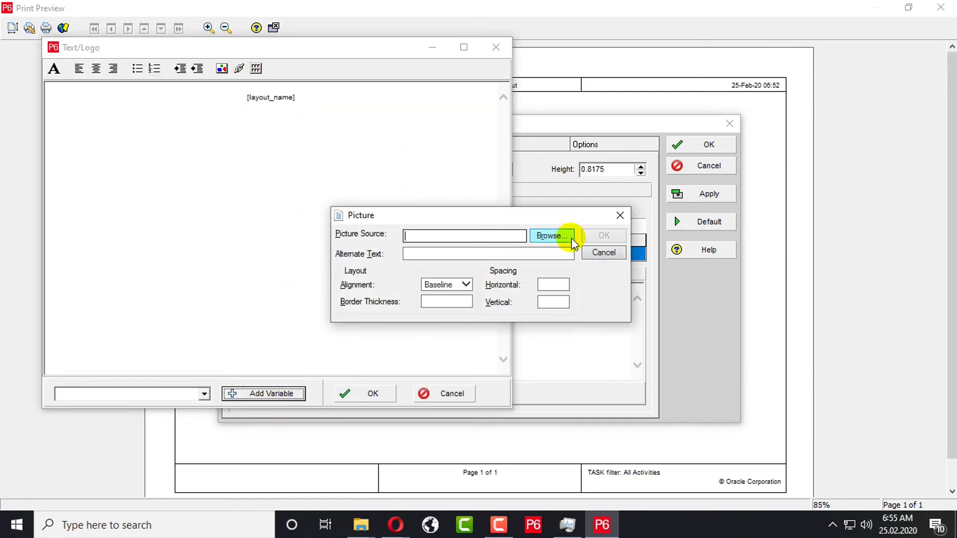
left_click(551, 236)
scroll(466, 334, "down", 1)
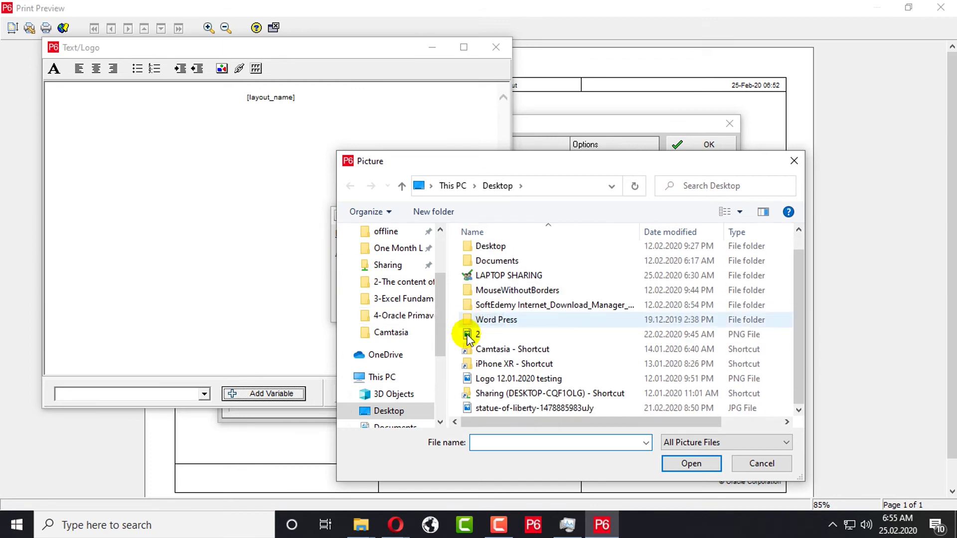
left_click(500, 378)
left_click(682, 464)
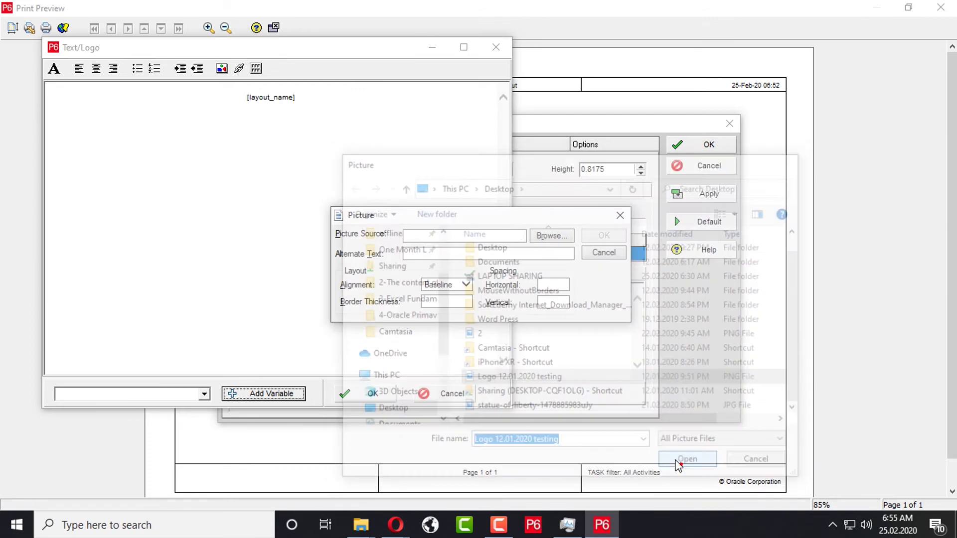
left_click(603, 236)
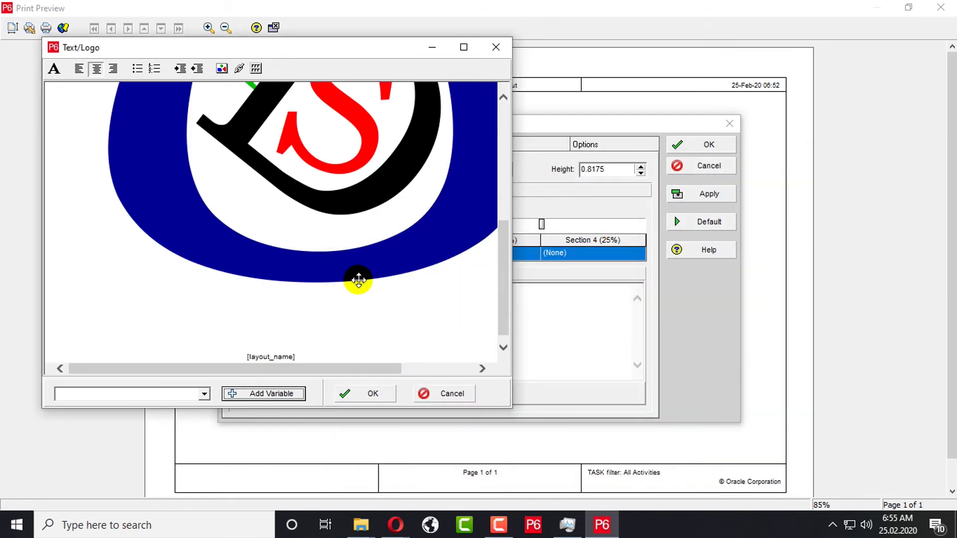
Delete the [layout_name] variable below the logo in header section 2
left_click(287, 355)
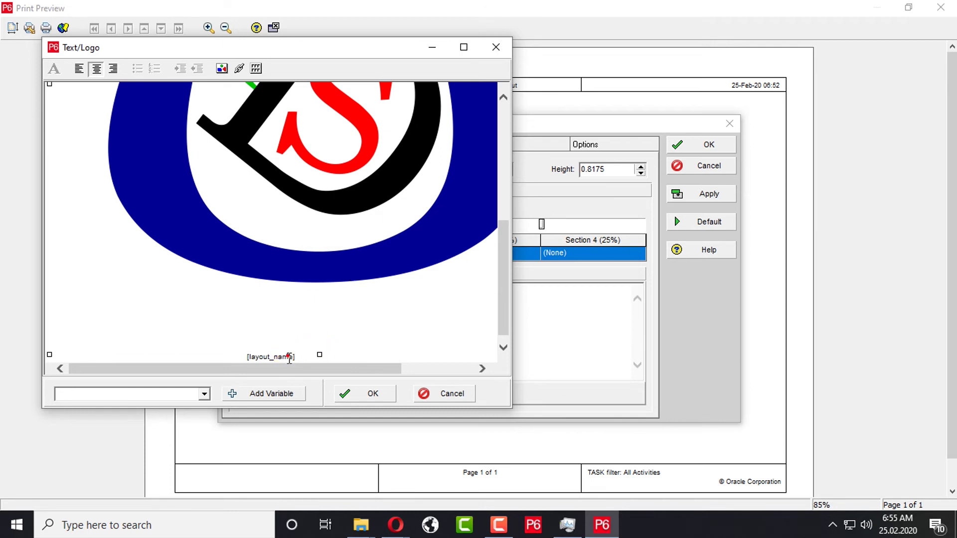
left_click(274, 357)
left_click_drag(301, 357, 233, 347)
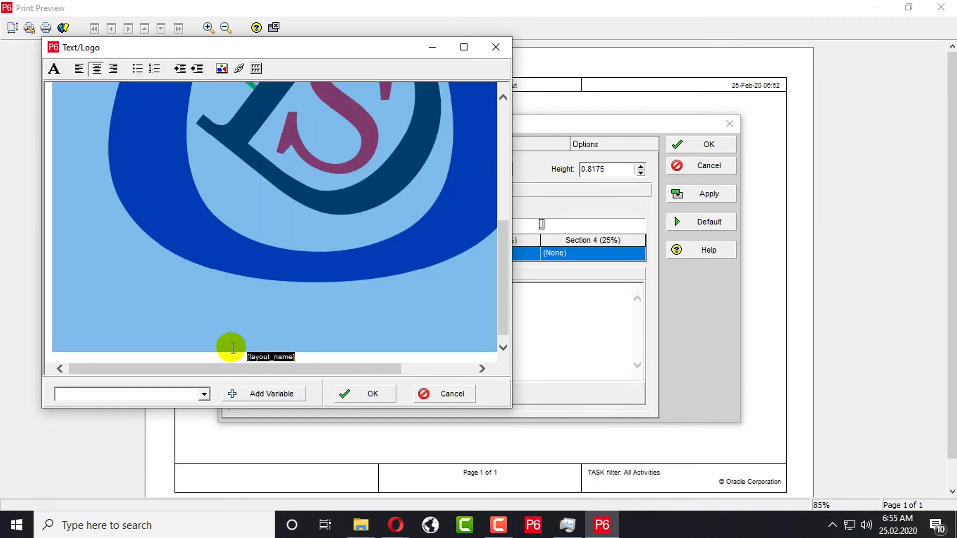
left_click(351, 351)
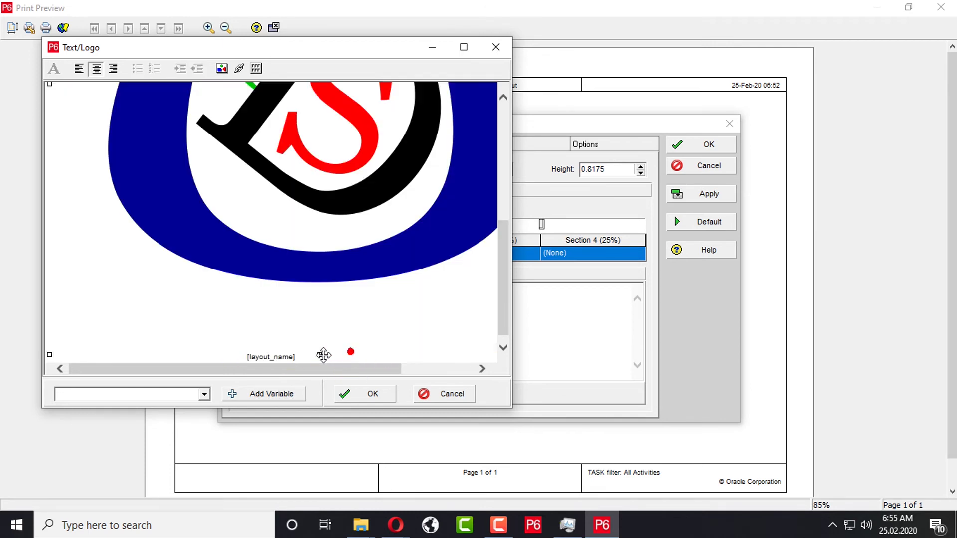
left_click_drag(297, 357, 251, 360)
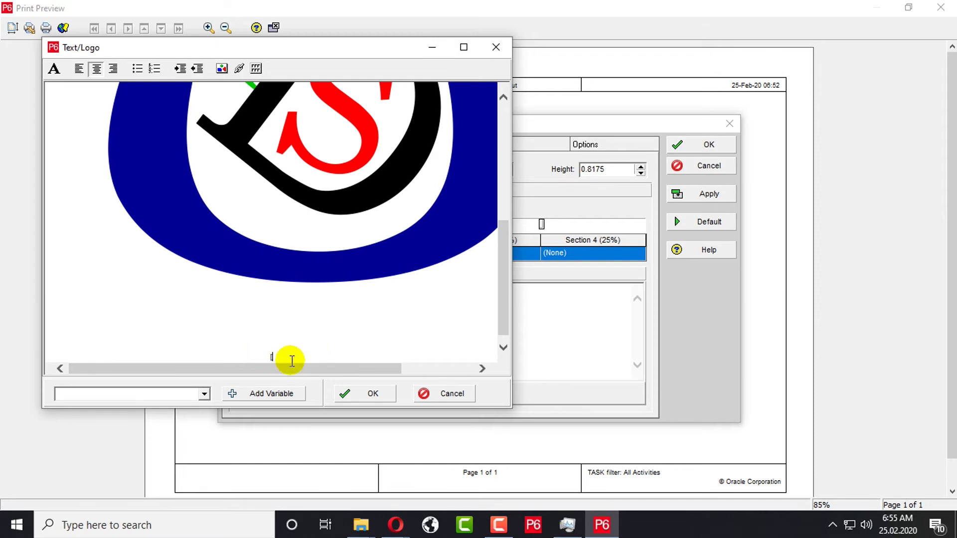
Shrink the logo picture in several stages to a small size and apply it to header section 2
scroll(318, 366, "right", 3)
left_click(411, 300)
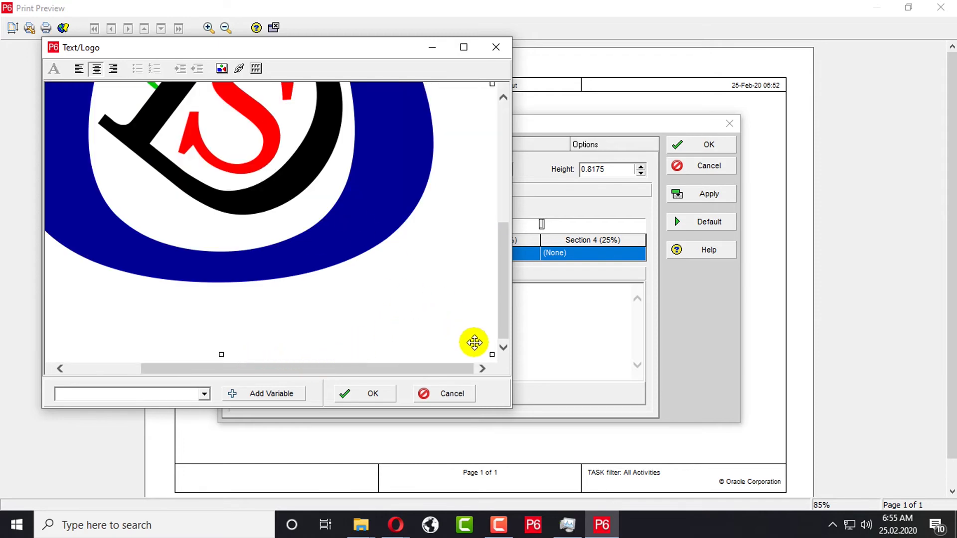
left_click_drag(491, 354, 391, 258)
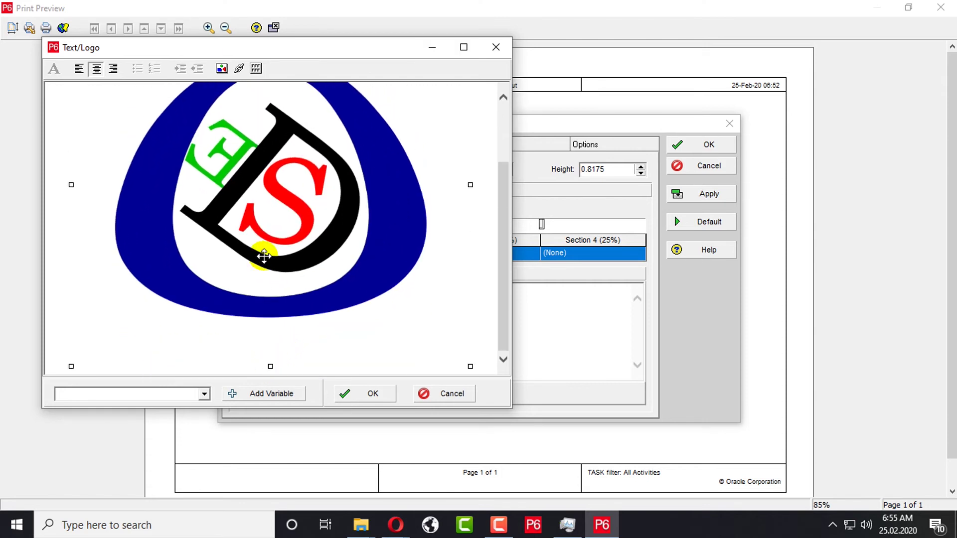
left_click_drag(470, 366, 359, 288)
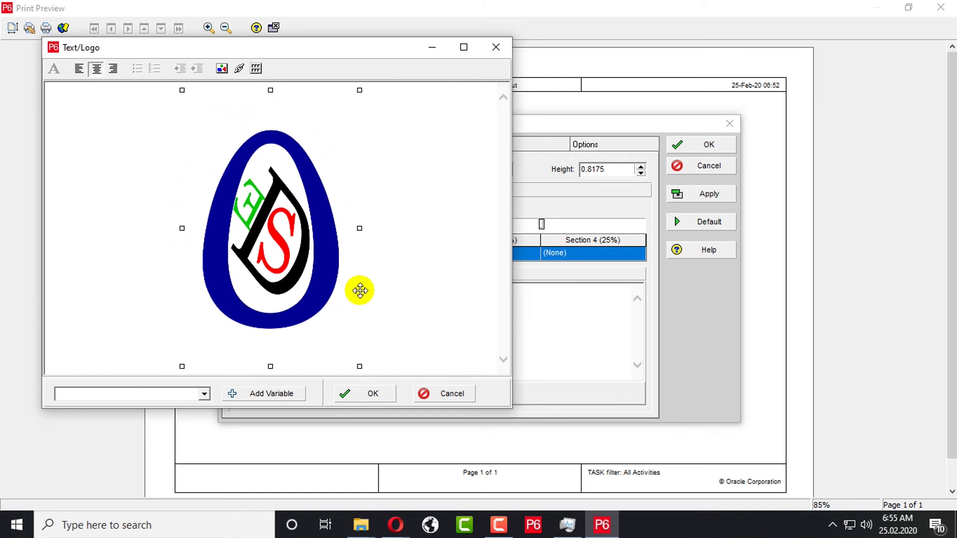
left_click_drag(271, 364, 270, 245)
left_click_drag(361, 247, 320, 197)
left_click(361, 393)
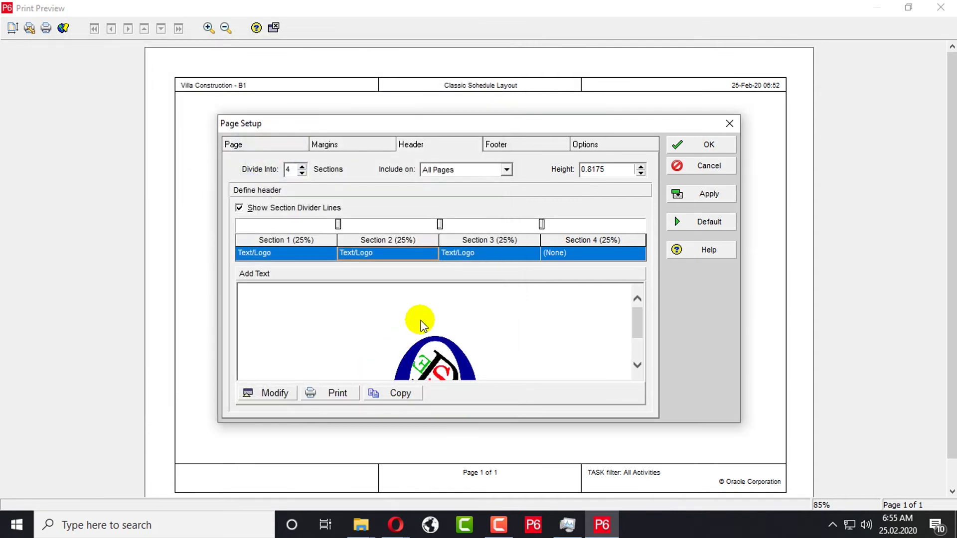
Check the logo in the header section 2 content and apply the header changes to the print preview
left_click(423, 315)
scroll(423, 315, "down", 2)
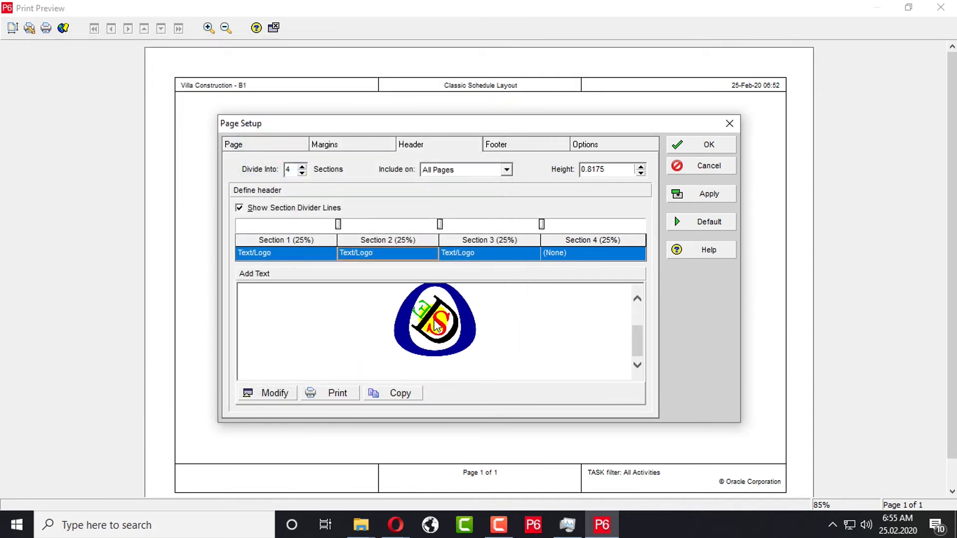
left_click(706, 192)
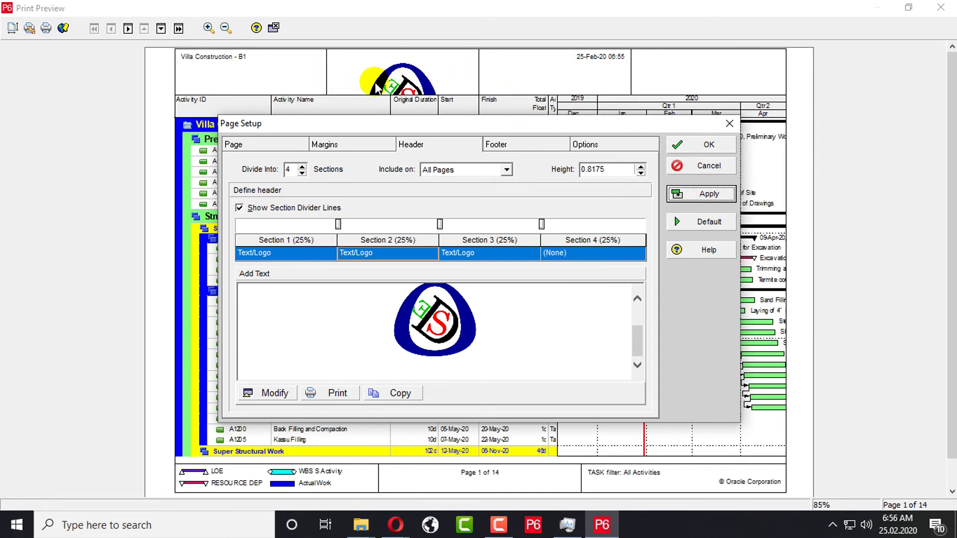
Shrink the logo further in header section 2 so it fits within the header height, and apply the change
left_click(267, 394)
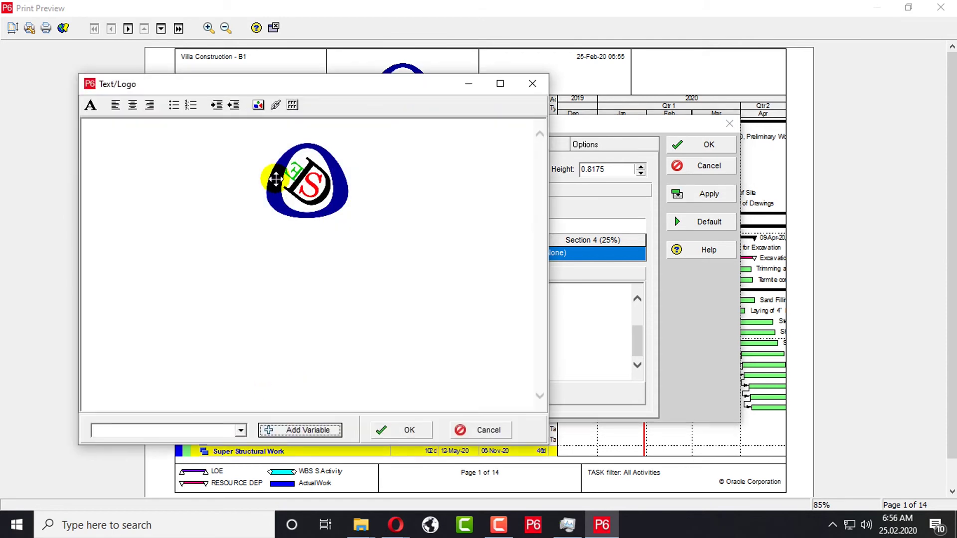
left_click(275, 173)
left_click_drag(358, 233, 339, 187)
left_click(394, 432)
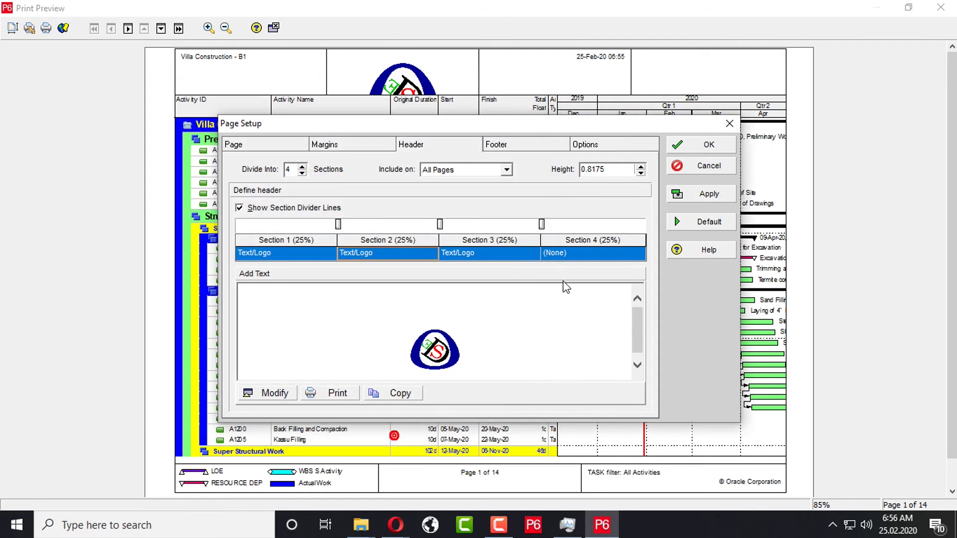
left_click(708, 195)
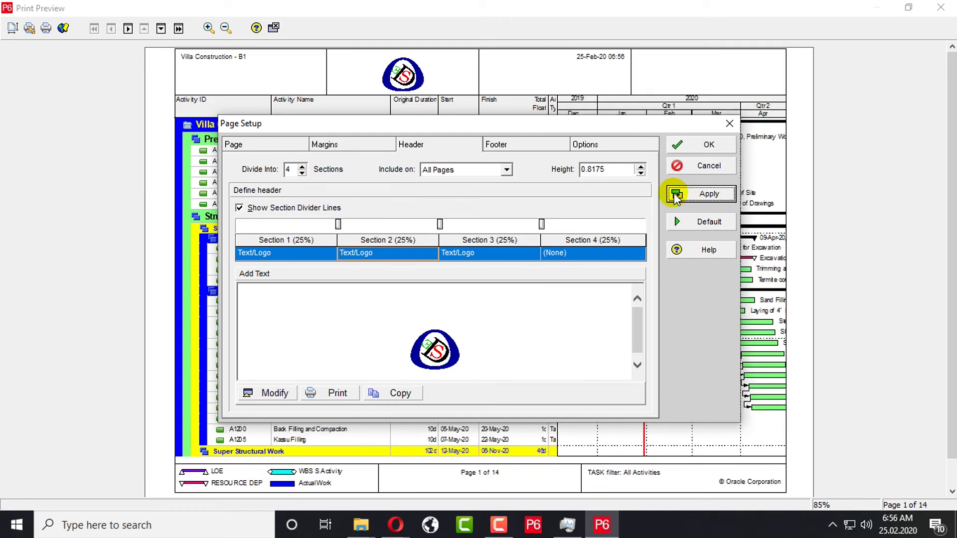
left_click(393, 81)
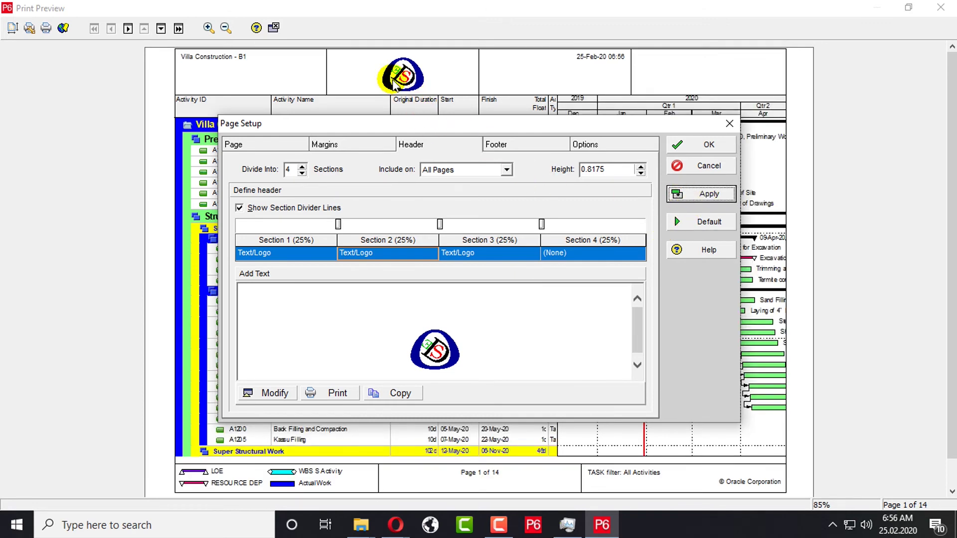
left_click(491, 252)
left_click(256, 394)
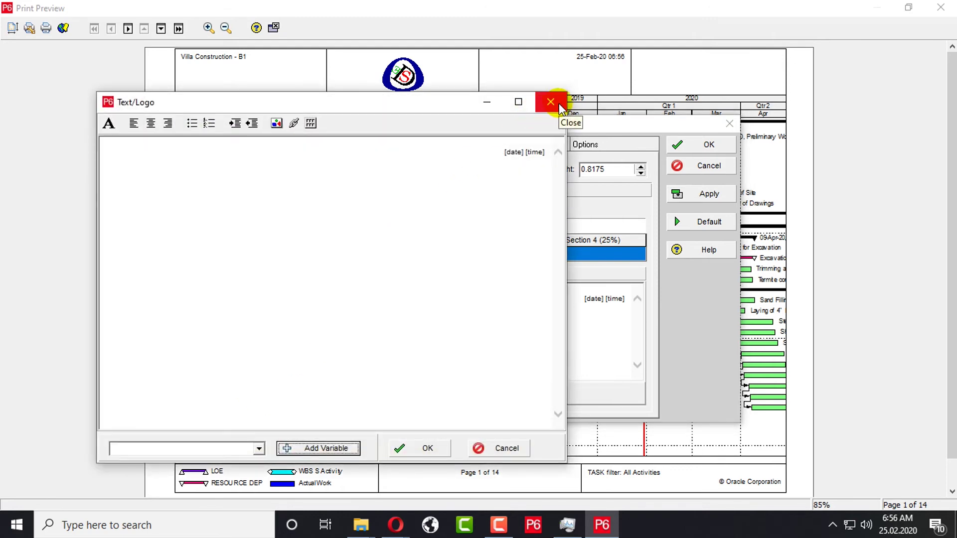
left_click(550, 102)
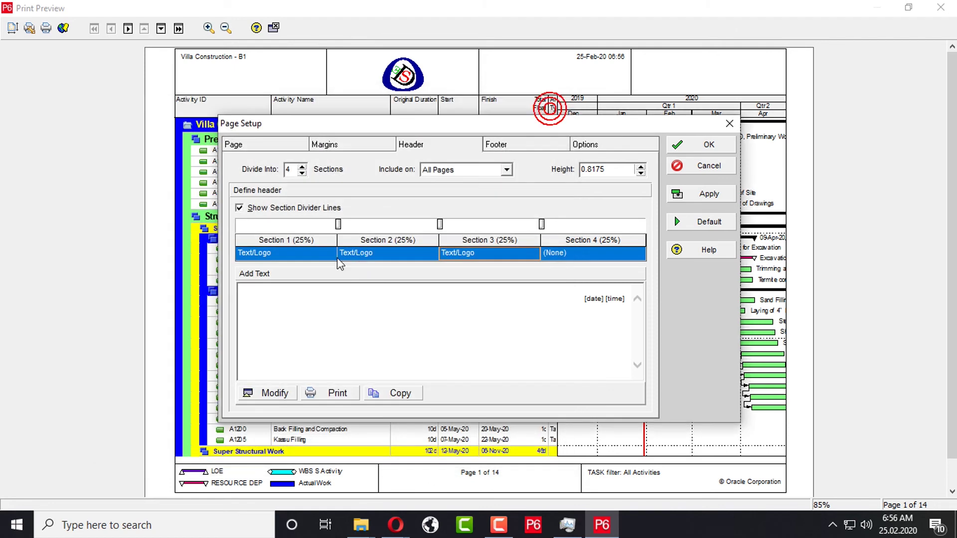
Choose font size 18 for the [project_name] variable in header section 1
left_click(296, 255)
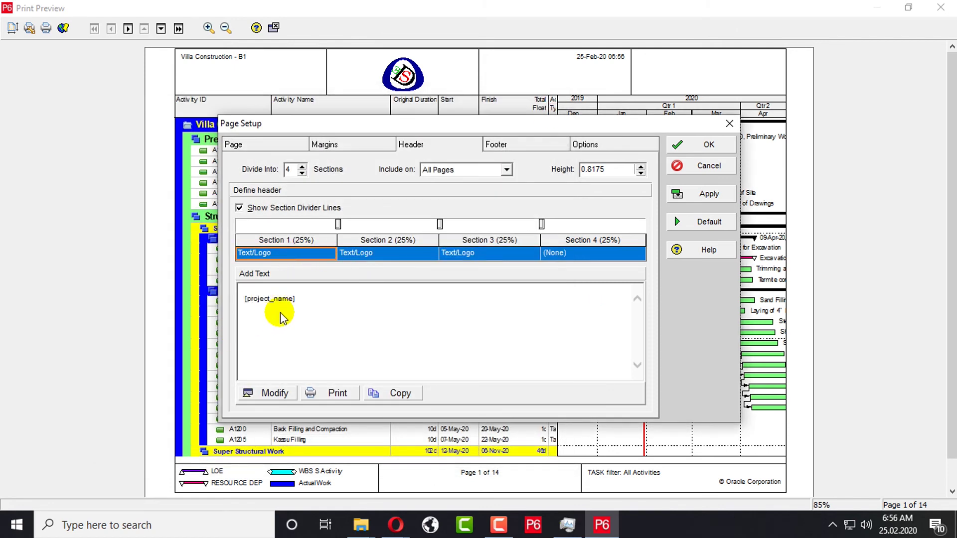
left_click(272, 394)
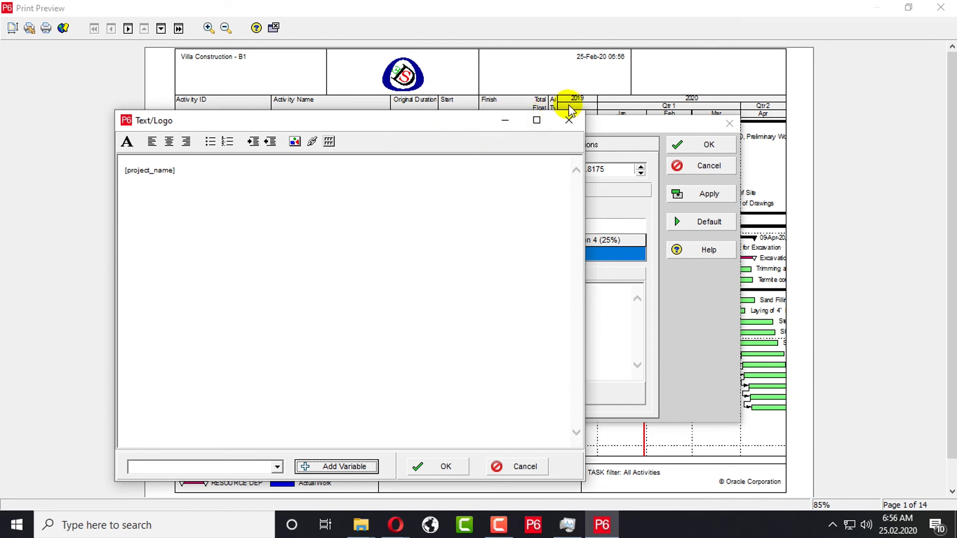
left_click_drag(194, 171, 107, 160)
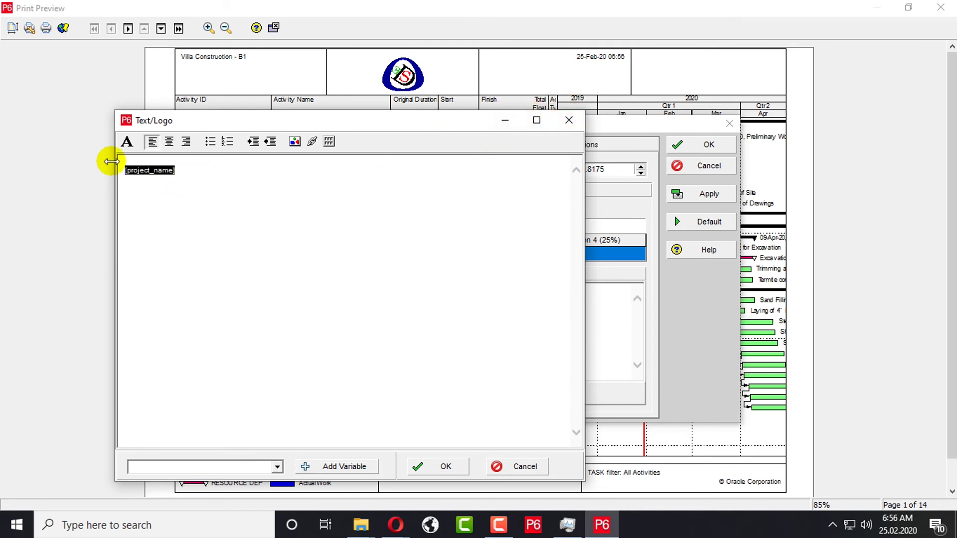
left_click(126, 141)
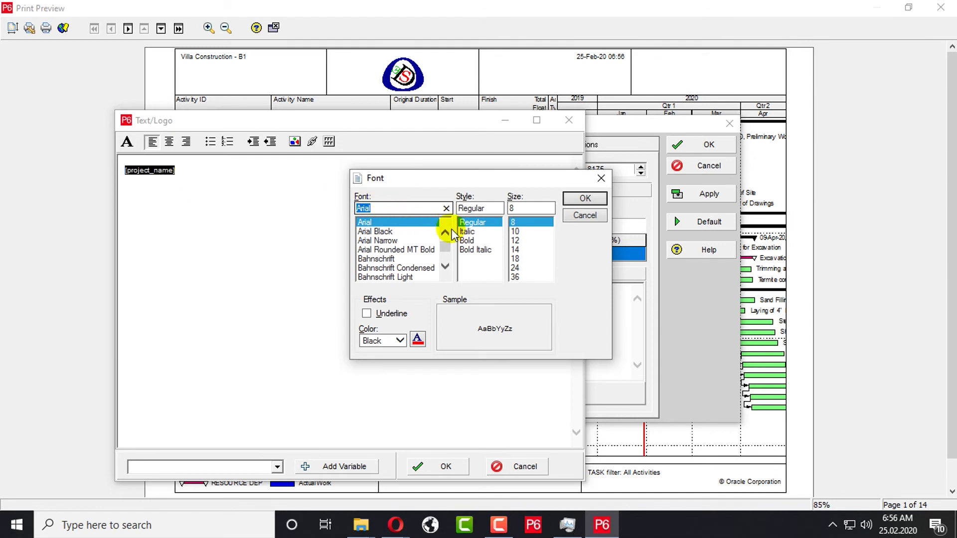
left_click(530, 259)
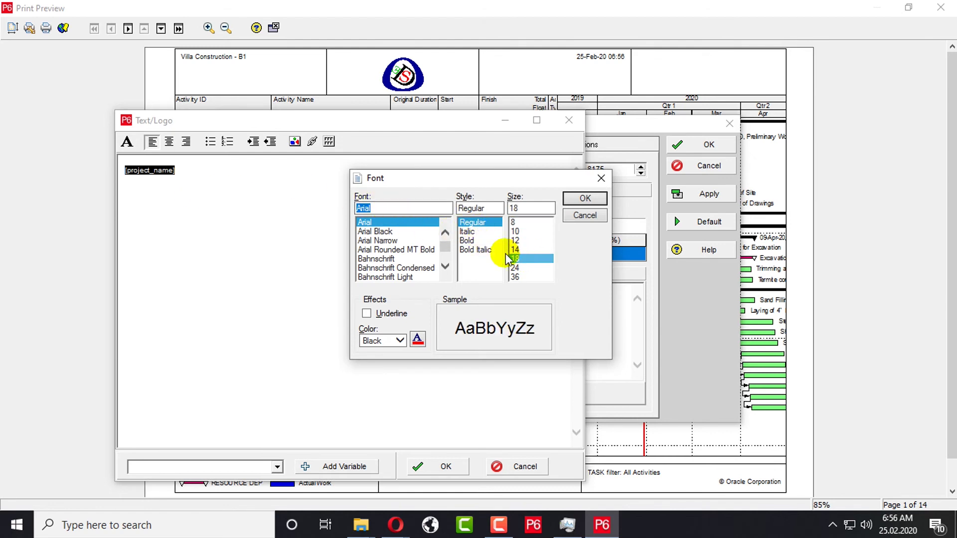
Set the [project_name] variable's font to Bookman Old Style Bold and apply the header section 1 formatting to the preview
left_click(375, 208)
key("BackSpace")
key("BackSpace")
key("BackSpace")
key("BackSpace")
key("BackSpace")
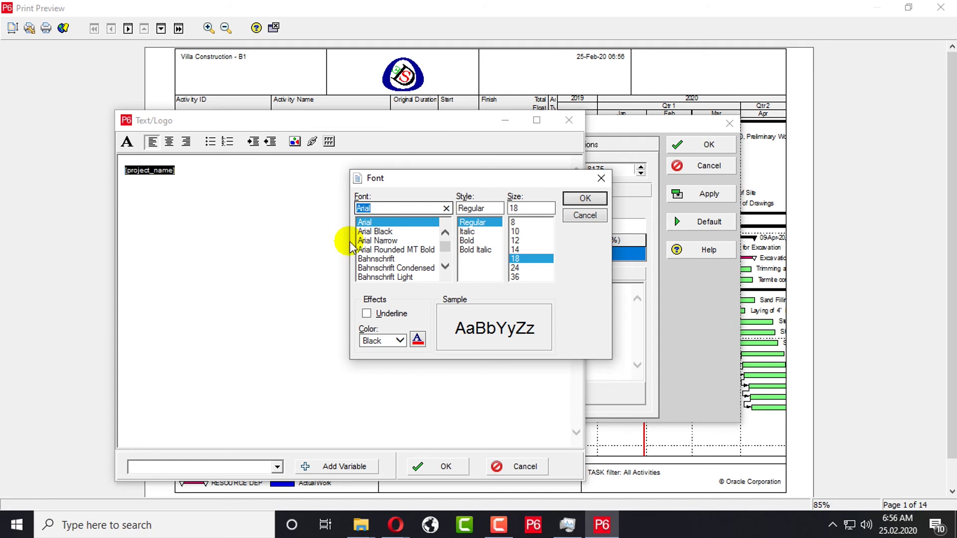
type("boo")
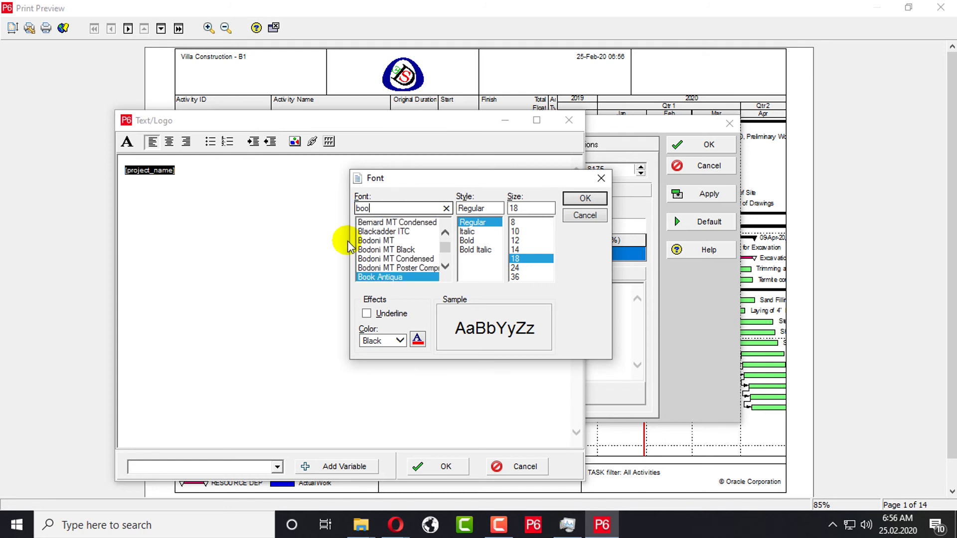
type("kmsn")
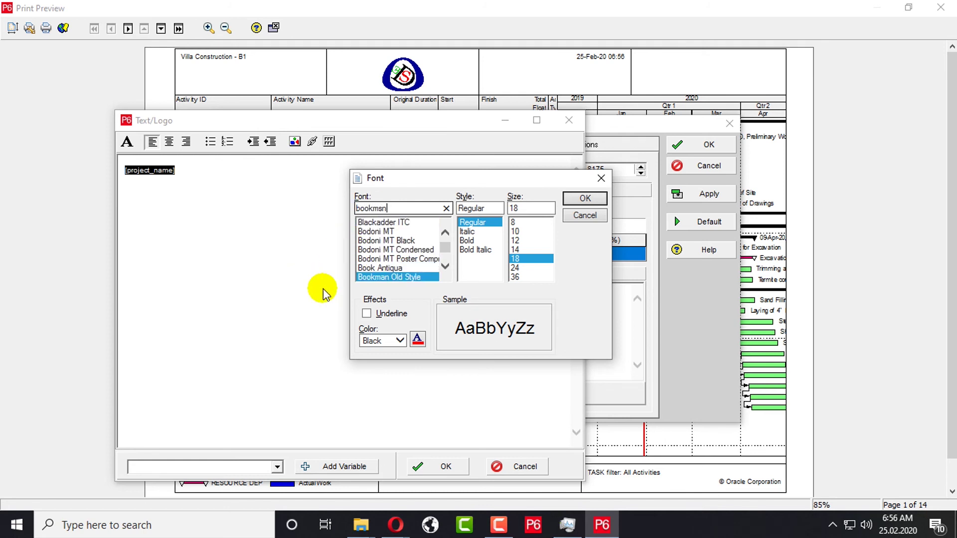
left_click(393, 277)
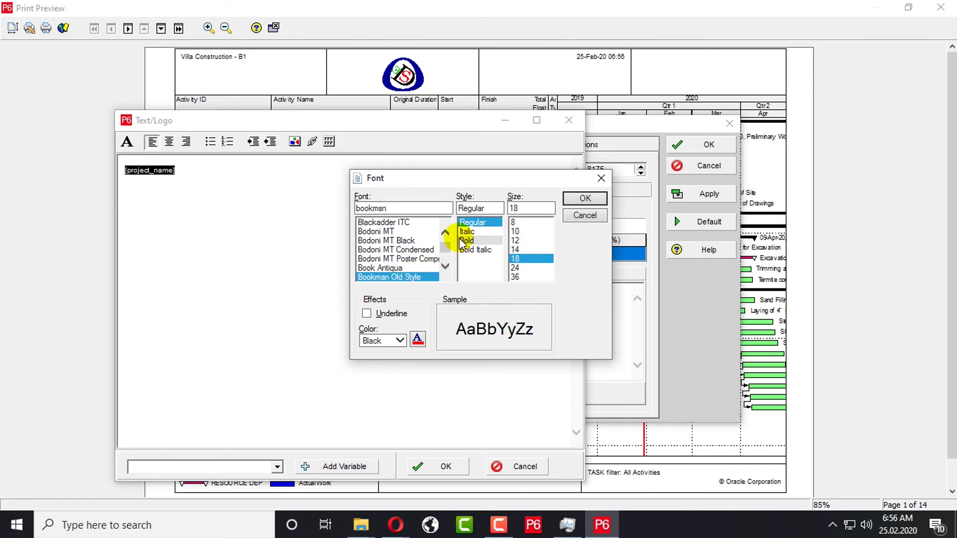
left_click(476, 241)
left_click(593, 199)
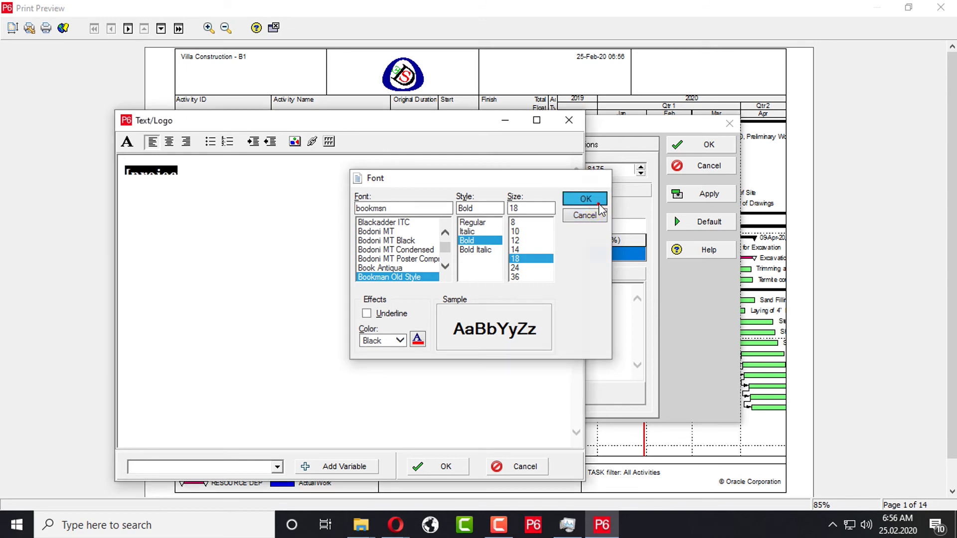
left_click(438, 466)
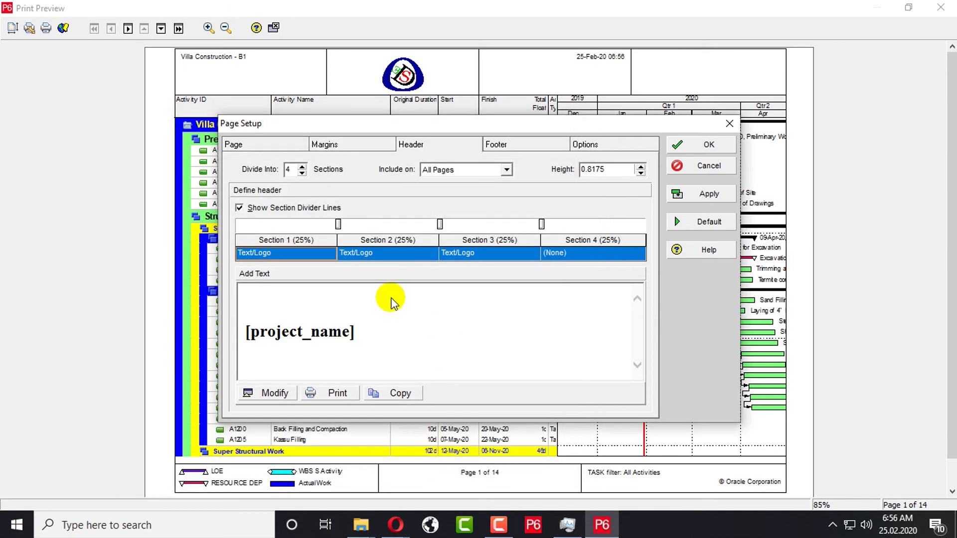
left_click(705, 194)
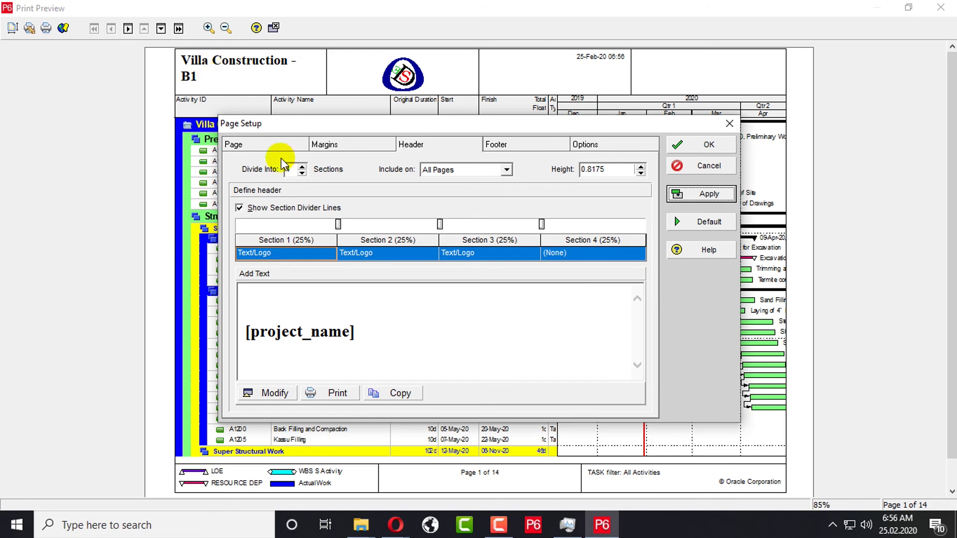
Widen header section 1 to 34% at the expense of section 2, add a blank line above [project_name], and apply the changes
left_click_drag(338, 224, 369, 226)
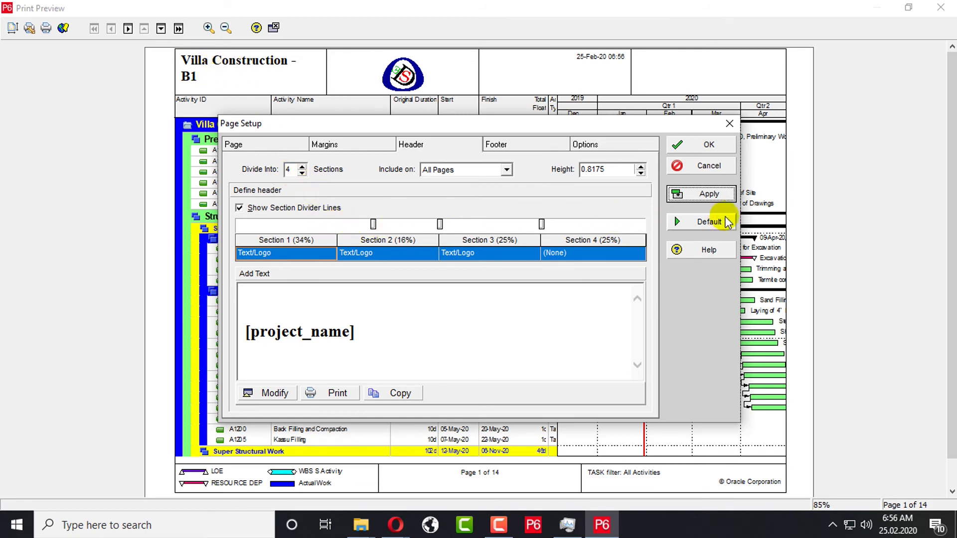
left_click(704, 194)
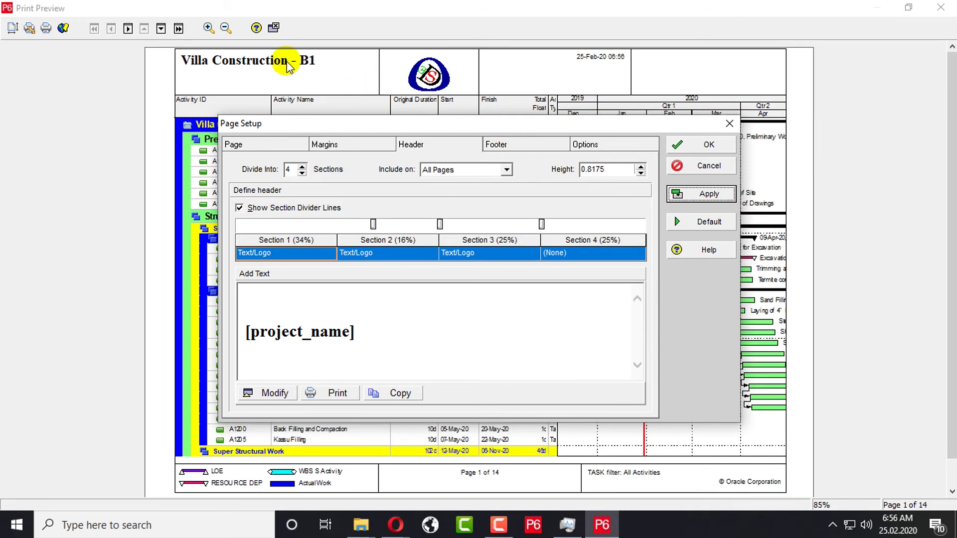
left_click(274, 392)
left_click(35, 71)
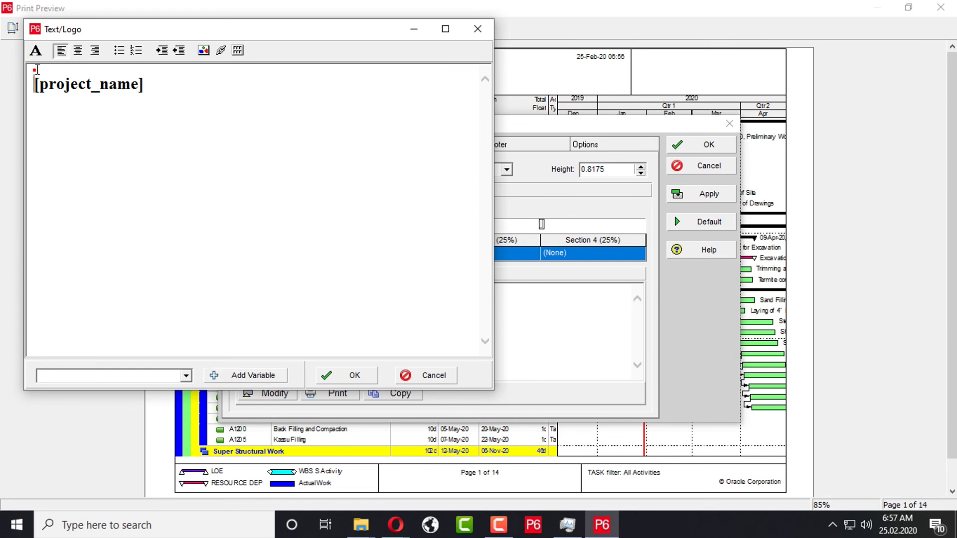
key("Return")
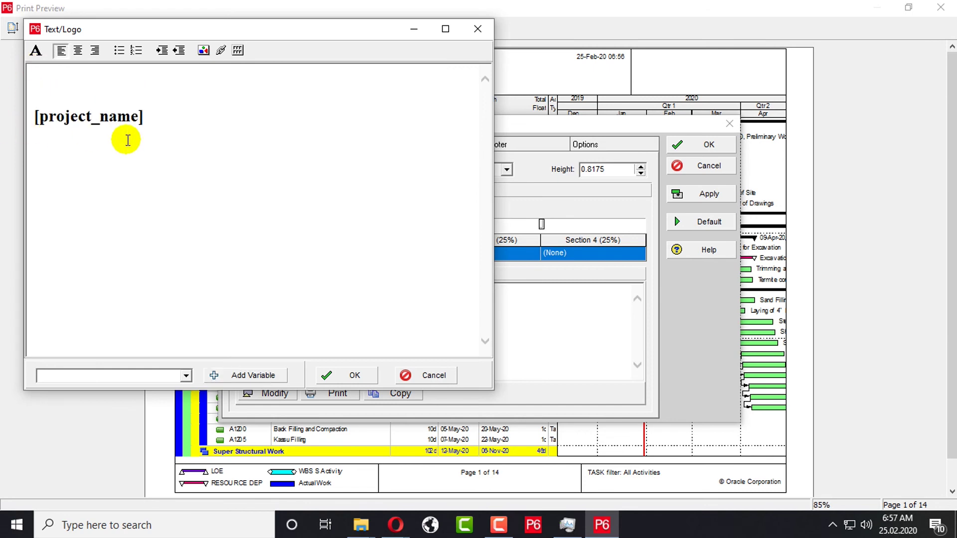
left_click(336, 375)
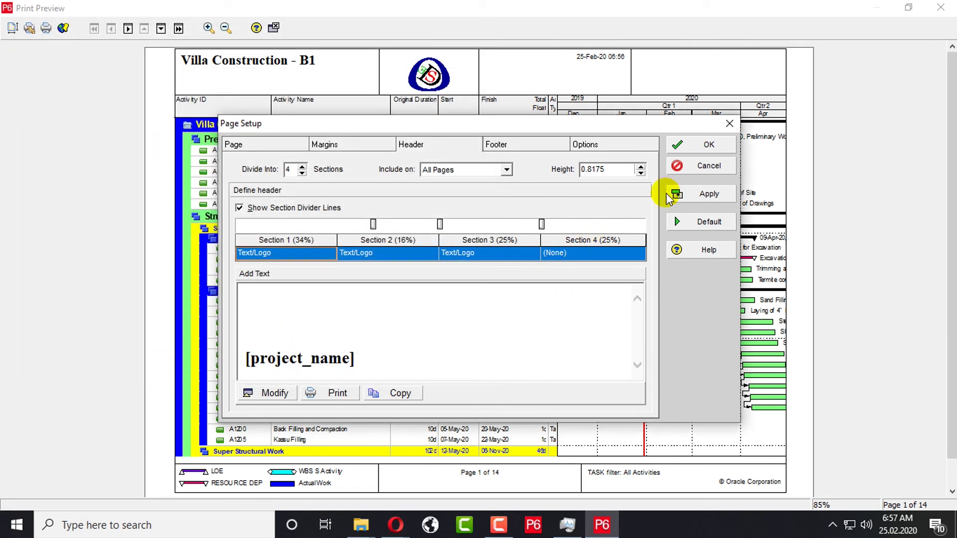
left_click(690, 193)
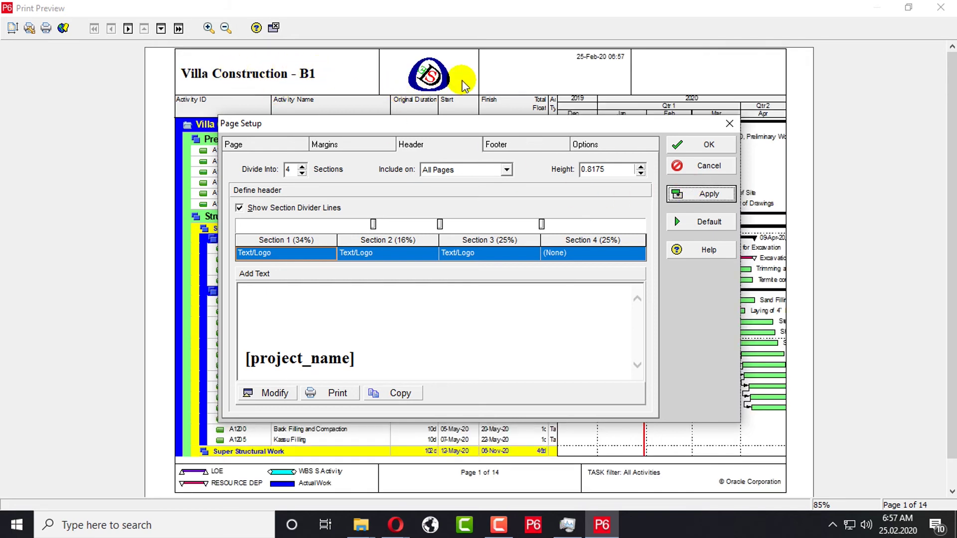
Change header section 3 to a Revision Box, enter revision R-00 dated 25-Feb-20, and apply it
left_click(510, 252)
left_click(509, 252)
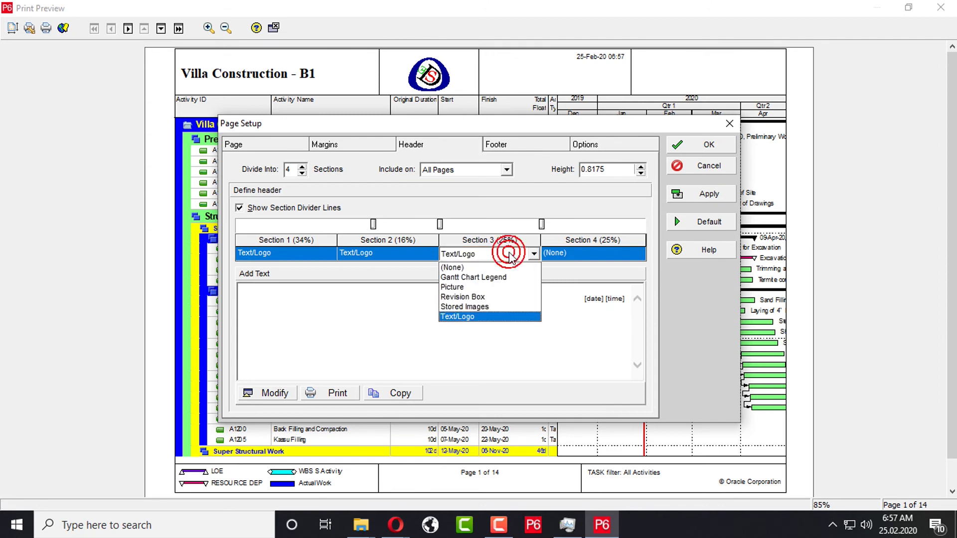
left_click(493, 297)
left_click(277, 319)
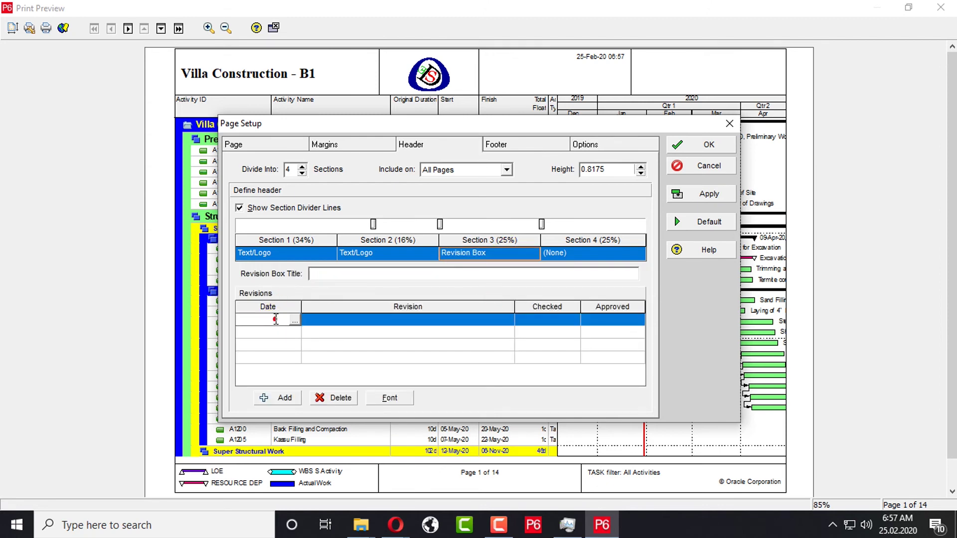
left_click(292, 319)
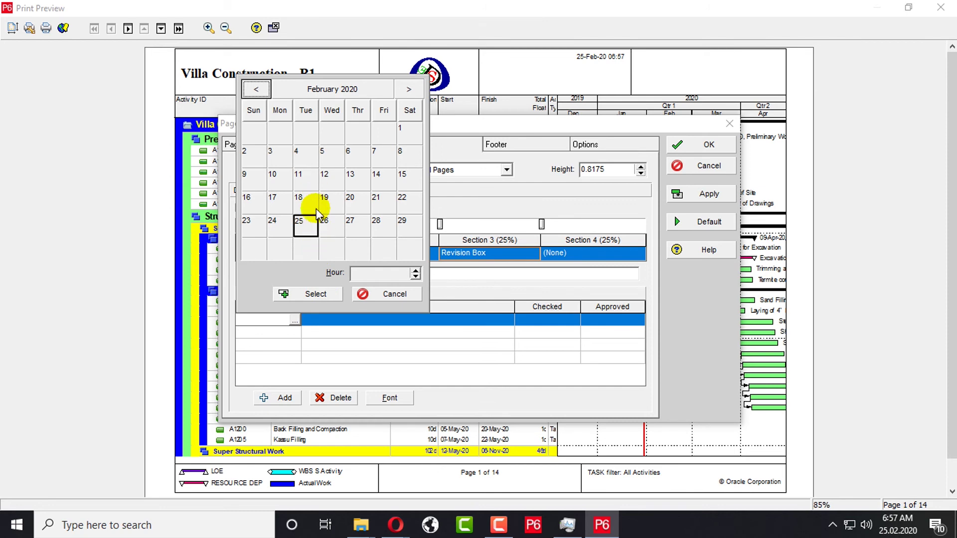
left_click(319, 295)
left_click(332, 321)
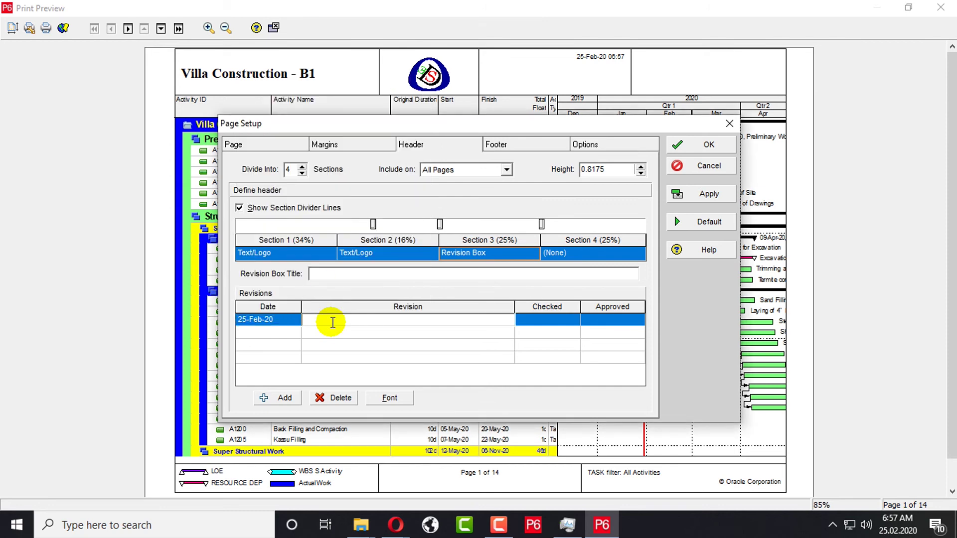
type("R-00")
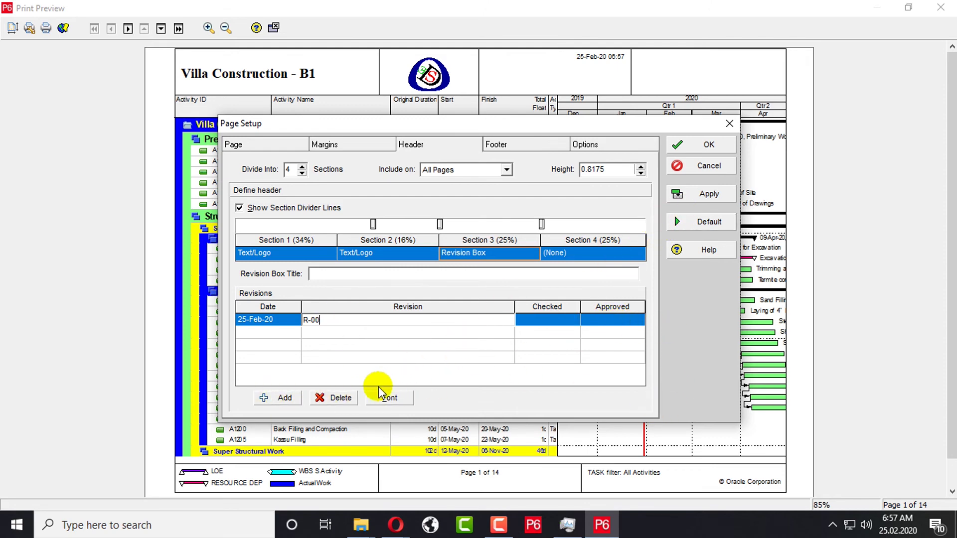
left_click(400, 346)
left_click(718, 195)
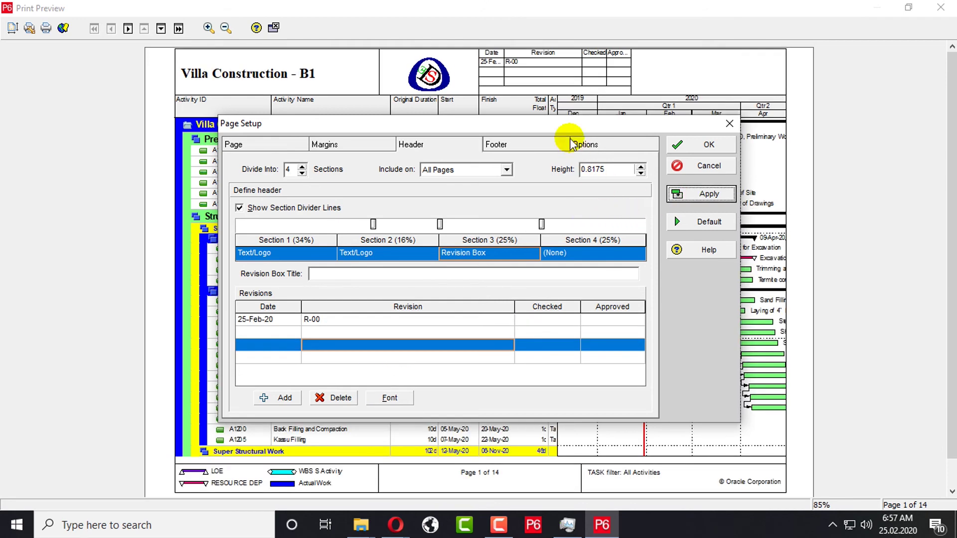
Set header section 4 to Picture, load the statue-of-liberty JPG from the Desktop, and apply it to the preview
left_click(596, 254)
left_click(596, 255)
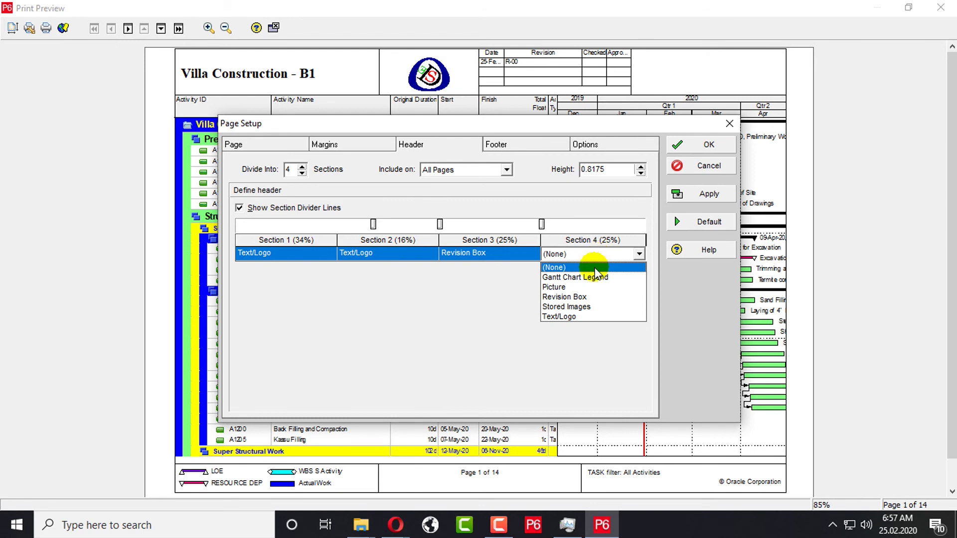
left_click(585, 287)
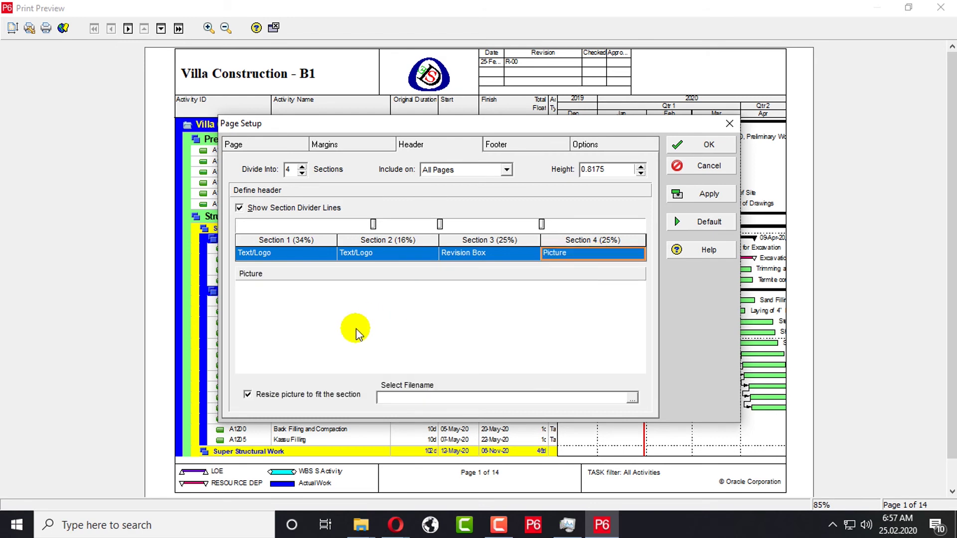
left_click(632, 398)
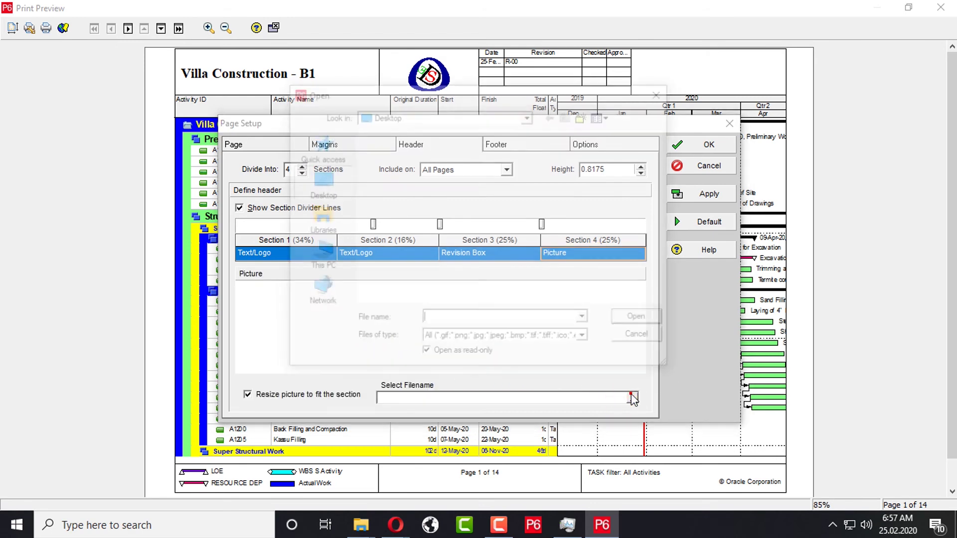
scroll(450, 237, "down", 5)
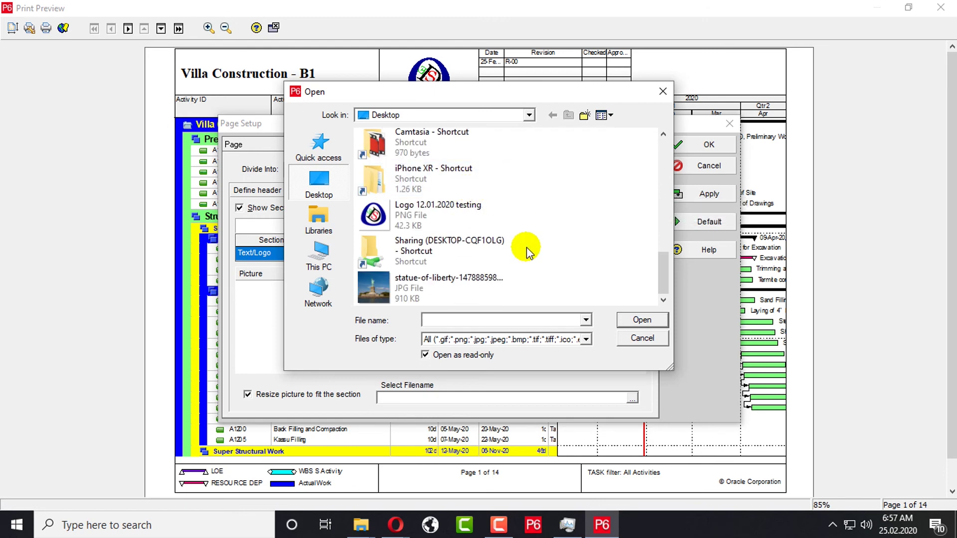
left_click(487, 285)
left_click(642, 320)
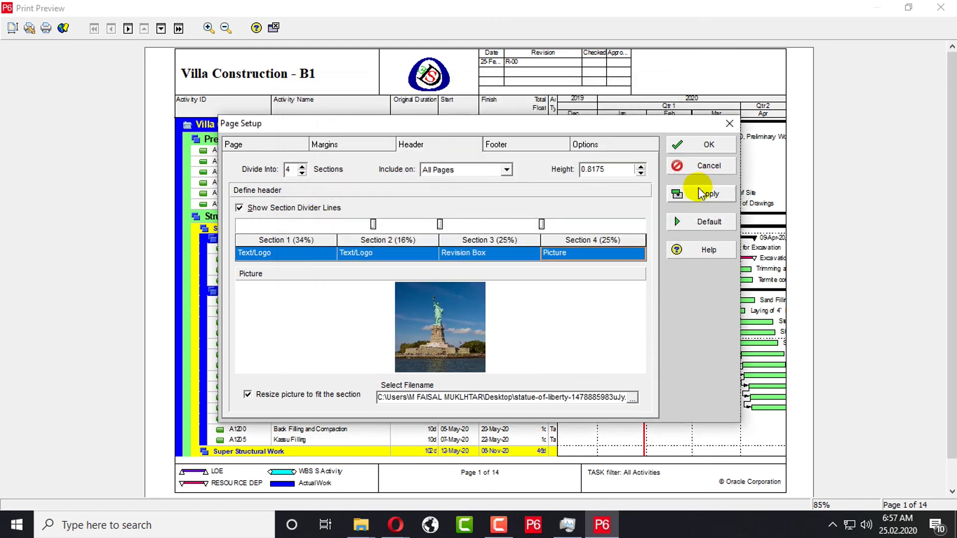
left_click(702, 195)
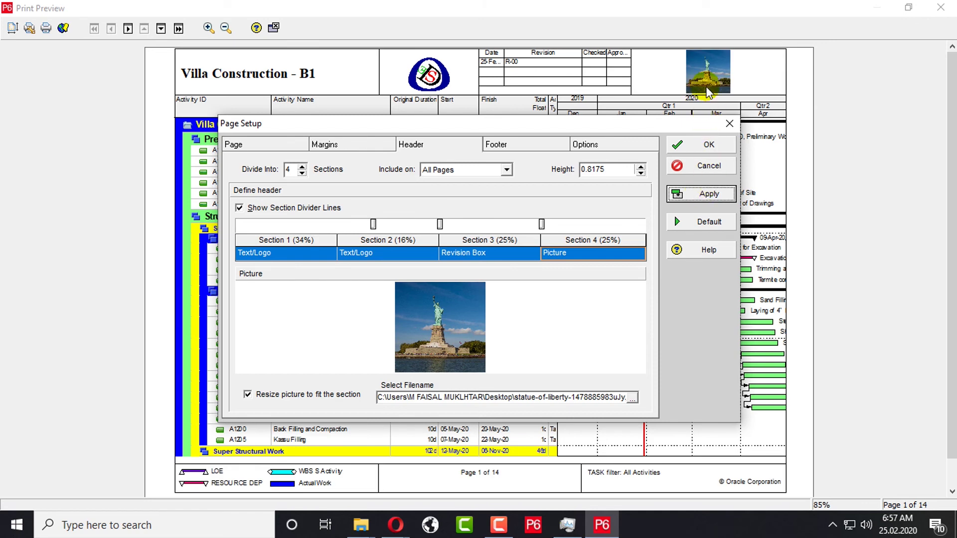
Review the contents of the three footer sections, return to the header settings, and accept the page setup
left_click(521, 145)
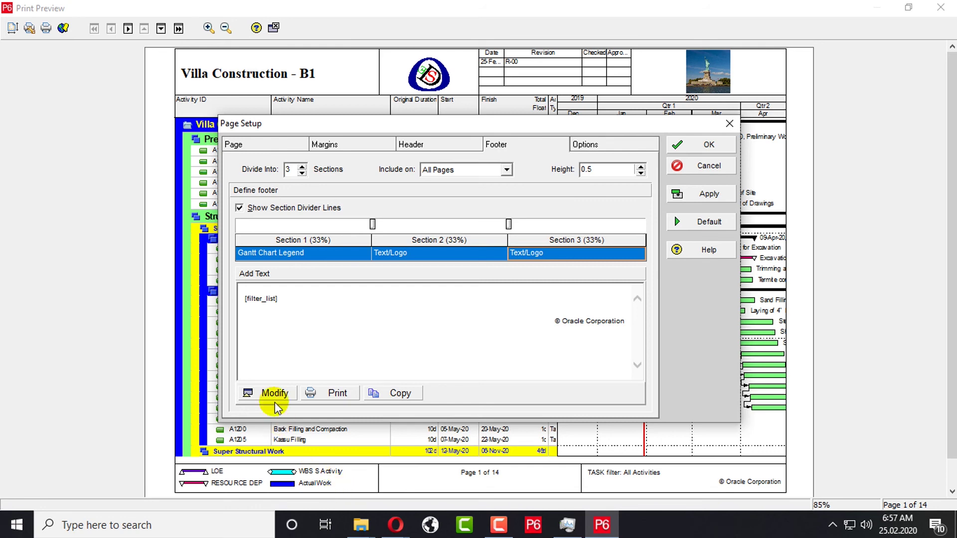
left_click(308, 252)
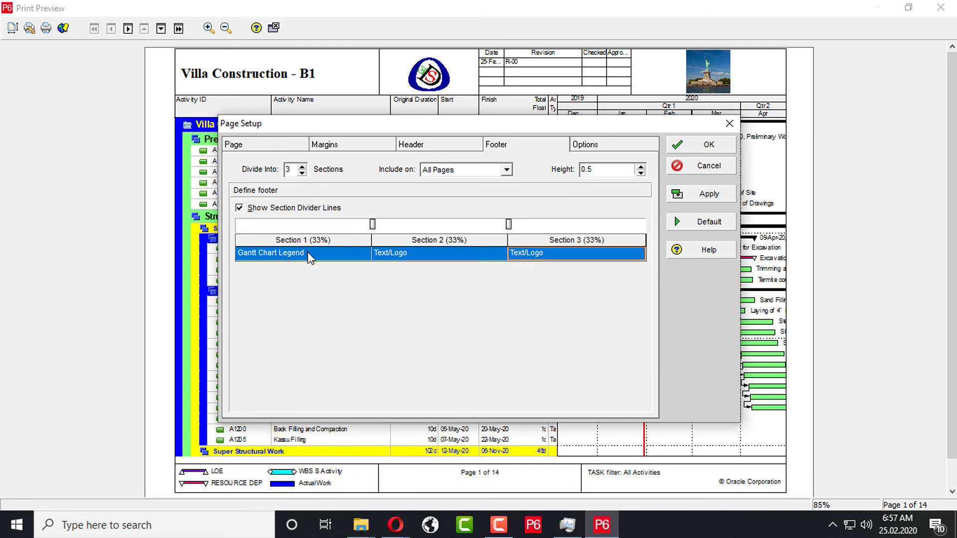
left_click(388, 252)
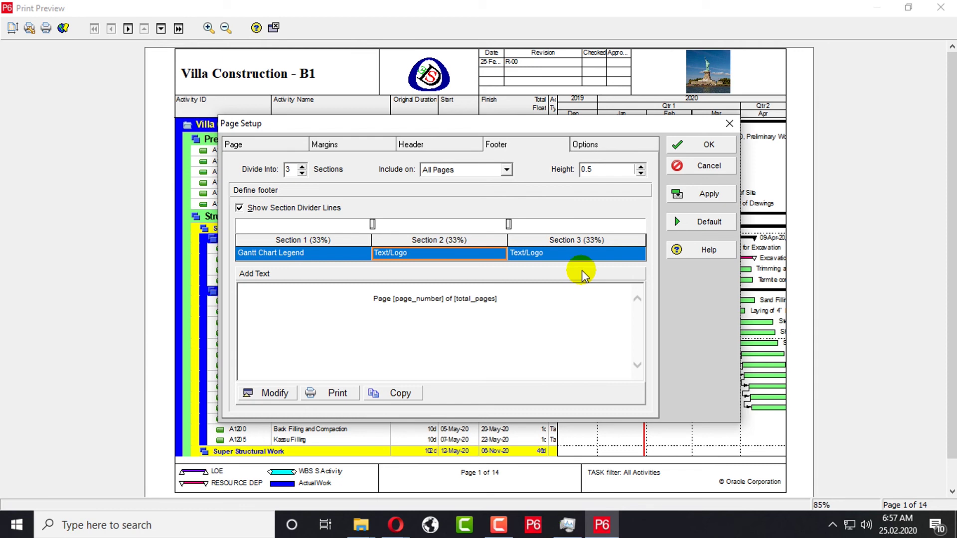
left_click(589, 254)
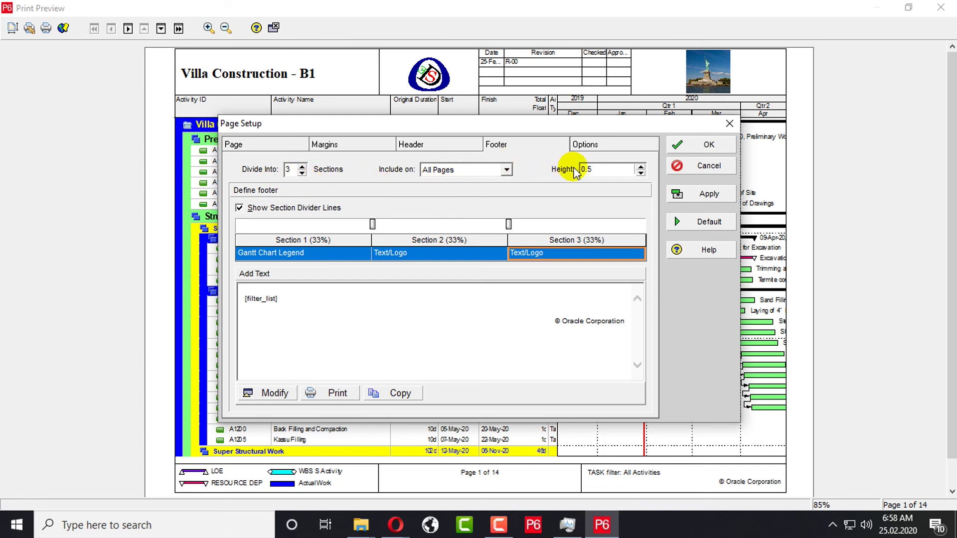
left_click(411, 144)
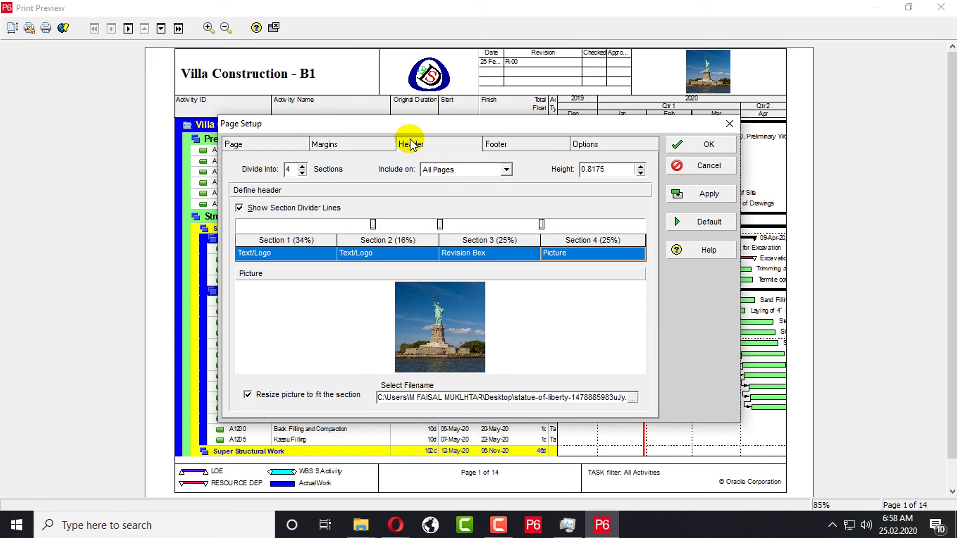
left_click(678, 146)
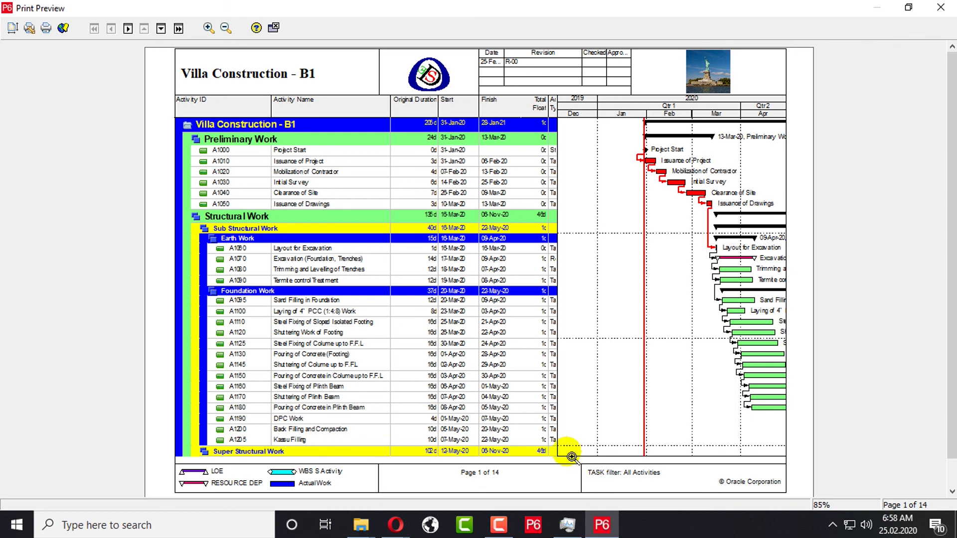
Print all pages with the doPDF v7 printer, saving the output as PM.pdf on the Desktop
left_click(52, 28)
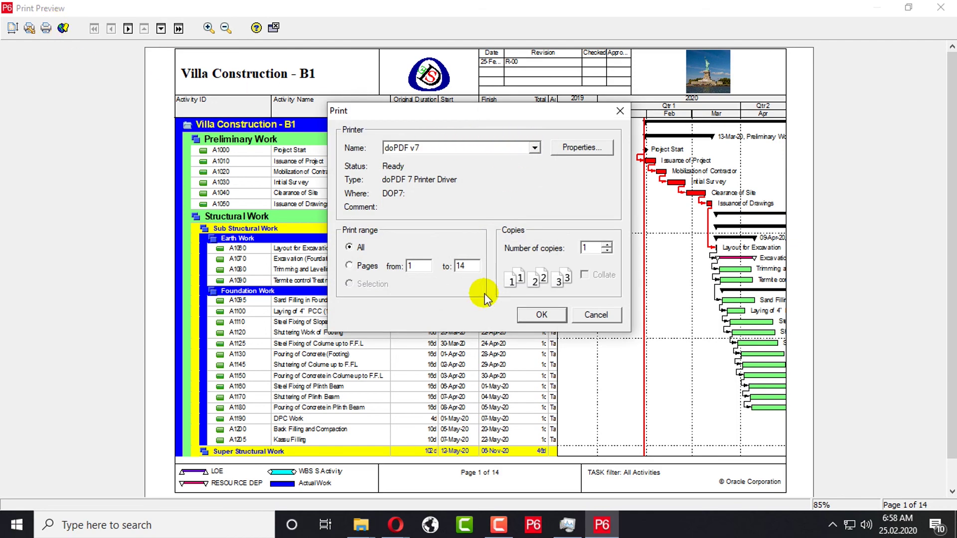
left_click(539, 312)
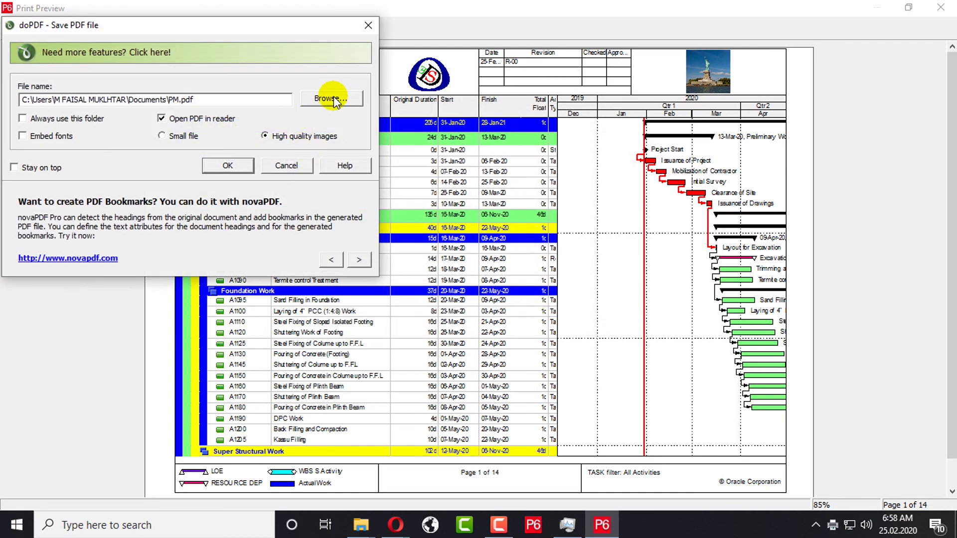
left_click(333, 99)
scroll(175, 235, "up", 5)
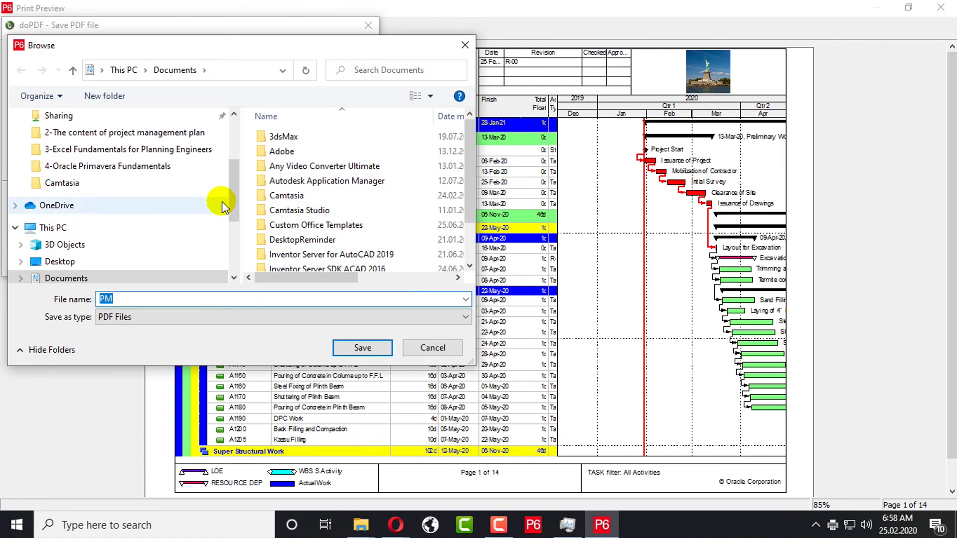
left_click(153, 143)
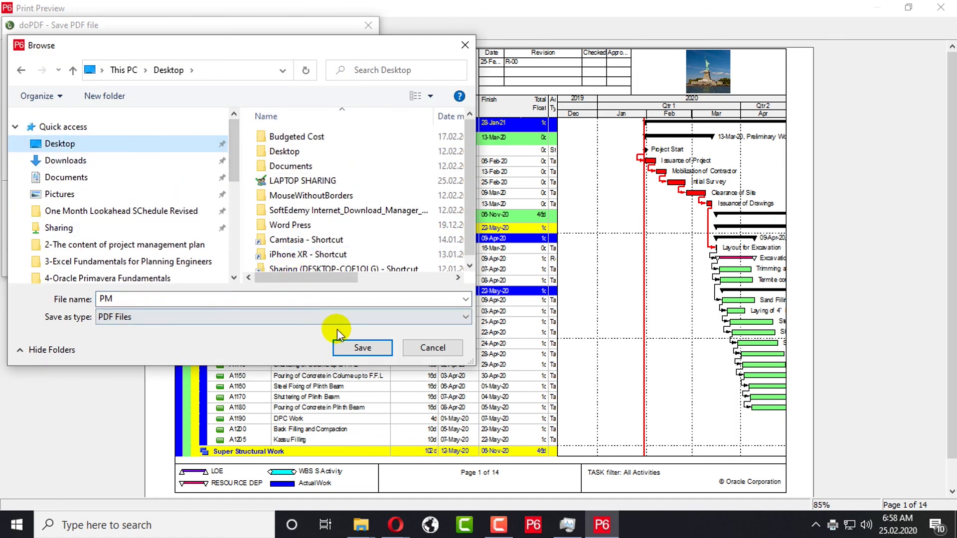
left_click(351, 349)
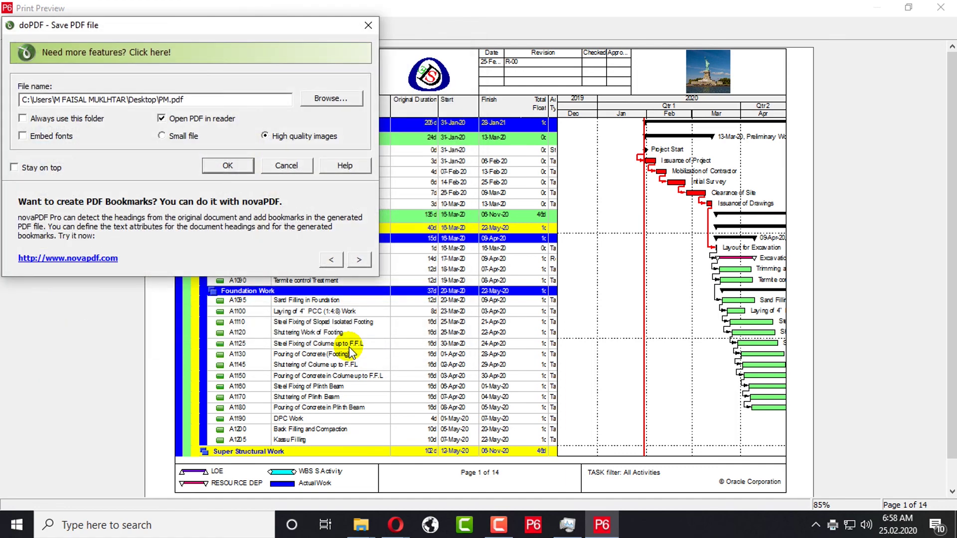
left_click(227, 166)
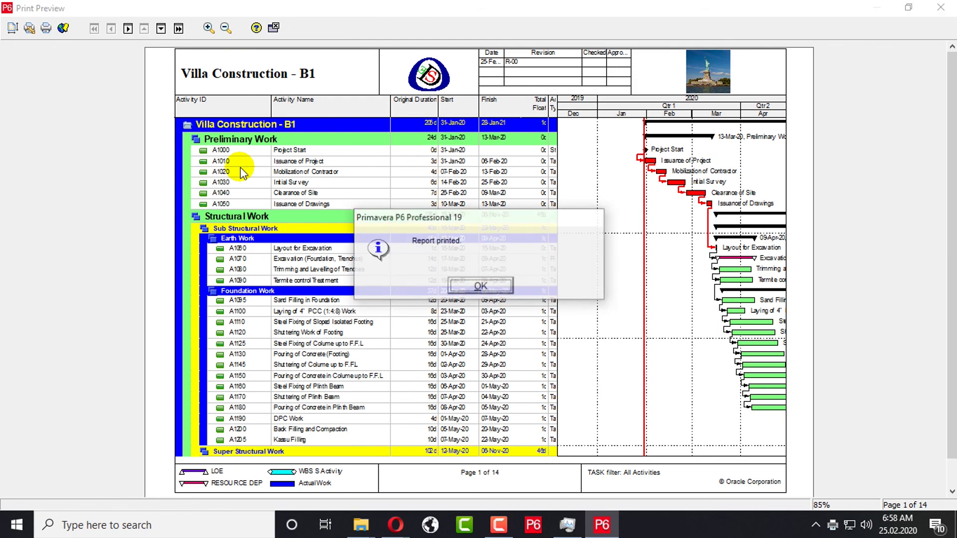
left_click(481, 283)
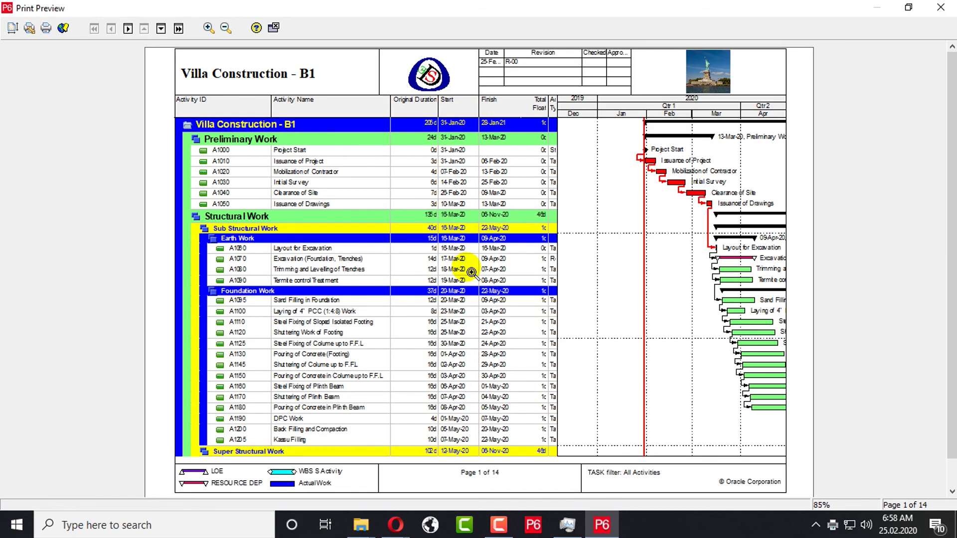
left_click(651, 385)
left_click(762, 145)
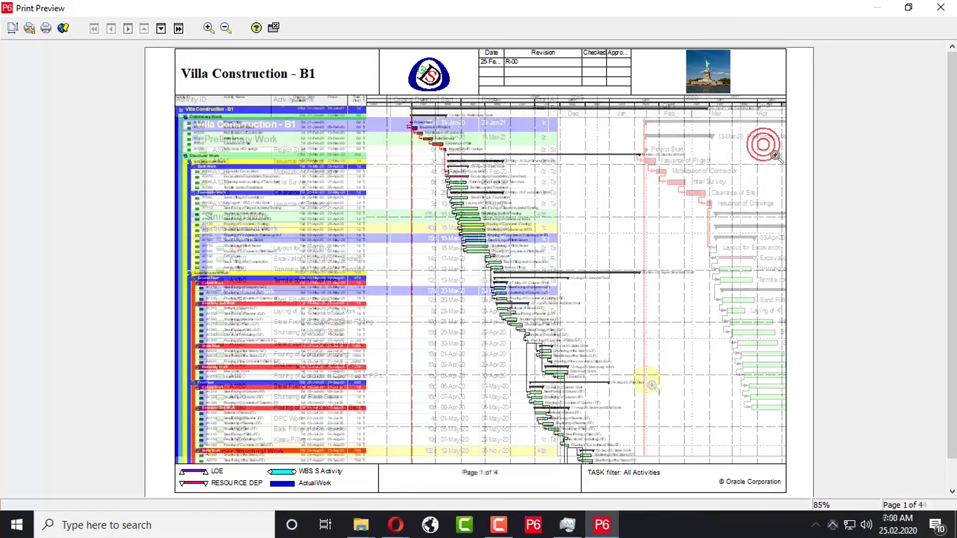